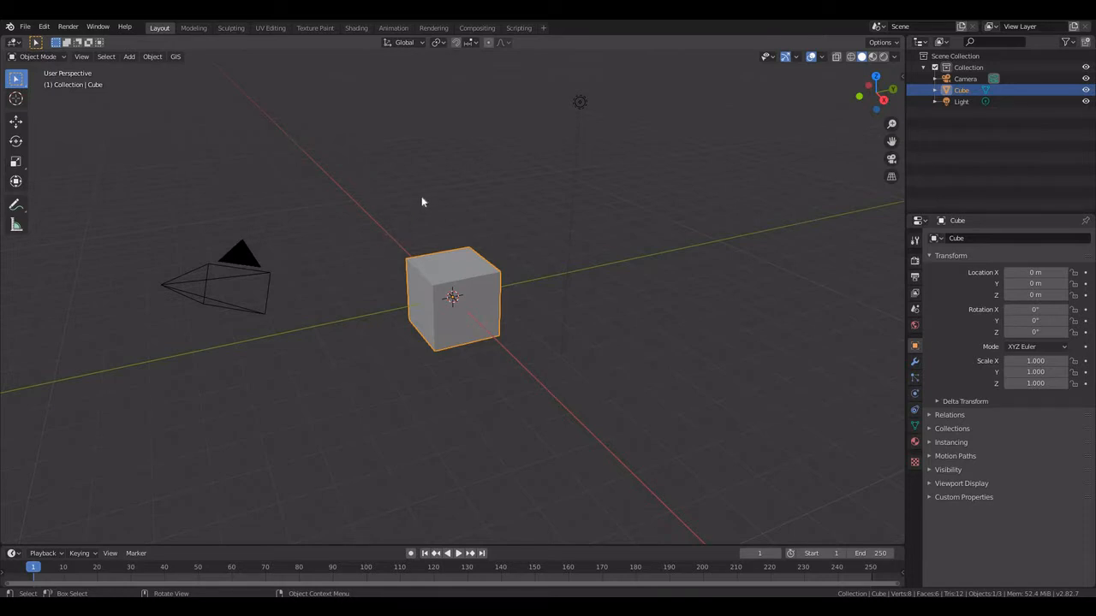
Delete the default cube and paste the copied police box model into the scene.
middle_drag(420, 228, 468, 253)
key(Delete)
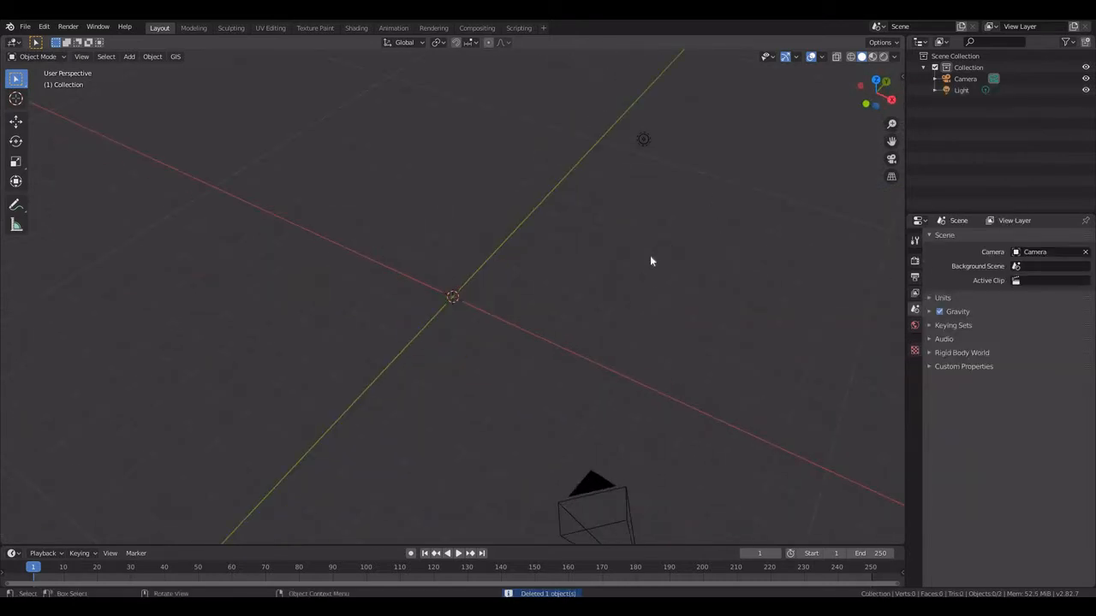
key(ctrl+v)
middle_drag(567, 451, 567, 373)
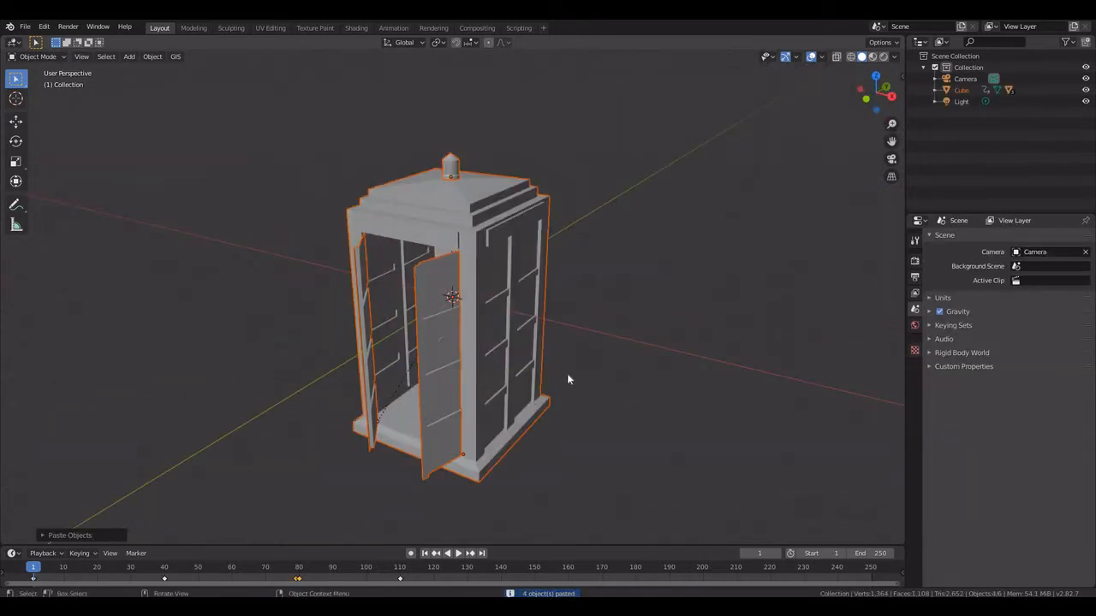
click(567, 373)
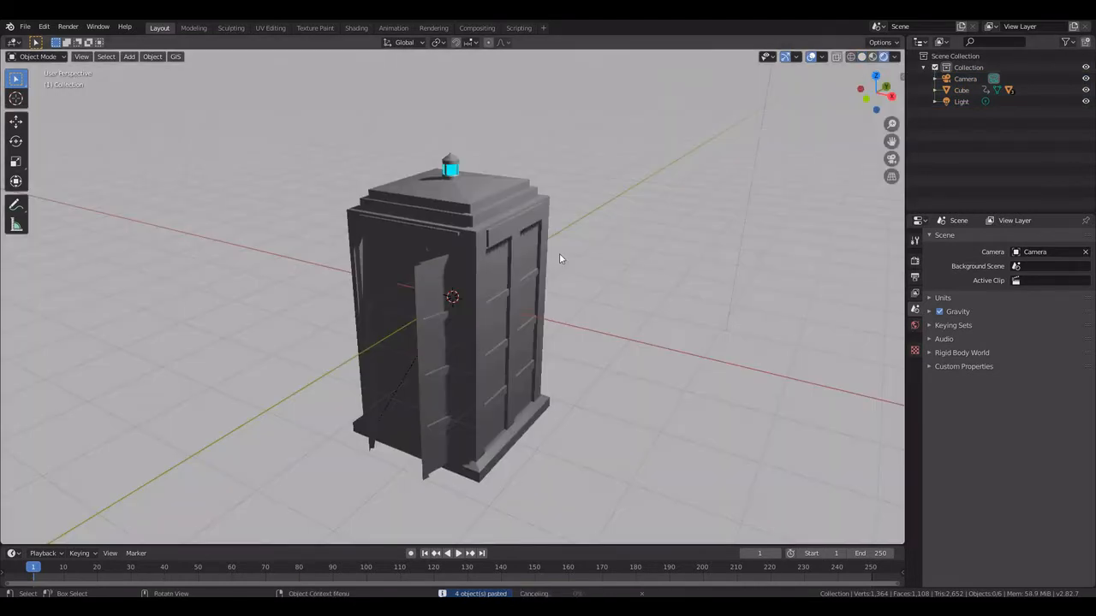
Inspect the police box in rendered shading and return the viewport to solid shading.
mouse_move(560, 255)
middle_down()
mouse_move(611, 188)
mouse_move(663, 244)
mouse_move(543, 293)
mouse_move(348, 242)
mouse_move(532, 228)
mouse_move(600, 240)
middle_up()
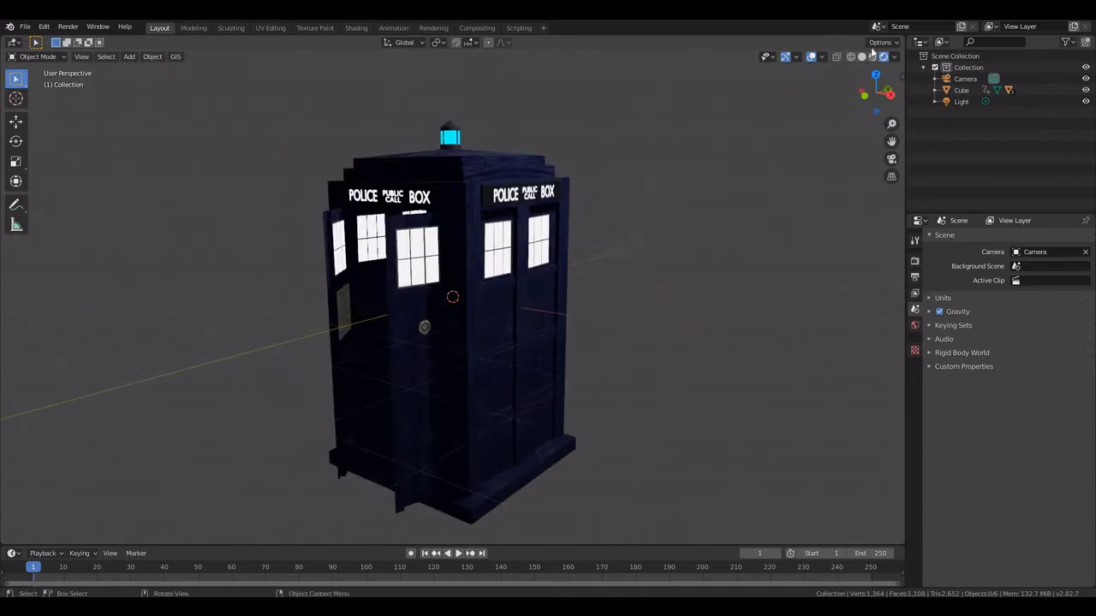
click(863, 57)
mouse_move(513, 337)
middle_down()
mouse_move(587, 372)
mouse_move(566, 313)
mouse_move(543, 337)
middle_up()
scroll(565, 311, down, 3)
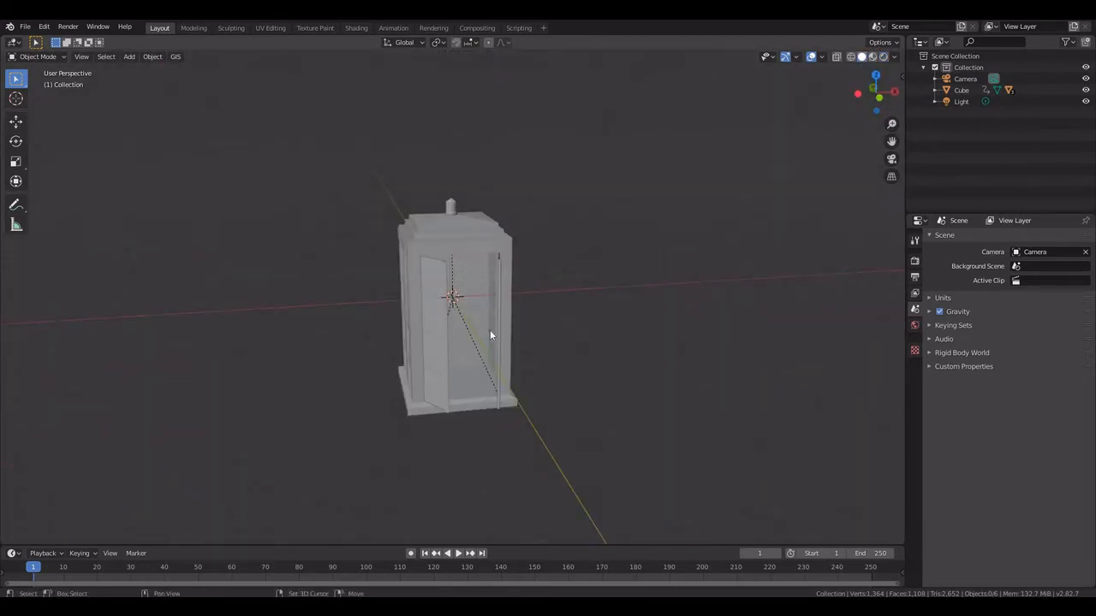
Add a mesh plane at the origin and rotate it 90° about the X axis.
key(shift+a)
key(Escape)
key(shift+a)
click(512, 273)
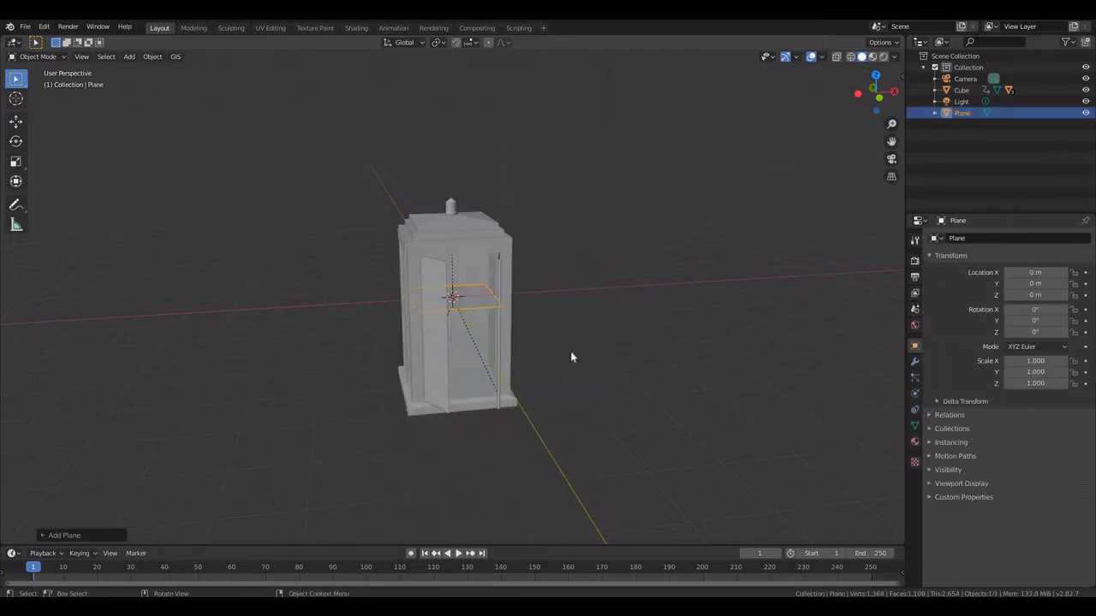
middle_drag(568, 340, 601, 347)
text(rx)
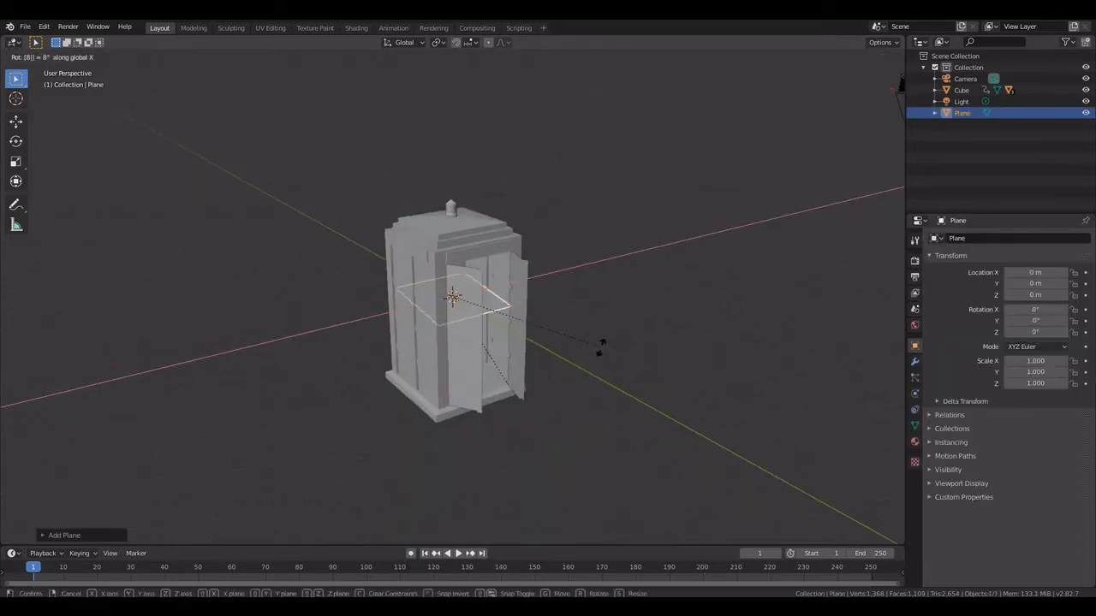
text(90)
key(Return)
In front view, scale the plane to about 0.87 in width and 1.825 in height towards the size of the doorway.
key(KP_1)
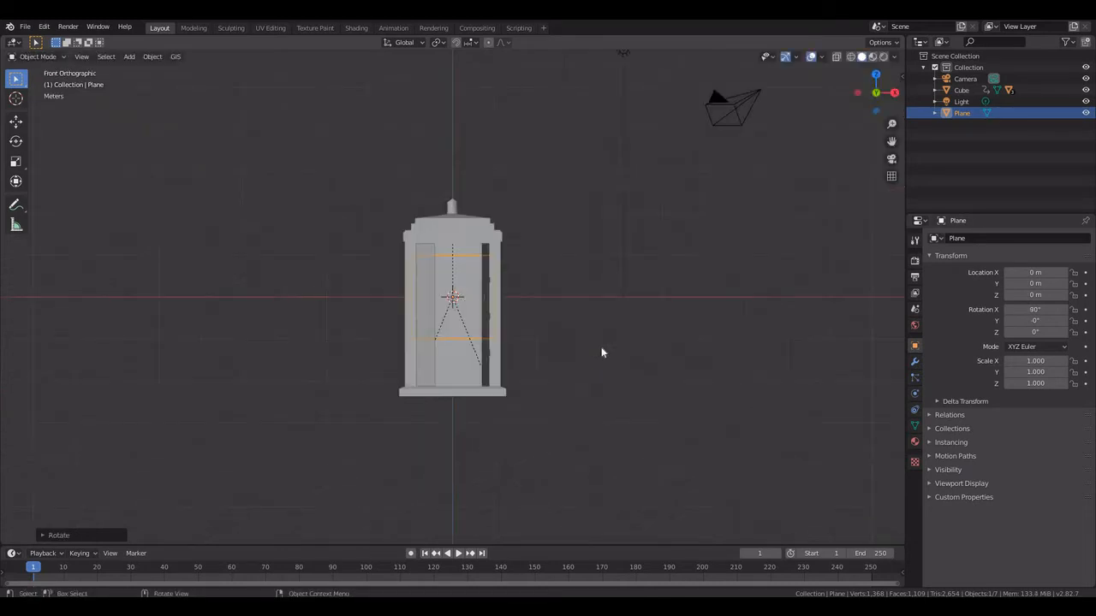
key(s)
key(x)
click(618, 334)
key(s)
key(z)
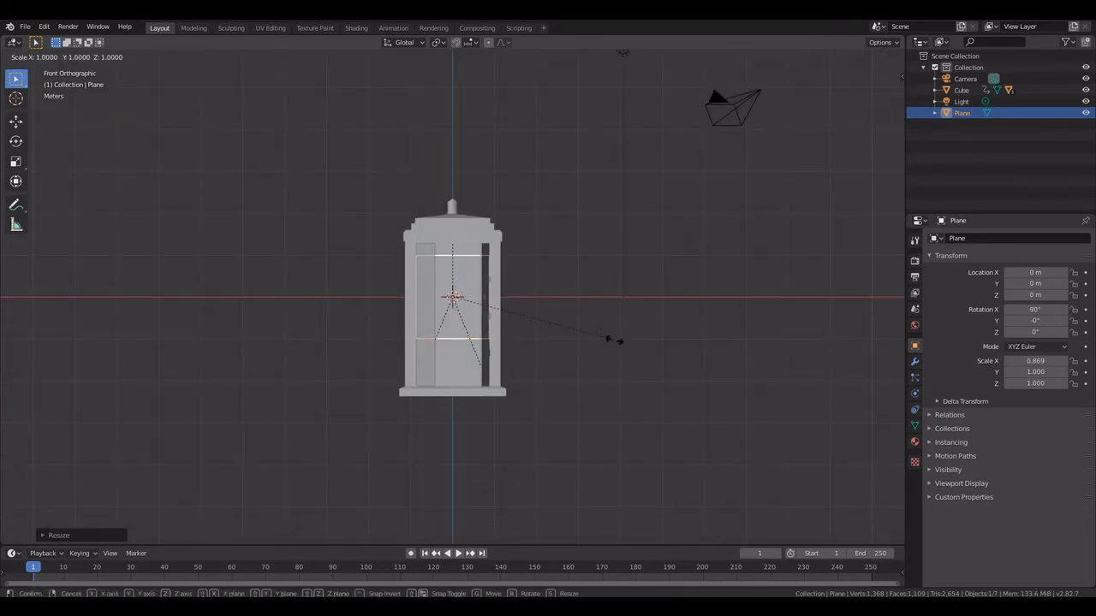
click(513, 484)
Lower the plane to about -0.44 m on Z and widen it to an X scale of about 1.03.
middle_drag(547, 467, 659, 433)
key(g)
key(z)
click(697, 387)
middle_drag(696, 387, 597, 389)
key(s)
key(x)
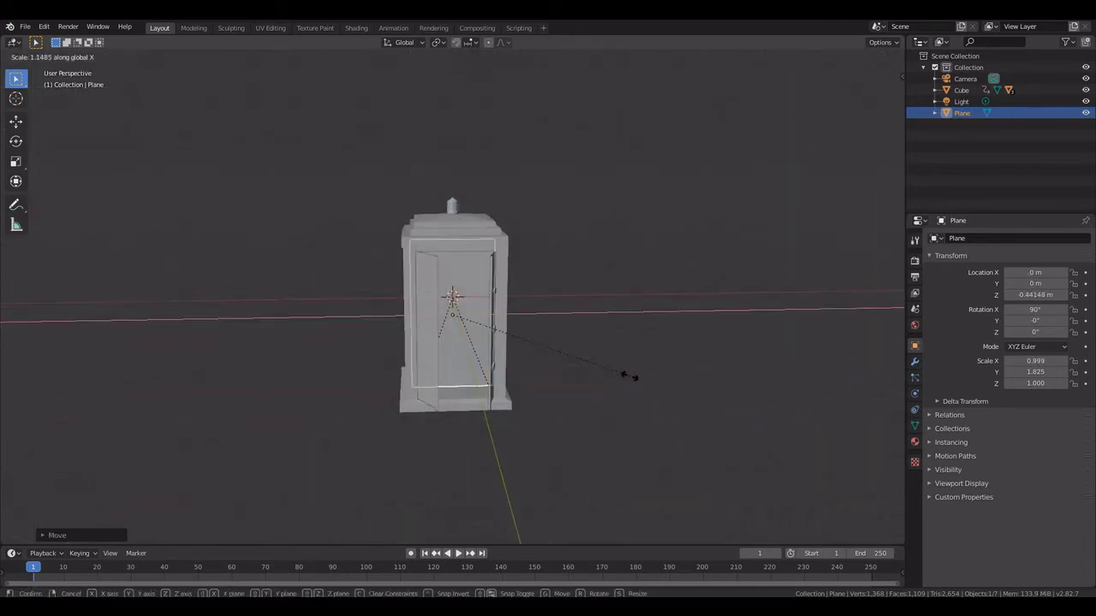
click(638, 379)
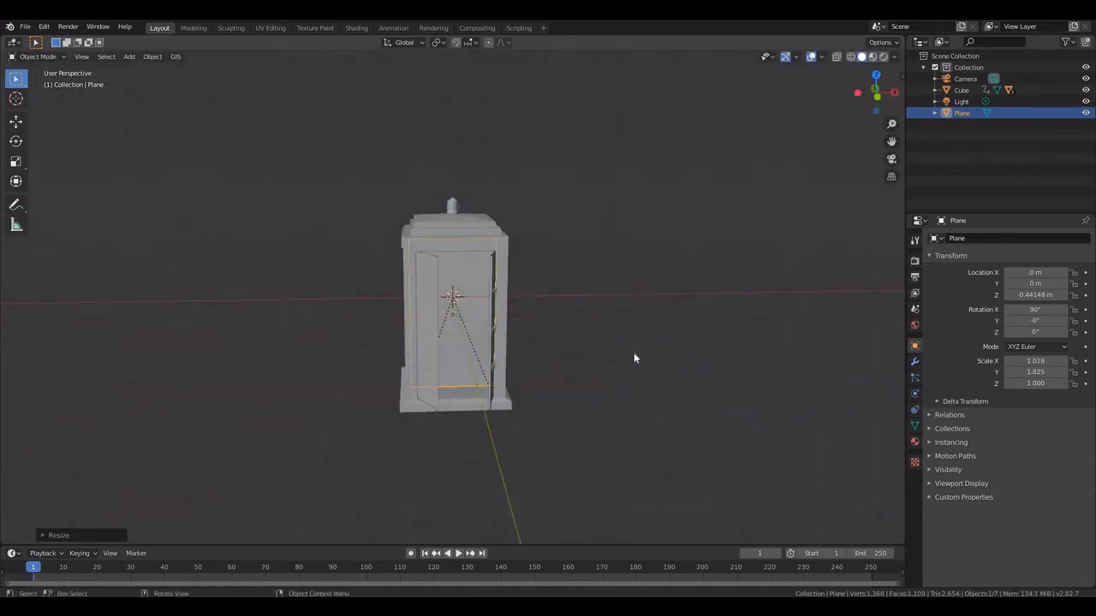
Move the plane to about -0.98 m on Y at the box's front and widen it to an X scale of about 1.10.
middle_drag(528, 286, 650, 362)
key(g)
key(y)
click(659, 375)
scroll(592, 371, up, 4)
key(s)
key(x)
click(615, 352)
key(s)
key(x)
click(716, 333)
Set the render engine to Cycles and the render device to GPU Compute.
mouse_move(717, 333)
middle_down()
mouse_move(616, 325)
mouse_move(709, 332)
middle_up()
scroll(710, 332, down, 3)
click(914, 262)
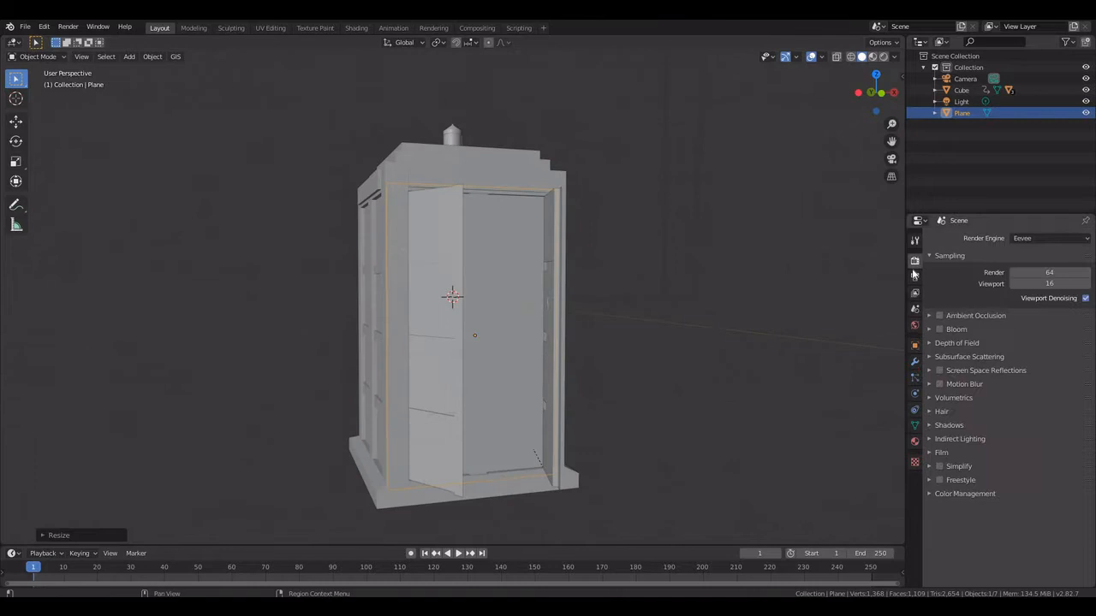
click(1020, 238)
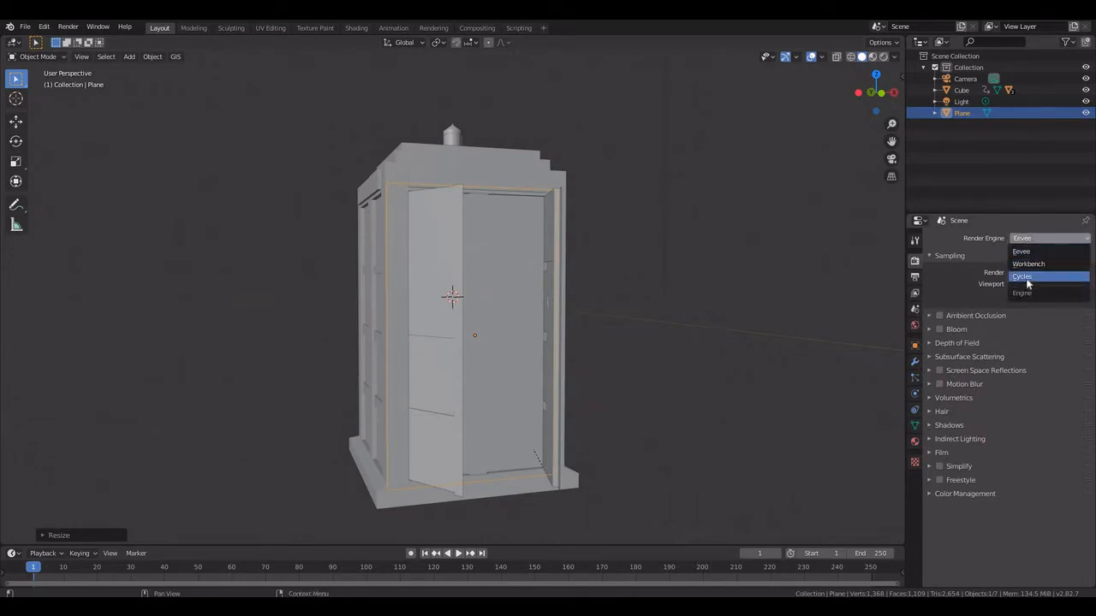
click(1027, 277)
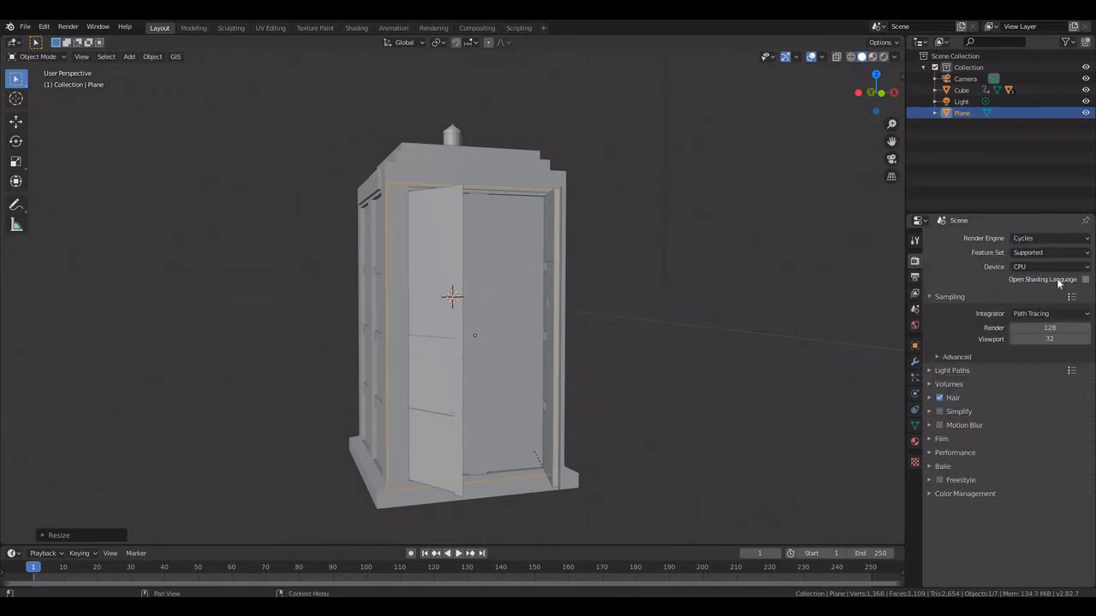
click(1050, 268)
click(1039, 294)
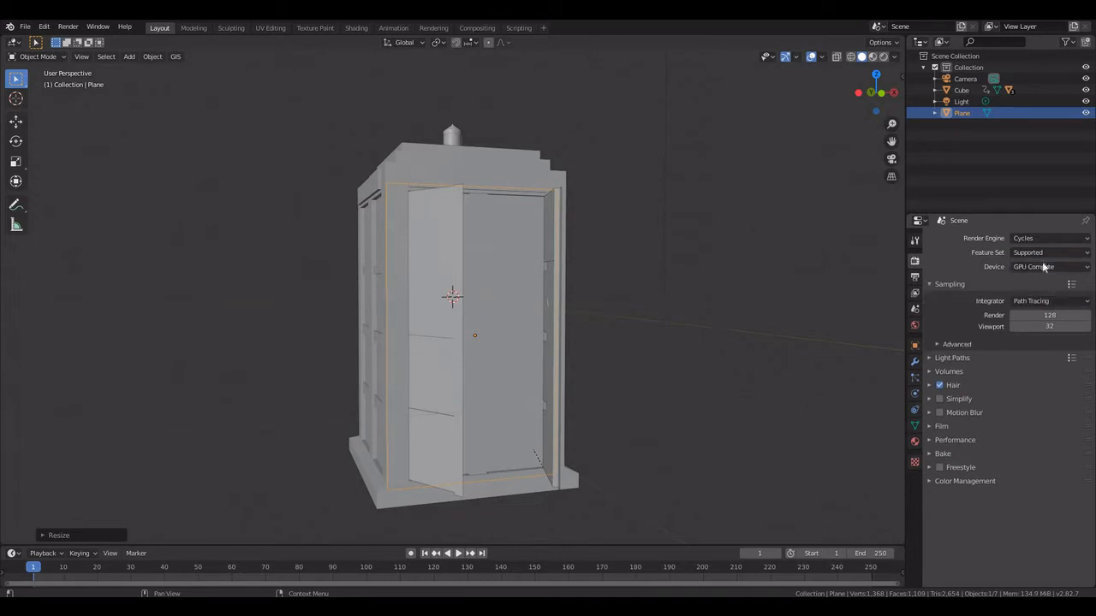
Expand the performance and film render settings and enable the Transparent film background.
click(950, 440)
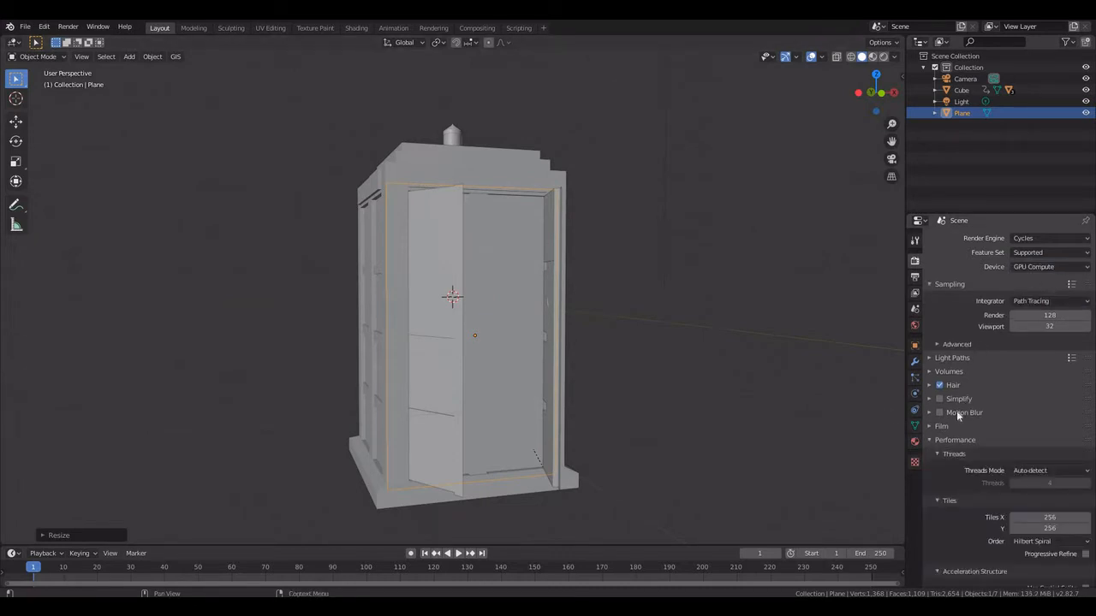
click(942, 426)
scroll(945, 421, down, 3)
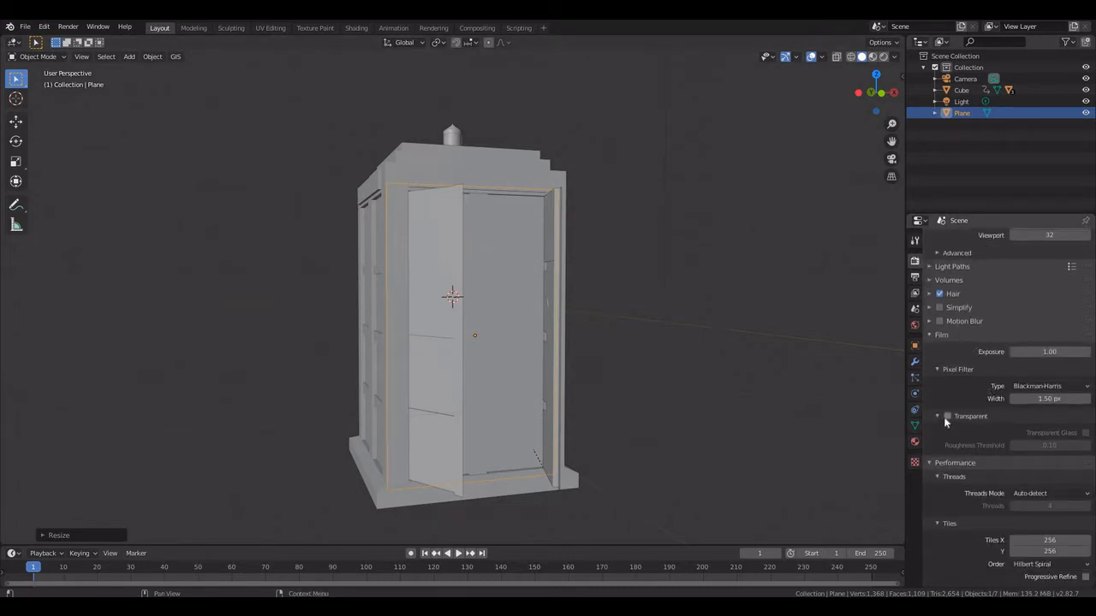
click(947, 416)
Enable Holdout in the visibility settings of the plane across the doorway.
middle_drag(695, 349, 804, 363)
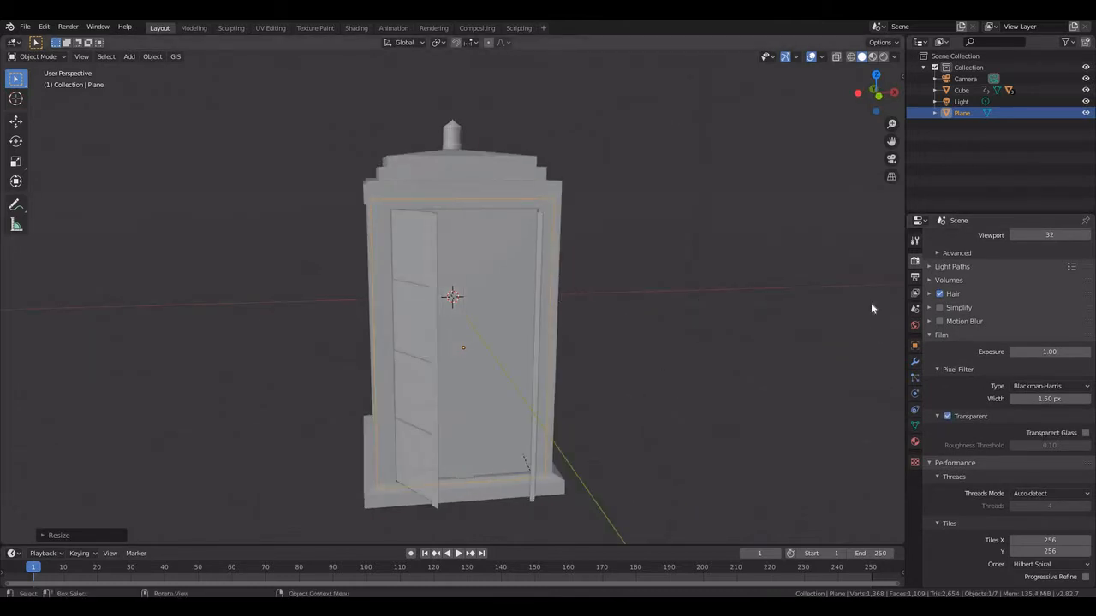
click(914, 345)
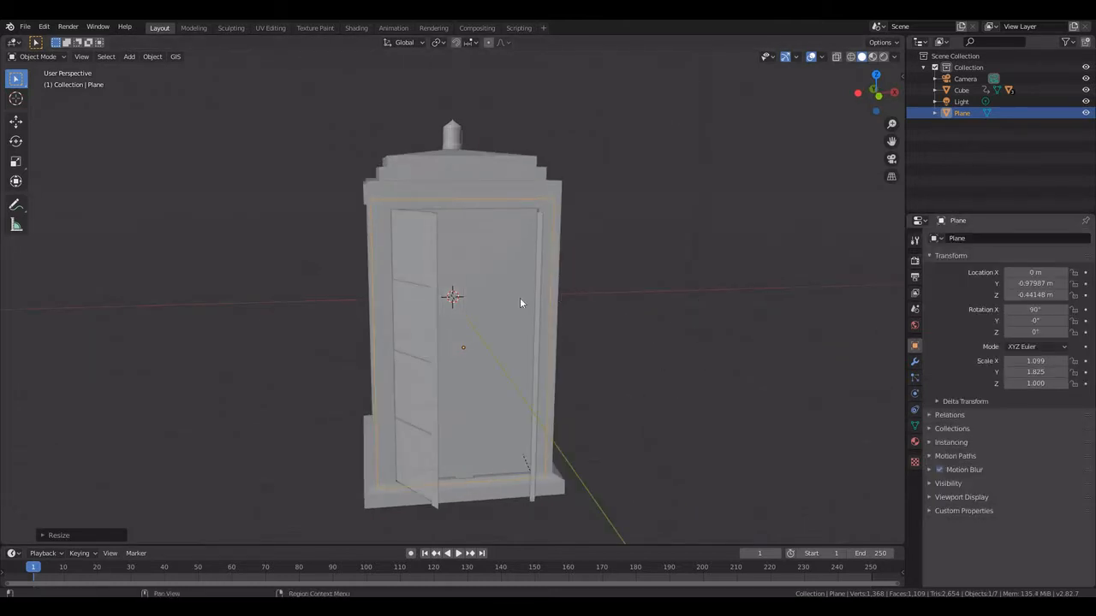
shift+click(497, 251)
click(497, 252)
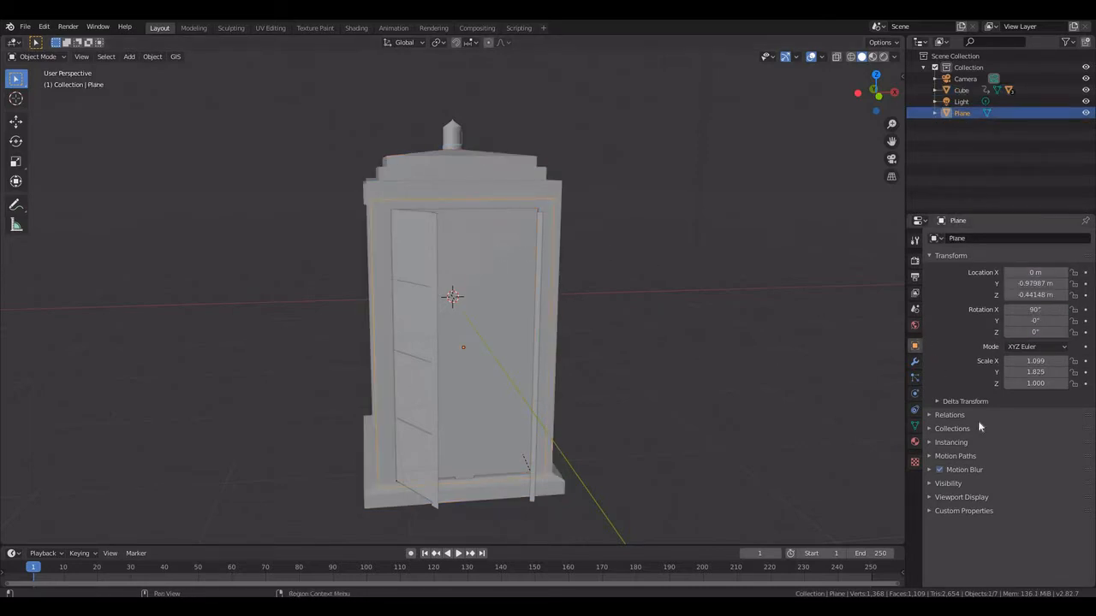
click(947, 484)
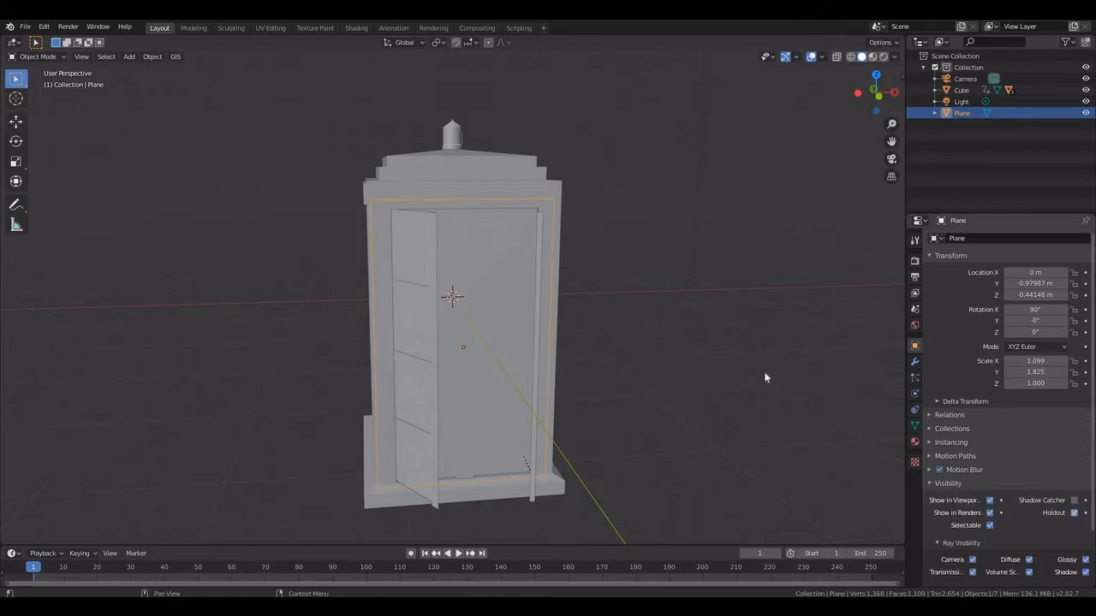
Switch the viewport to rendered shading and examine the holdout in the doorway from several distances and angles.
click(883, 56)
mouse_move(448, 326)
middle_down()
mouse_move(525, 383)
mouse_move(437, 374)
mouse_move(531, 368)
mouse_move(446, 355)
mouse_move(474, 399)
mouse_move(477, 344)
middle_up()
scroll(537, 363, up, 6)
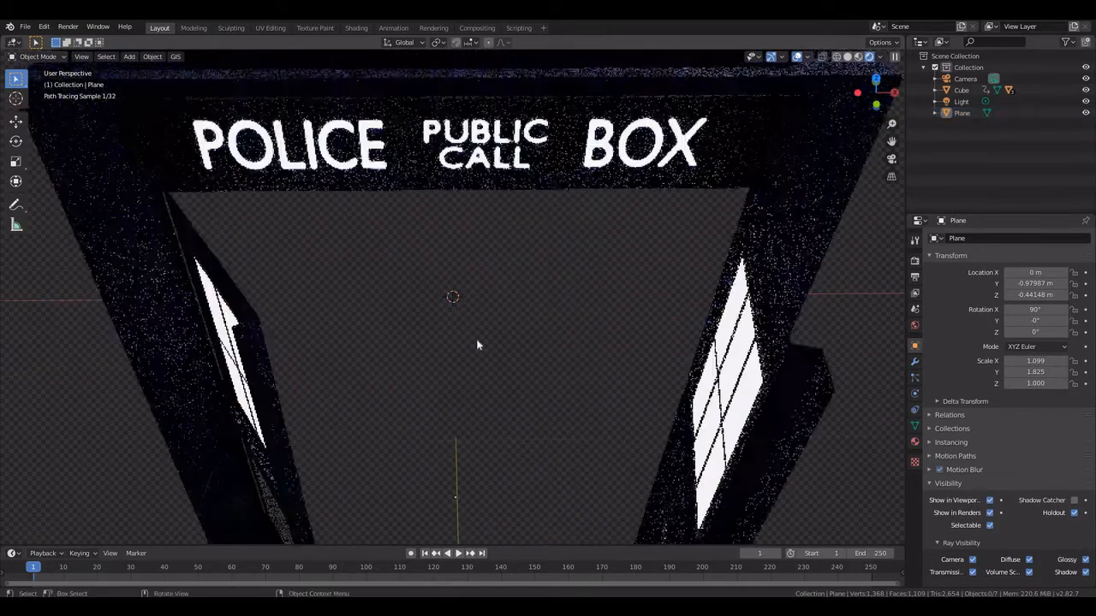
scroll(477, 339, down, 10)
middle_drag(641, 371, 563, 386)
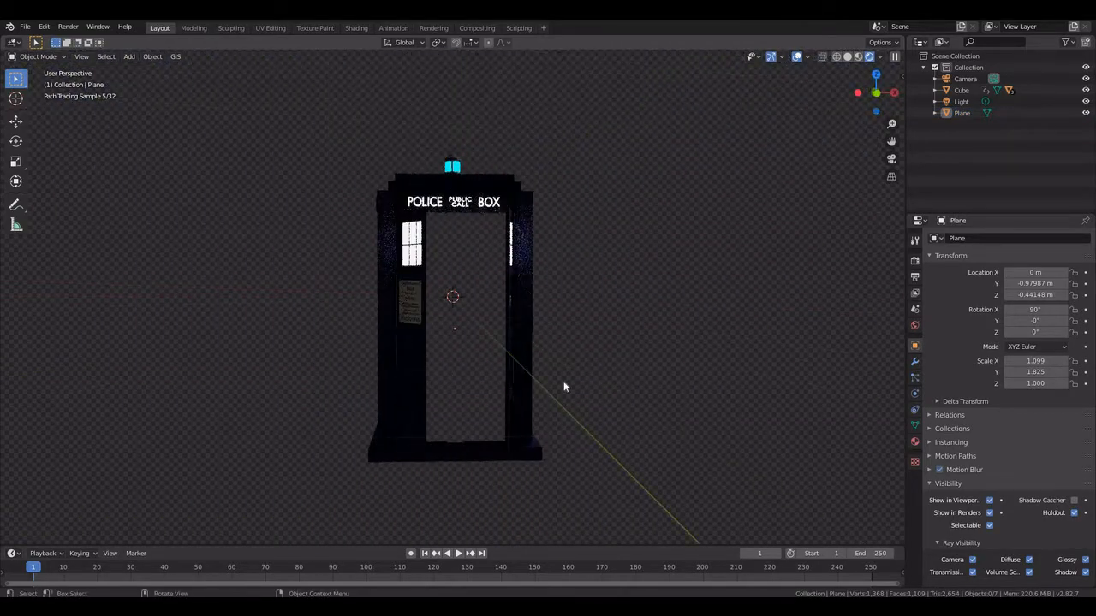
scroll(636, 333, down, 3)
scroll(516, 377, up, 4)
scroll(497, 380, down, 4)
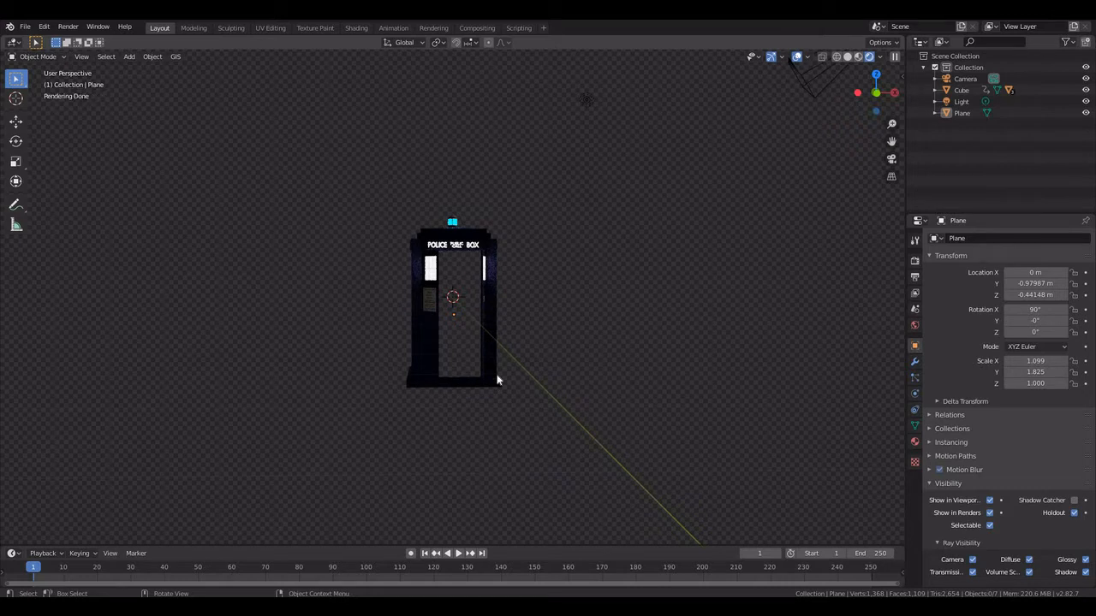
Add a UV sphere and scale it to about 13.7 so that it encloses the whole police box.
key(shift+a)
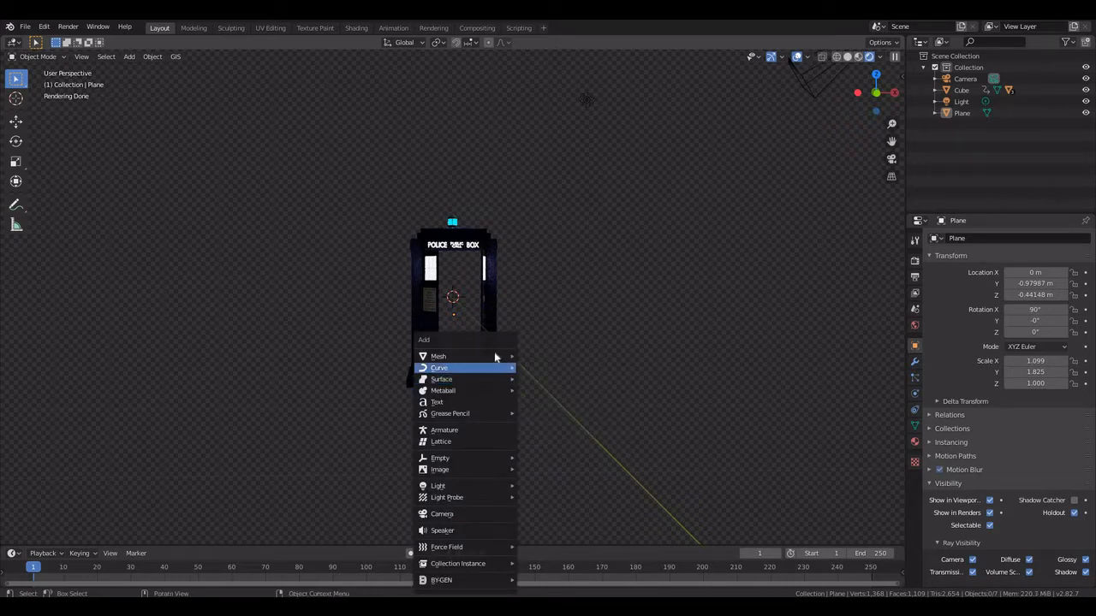
key(Escape)
key(shift+a)
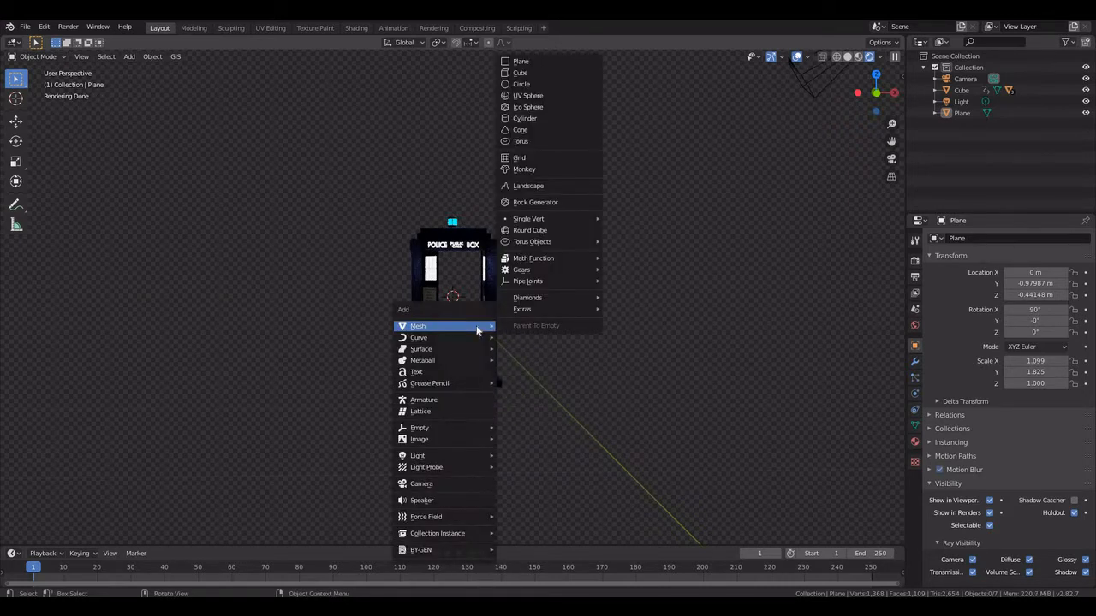
click(536, 96)
key(s)
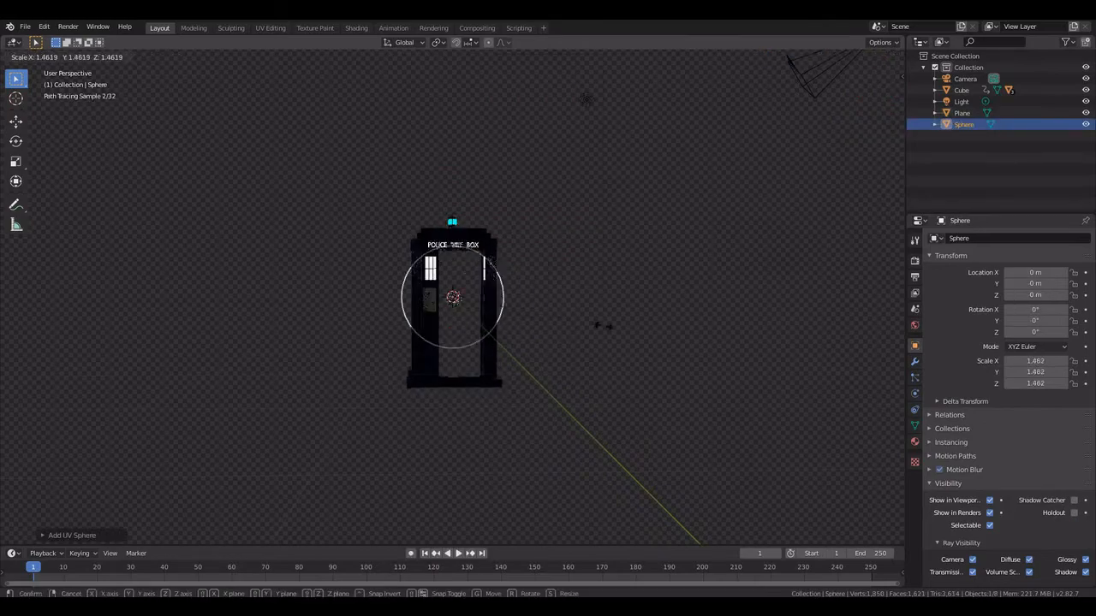
click(85, 342)
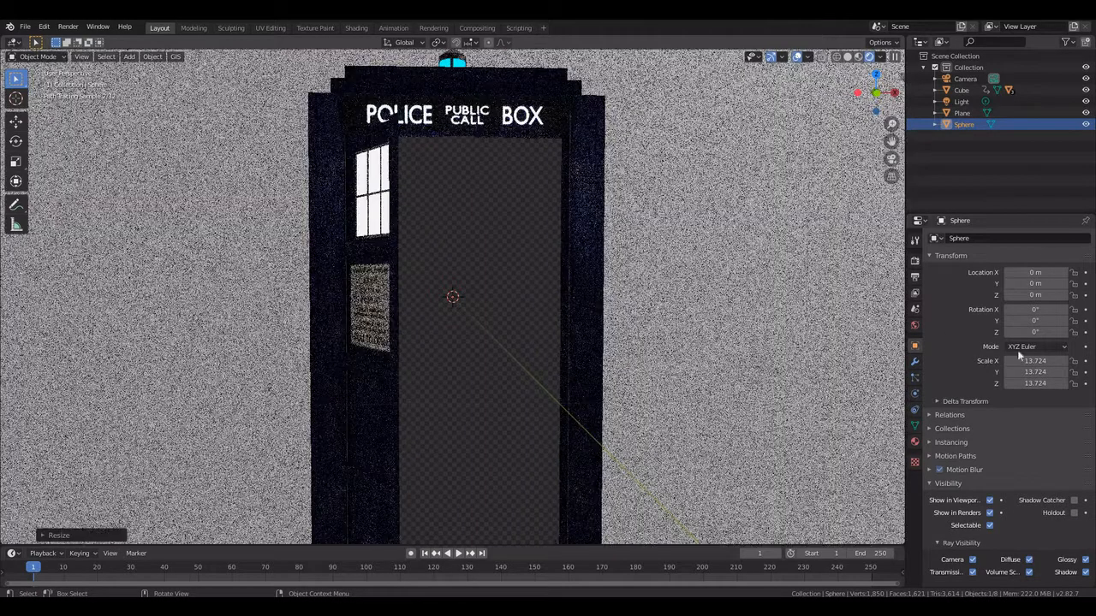
Give the sphere a new material with a black base color and a specular value of 0.
click(914, 442)
click(985, 275)
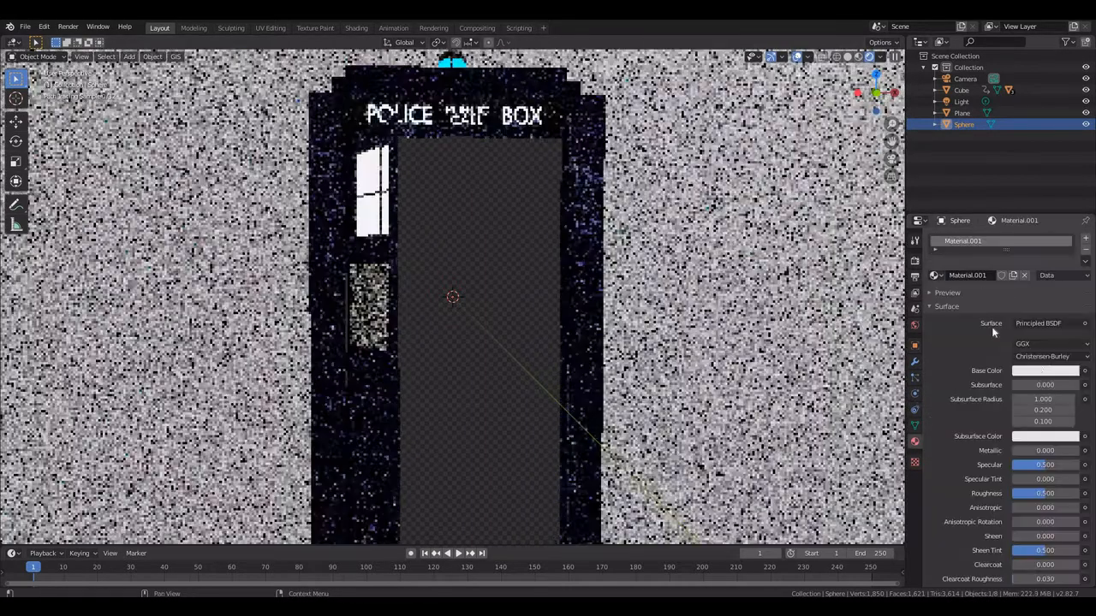
click(1042, 374)
click(1070, 288)
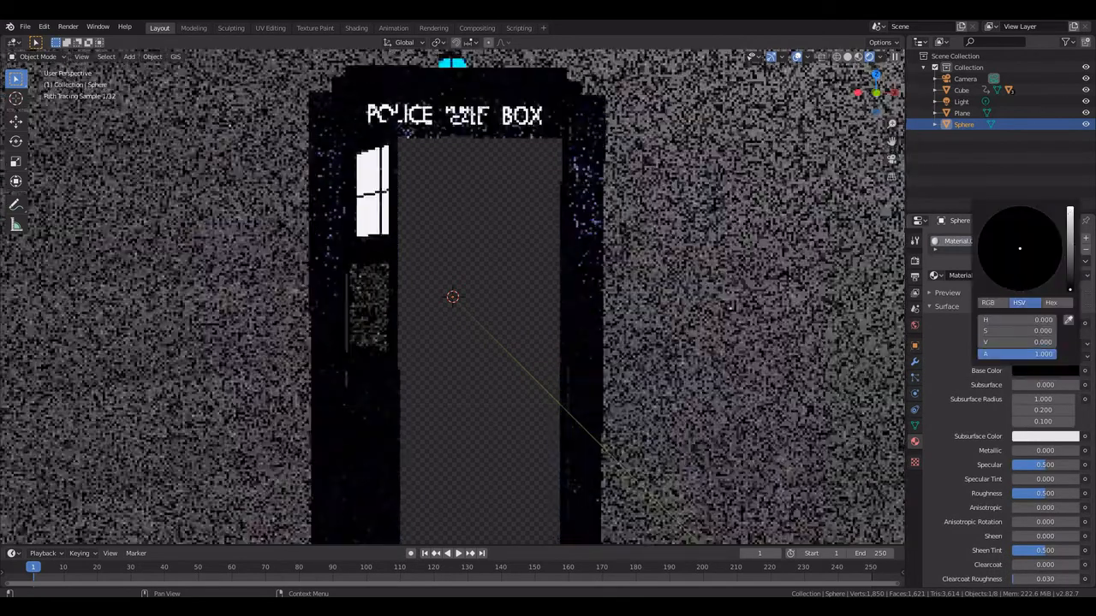
drag(1052, 466, 1013, 465)
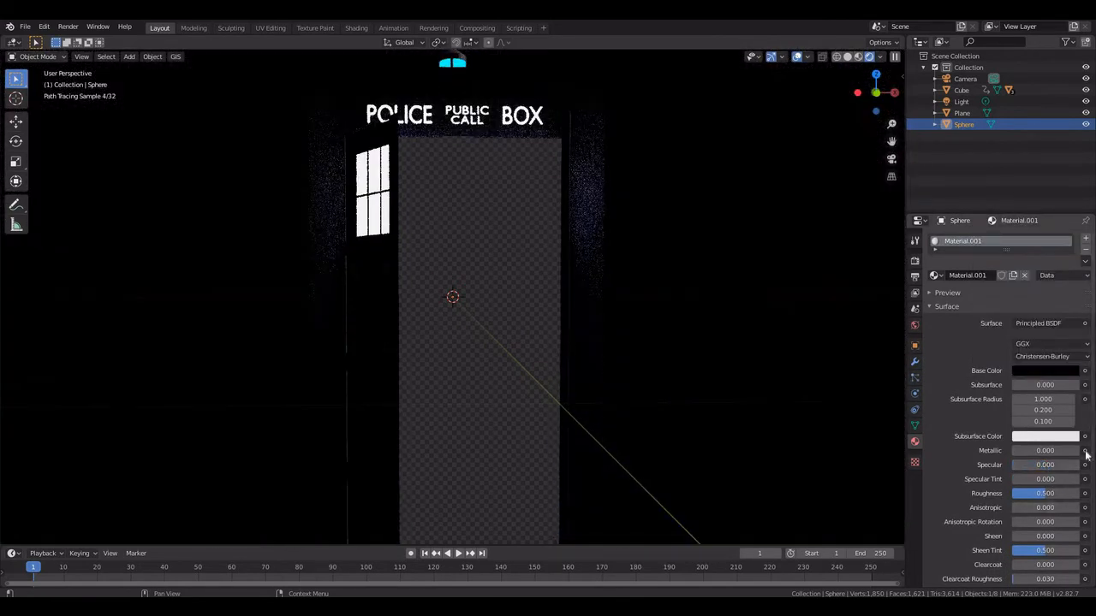
Look through the camera, select it, and make LocRot the active keying set.
middle_drag(582, 272, 536, 316)
click(537, 316)
key(KP_0)
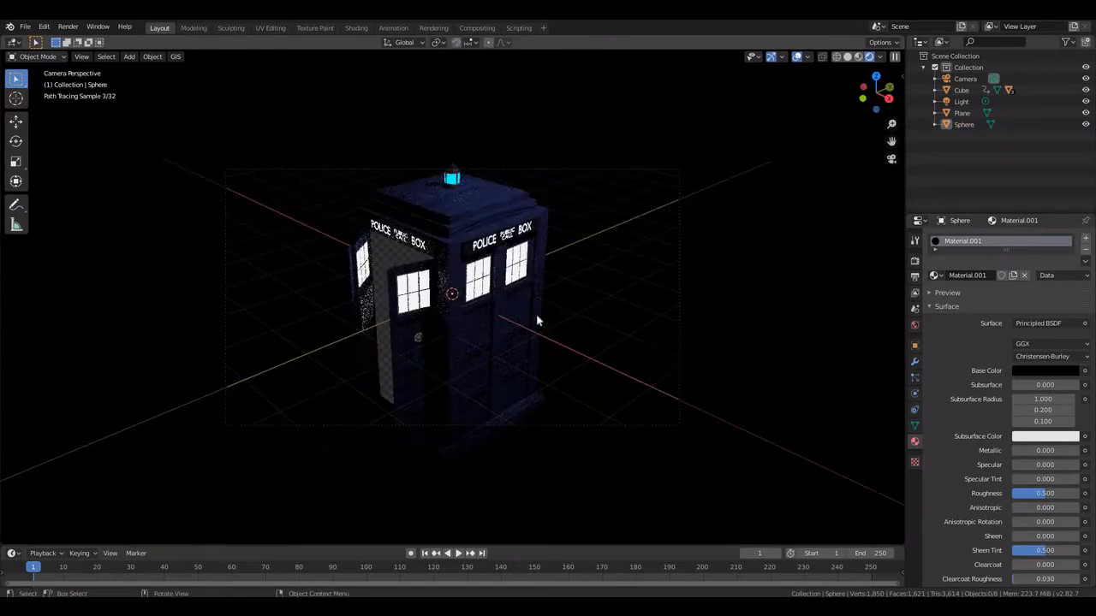
click(593, 190)
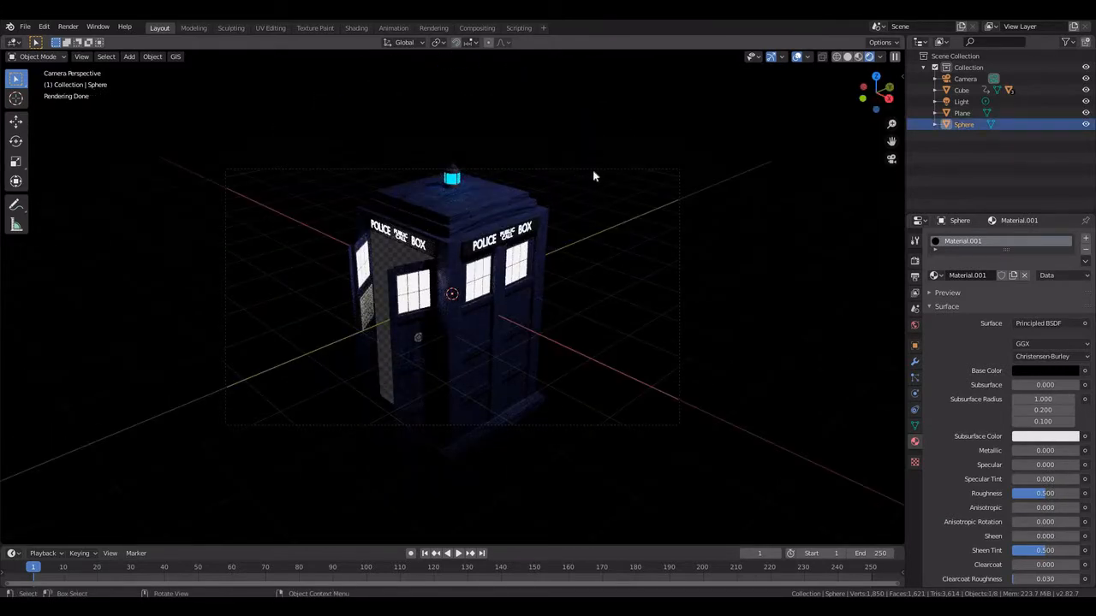
click(593, 173)
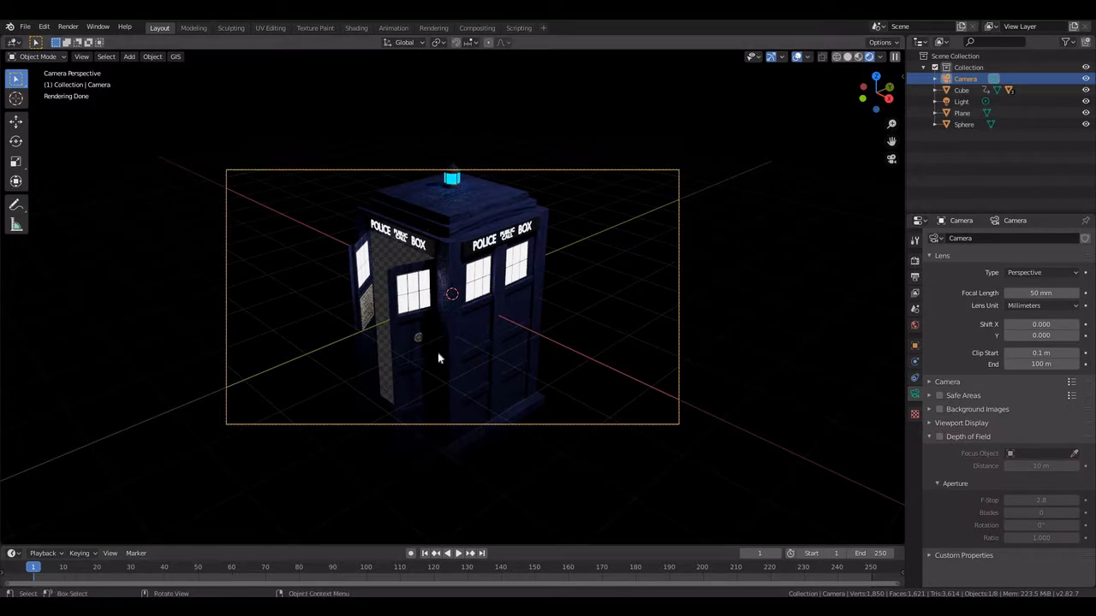
click(82, 553)
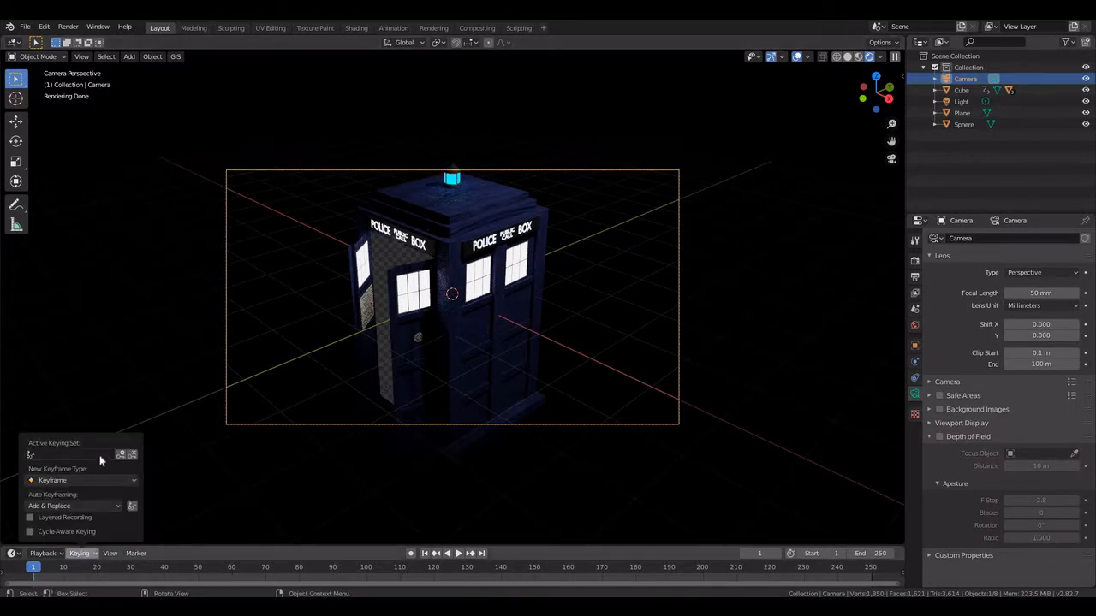
click(72, 455)
text(loc)
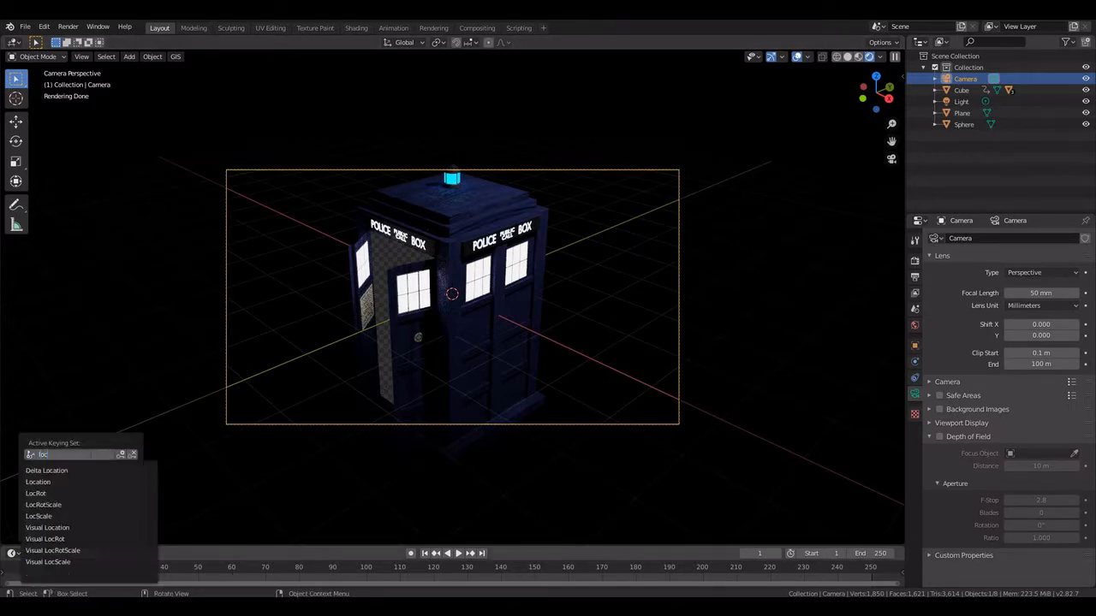
click(85, 494)
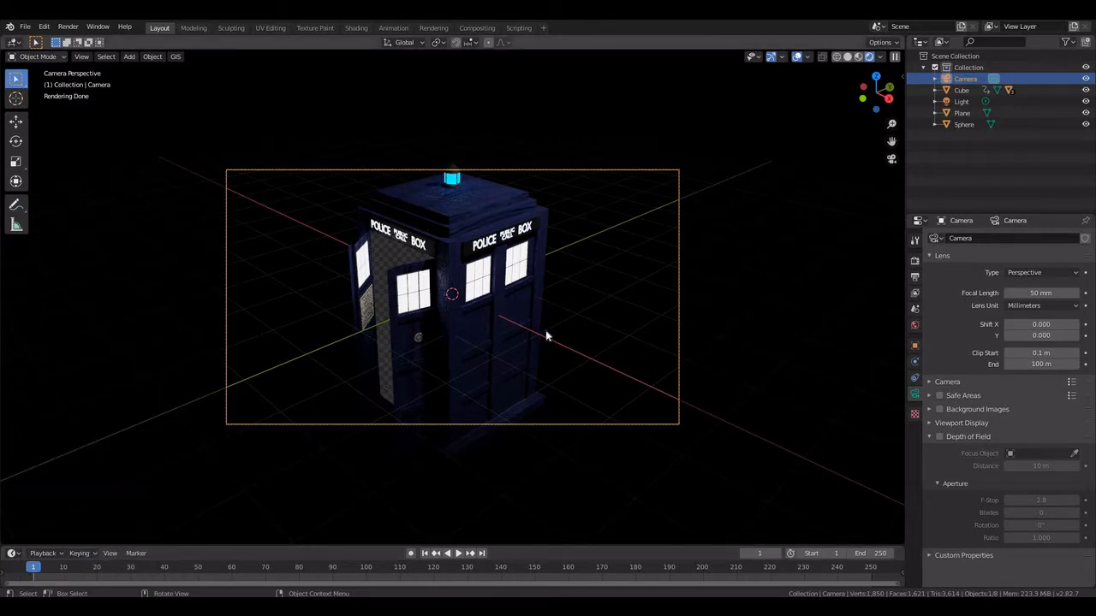
Enable Lock Camera to View so that navigating the view moves the camera.
middle_drag(545, 336, 630, 251)
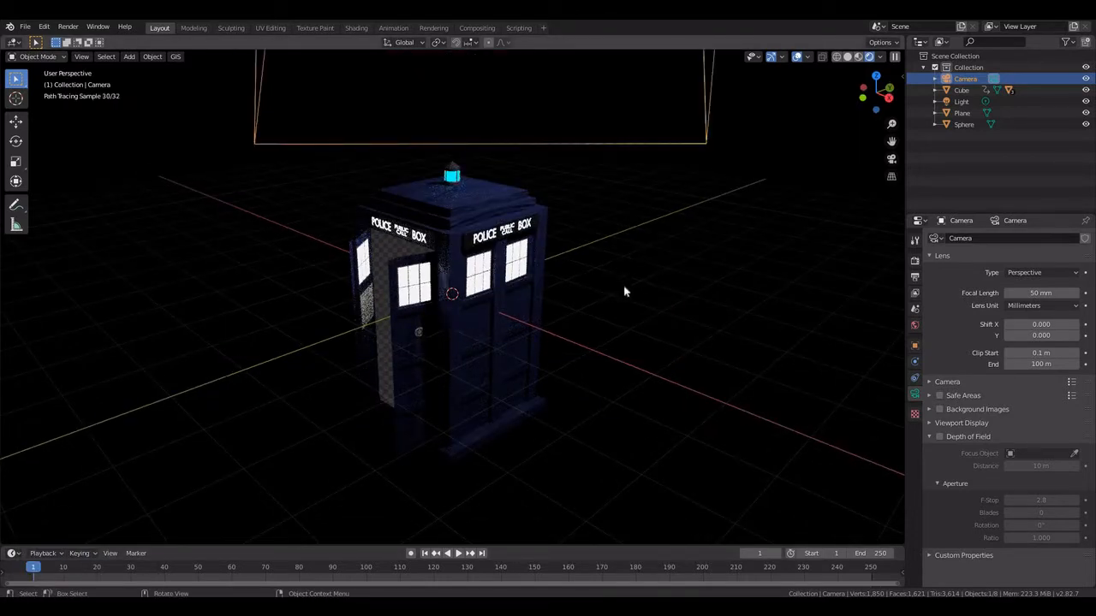
key(KP_0)
key(n)
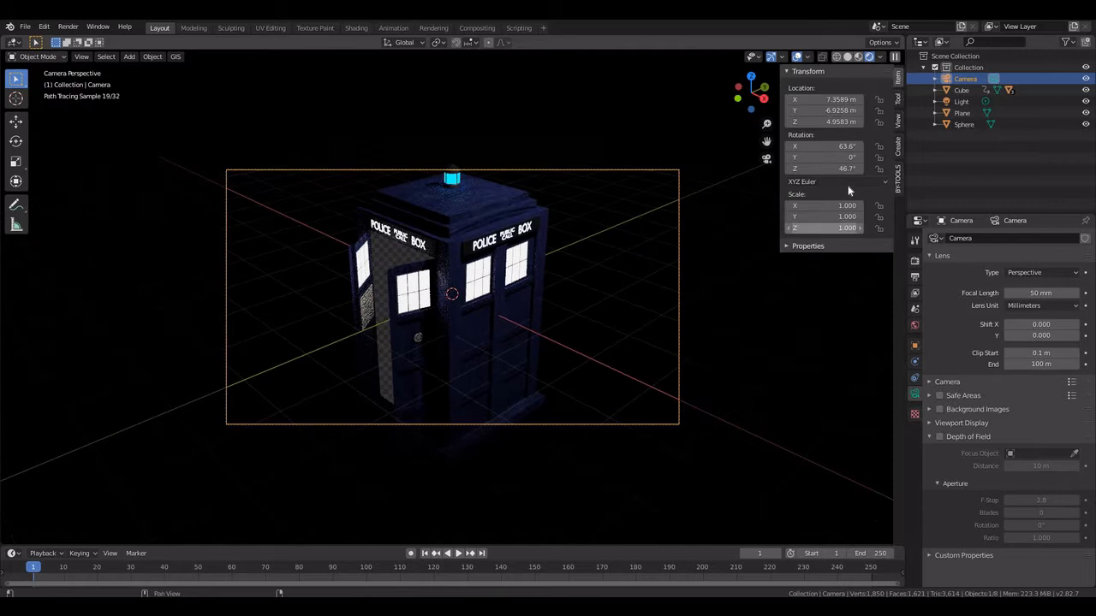
click(896, 125)
key(n)
Keyframe the camera at frame 1 in a low view of the box's corner and at frame 50 facing the open doorway.
middle_drag(420, 310, 501, 293)
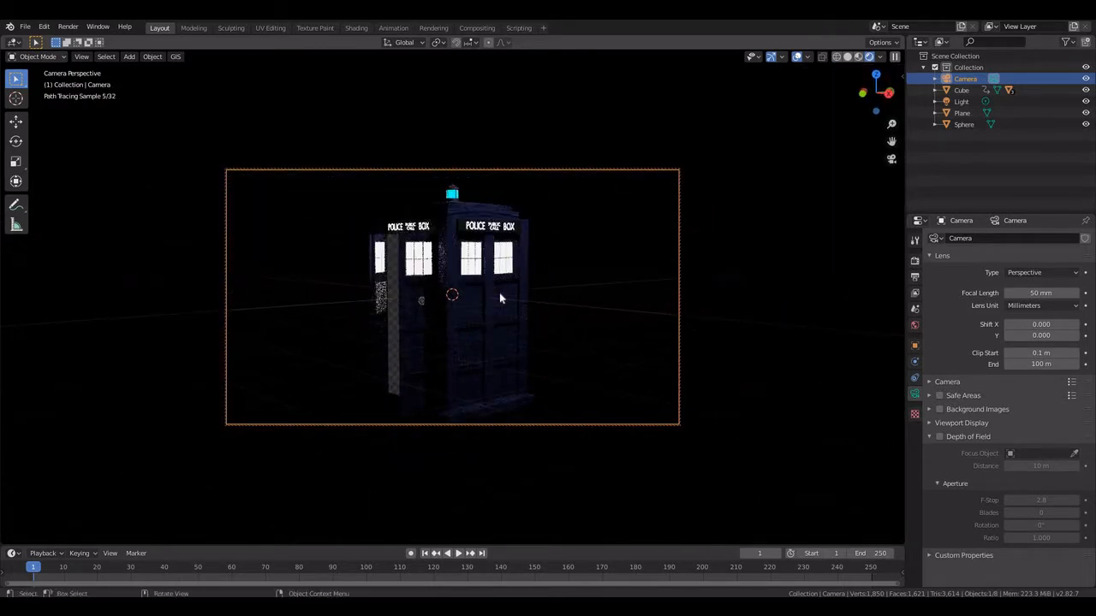
key(i)
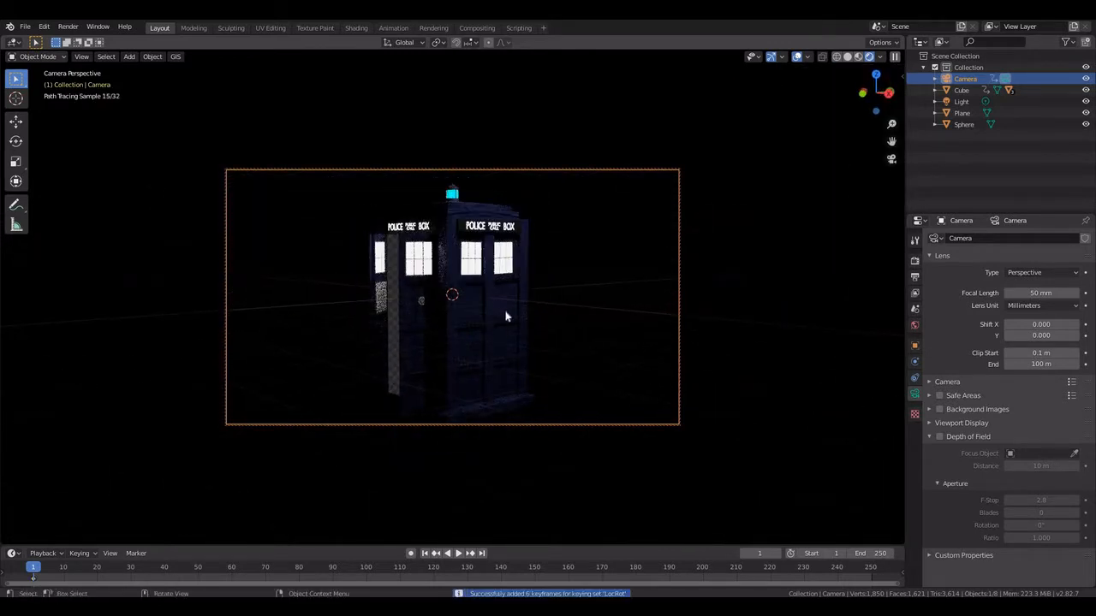
click(199, 569)
key(r)
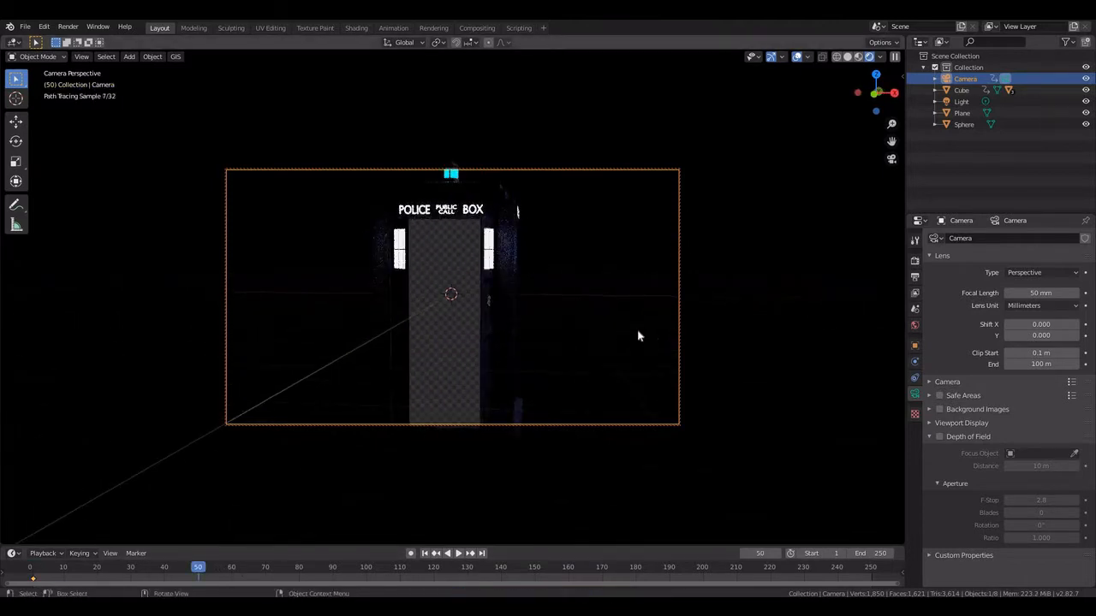
key(i)
Play and scrub the animation past frame 50 to check when the doors close.
key(space)
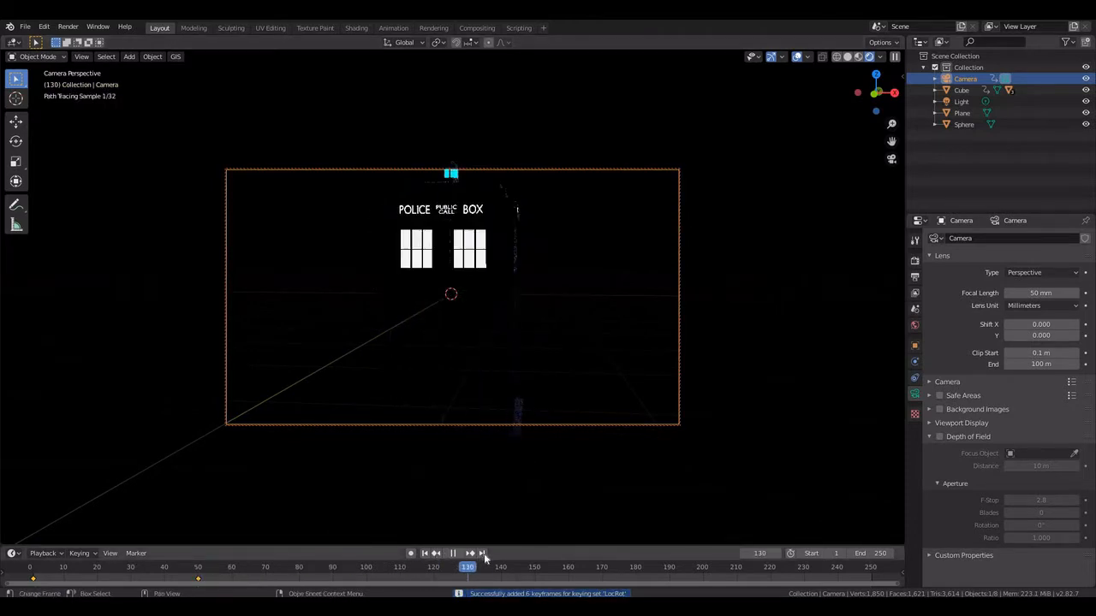
drag(380, 549, 322, 541)
key(space)
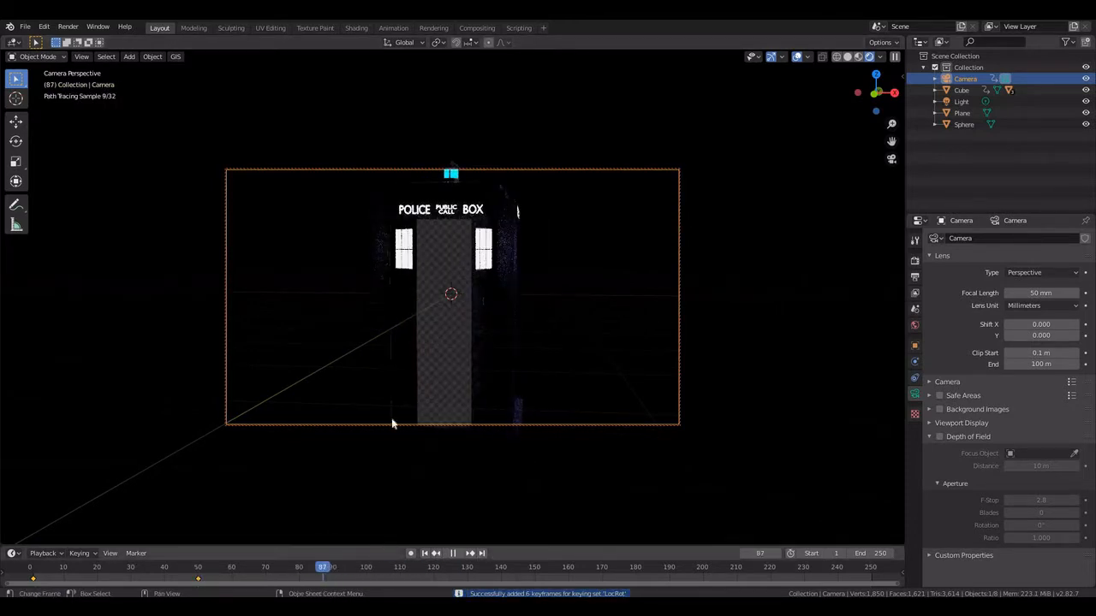
scroll(507, 327, up, 4)
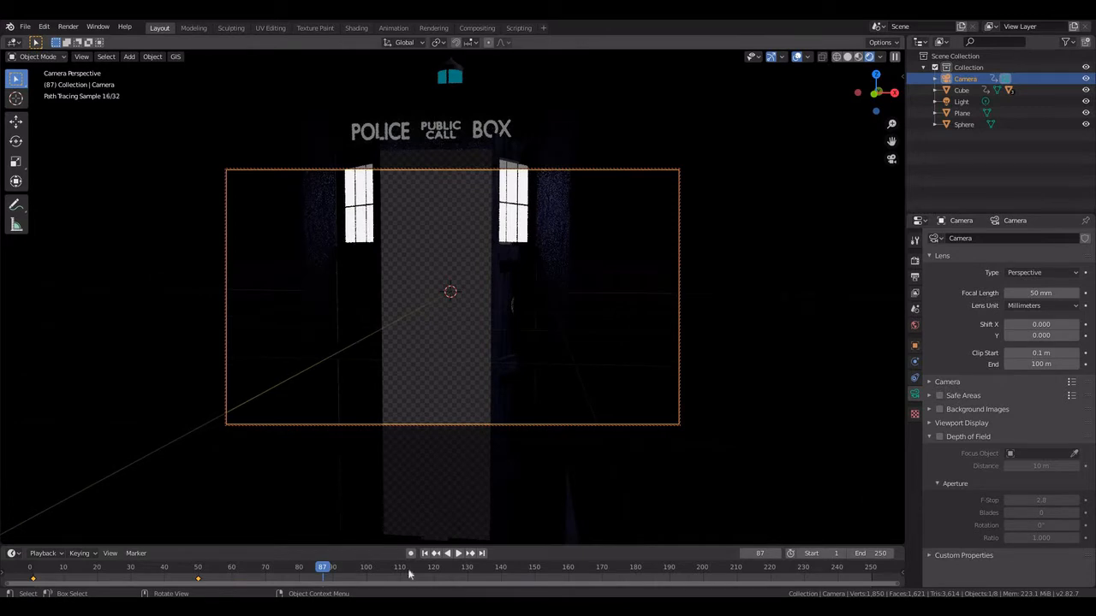
At frame 100, move the camera straight in front of the doors, close up on their windows, and insert a keyframe.
click(364, 567)
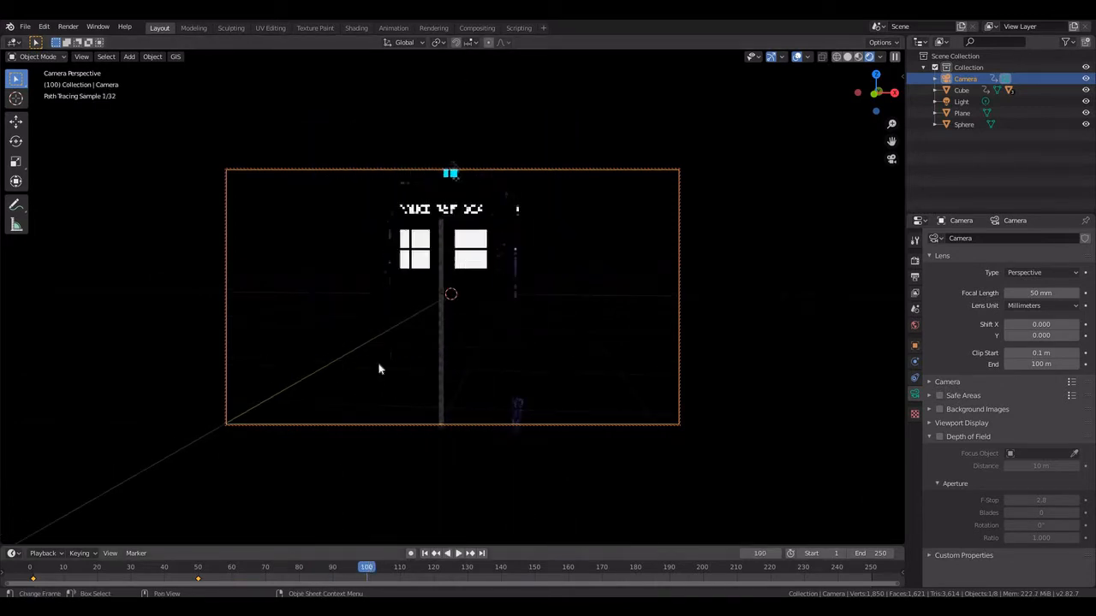
key(KP_4)
scroll(470, 367, up, 3)
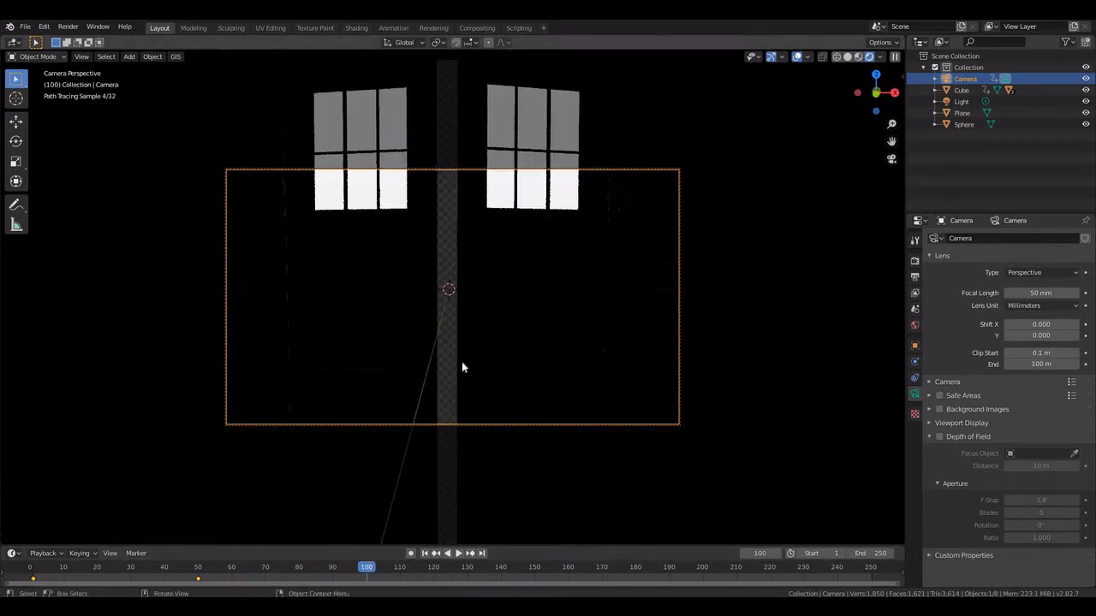
shift+middle_drag(462, 380, 469, 436)
scroll(467, 440, up, 1)
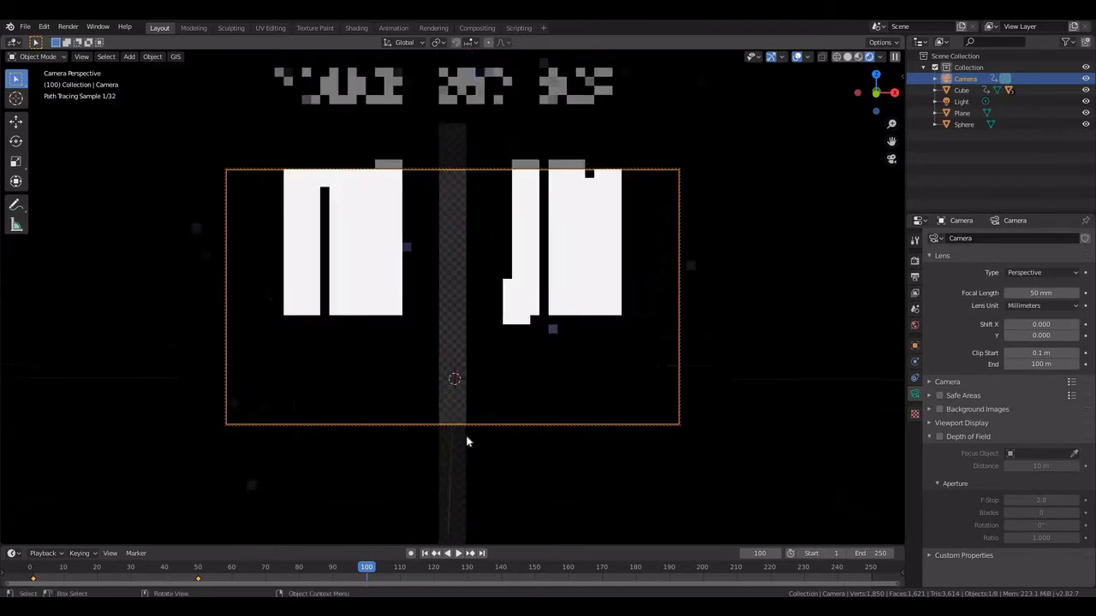
scroll(467, 440, down, 1)
key(i)
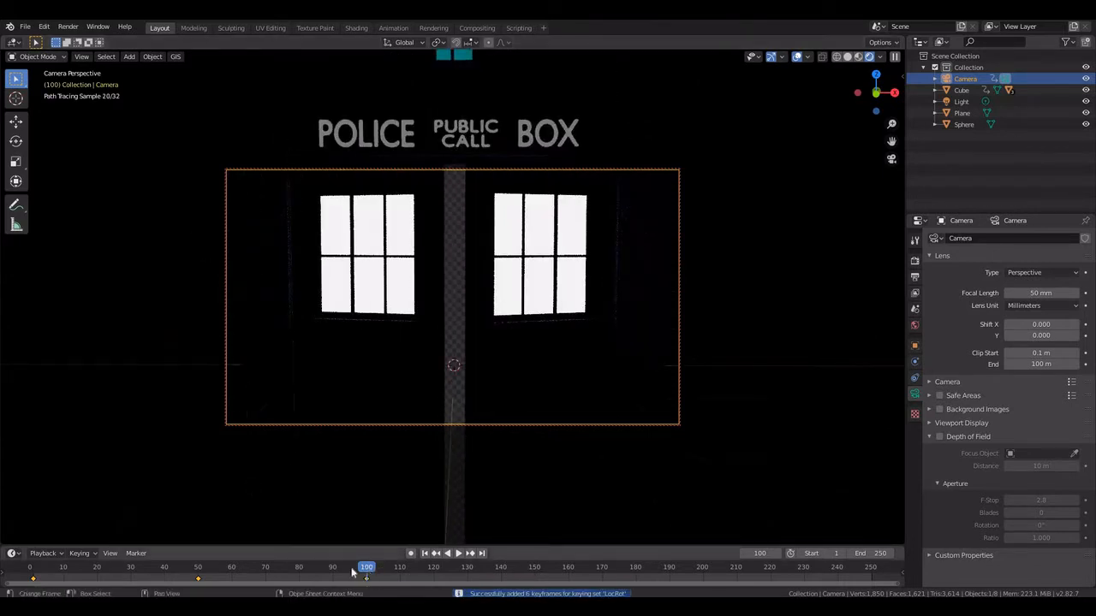
Play the camera animation from the start, set the end frame to 110, and scrub back to frame 3.
drag(351, 569, 31, 567)
key(space)
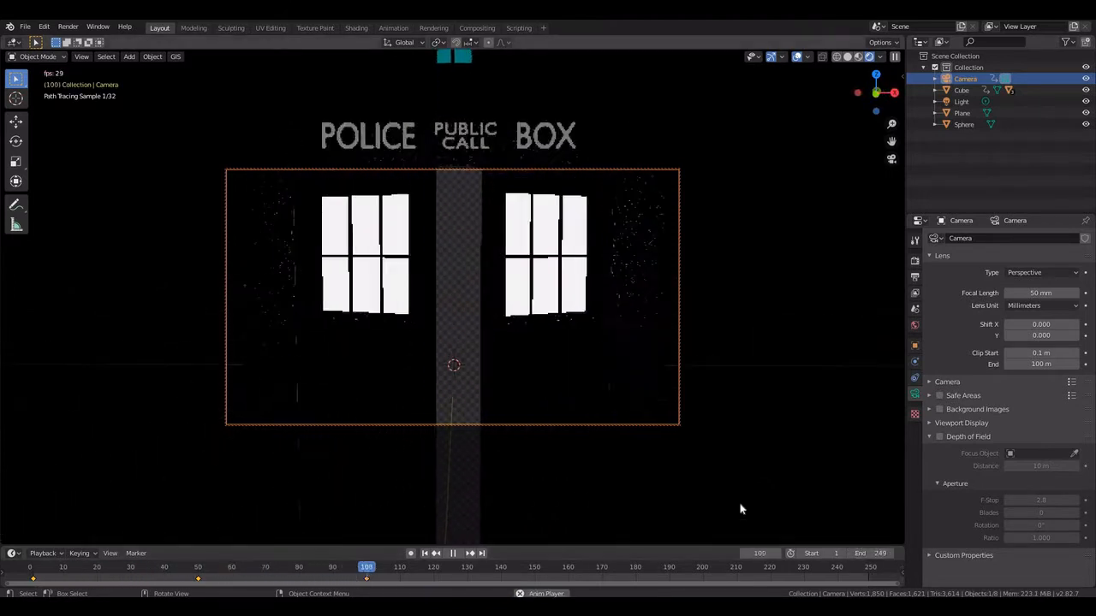
key(space)
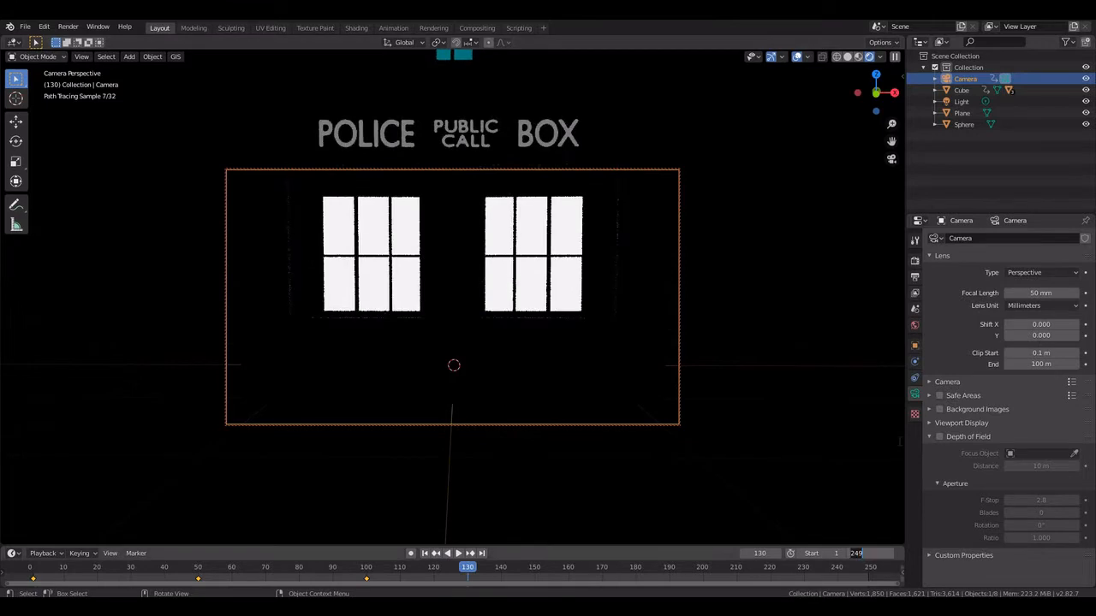
key(Return)
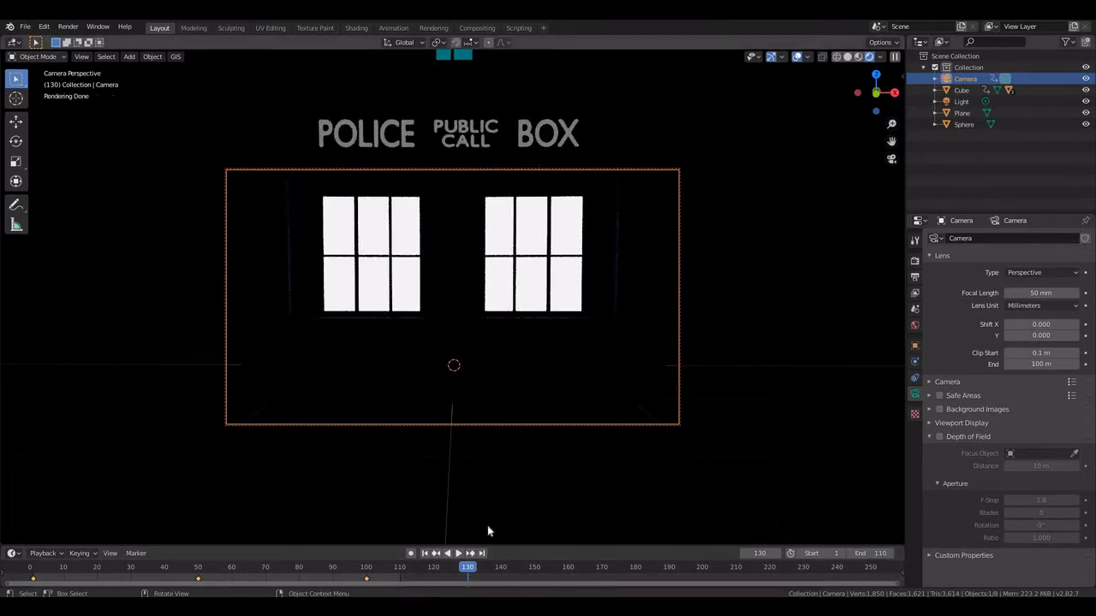
drag(388, 570, 40, 567)
Switch the viewport to solid shading and turn off Lock Camera to View, leaving the camera view.
click(849, 56)
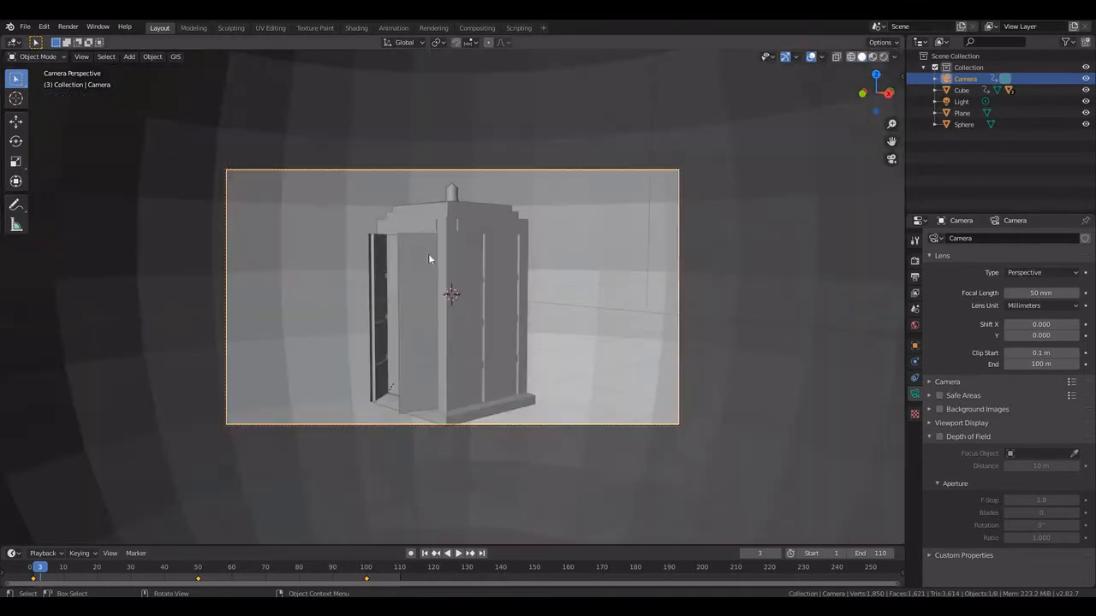
key(n)
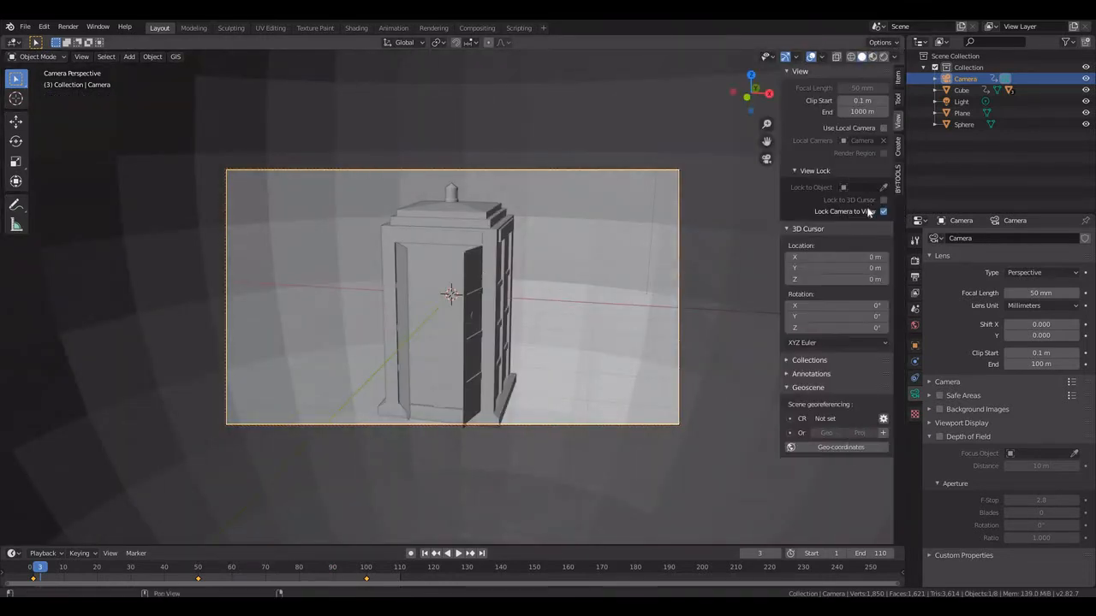
key(n)
middle_drag(651, 269, 553, 280)
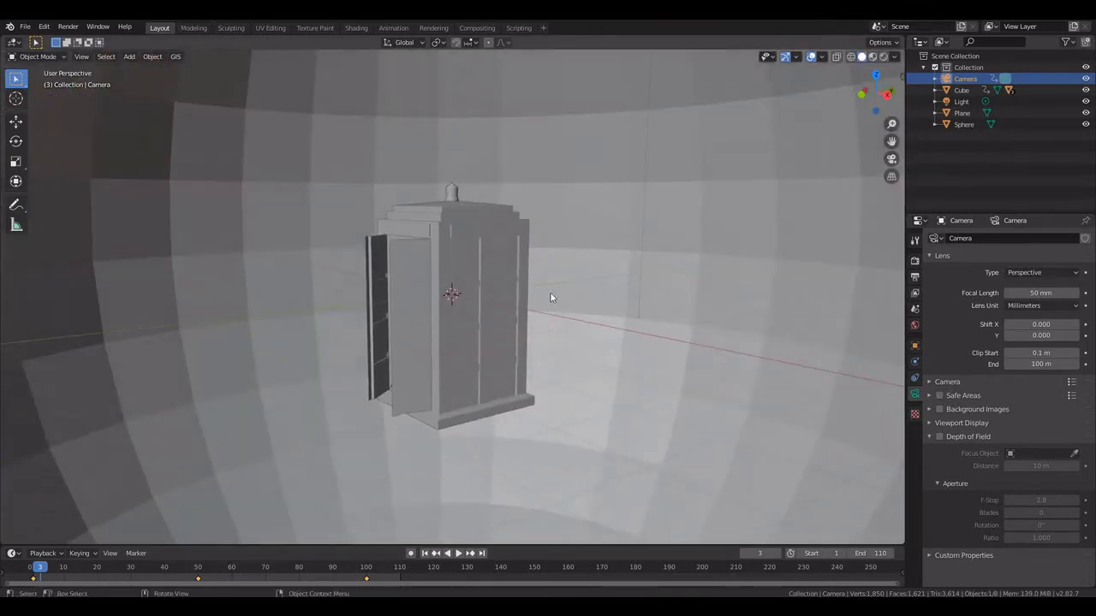
scroll(553, 281, up, 2)
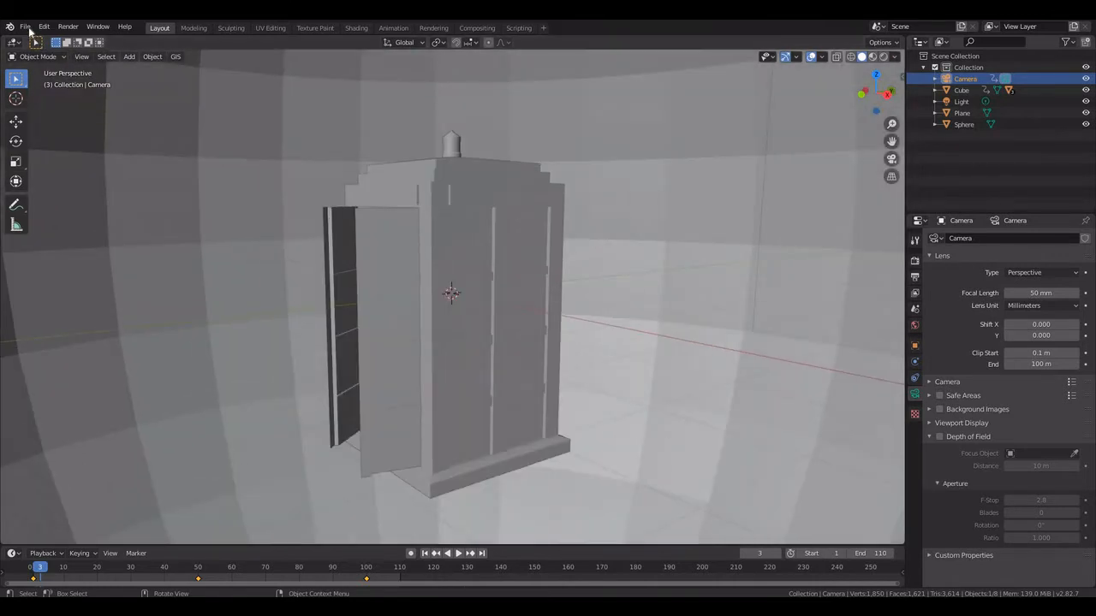
Create a full copy of the scene and name it interior.
click(877, 26)
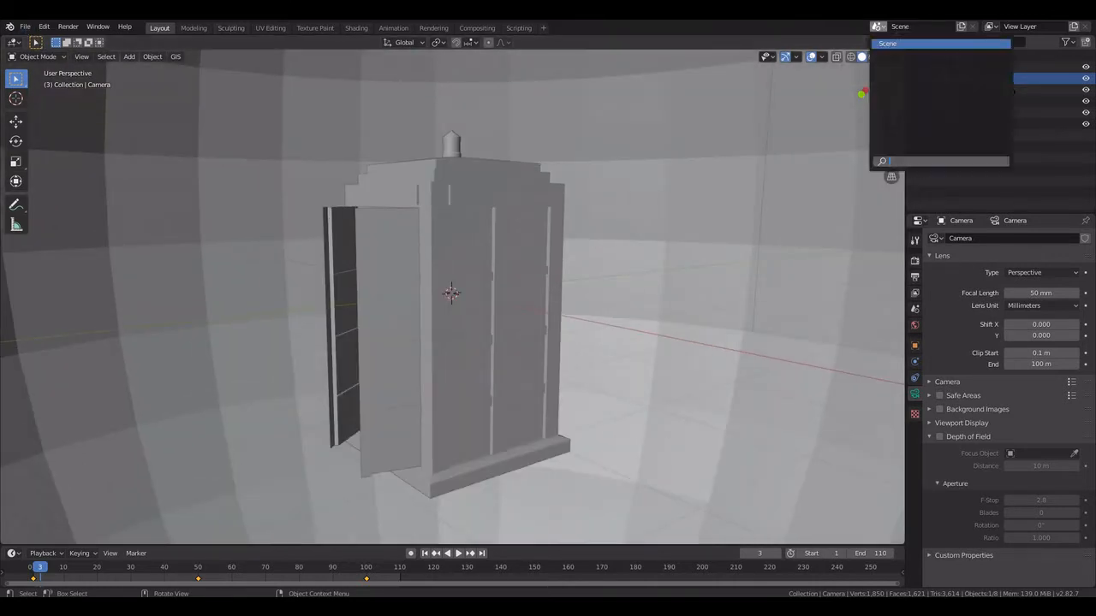
click(961, 27)
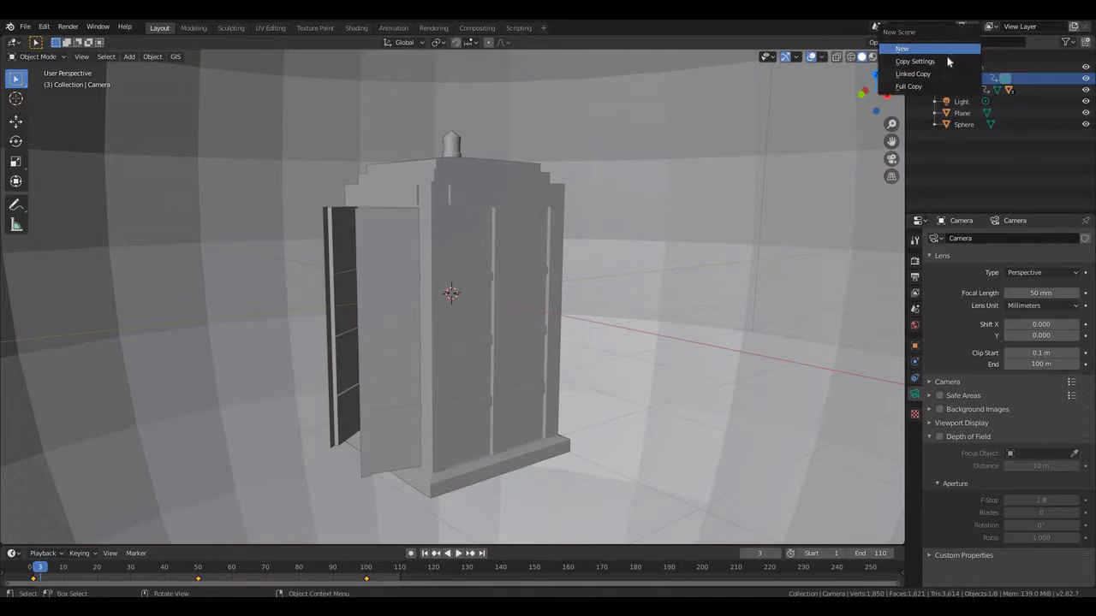
click(908, 86)
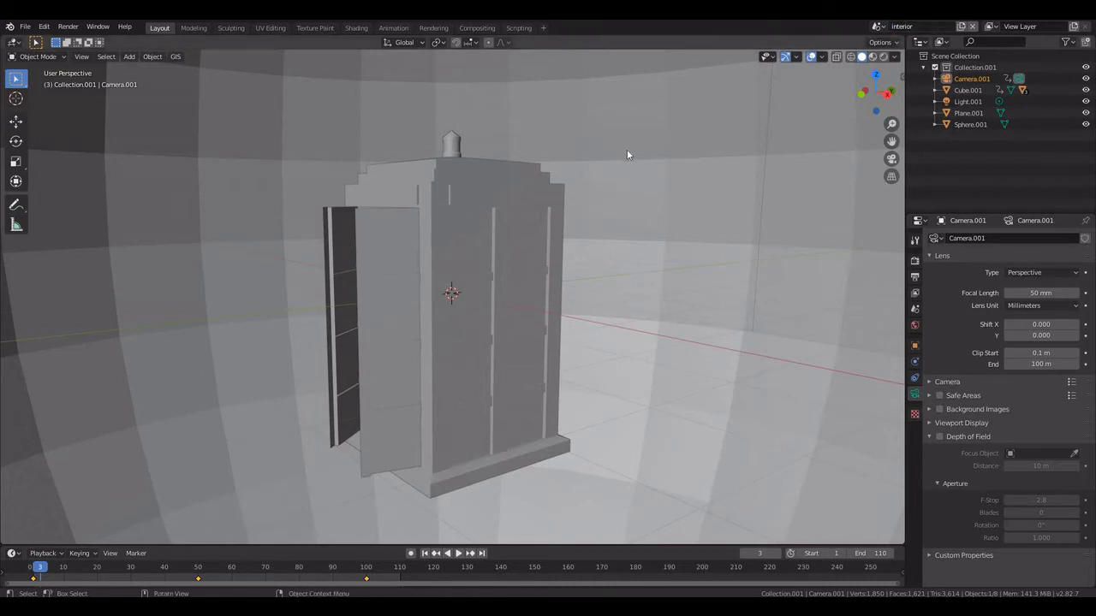
Examine the copied scene around the doorway plane and review the render's film transparency settings.
scroll(627, 151, down, 6)
scroll(611, 179, up, 6)
middle_drag(579, 209, 670, 208)
scroll(670, 206, up, 4)
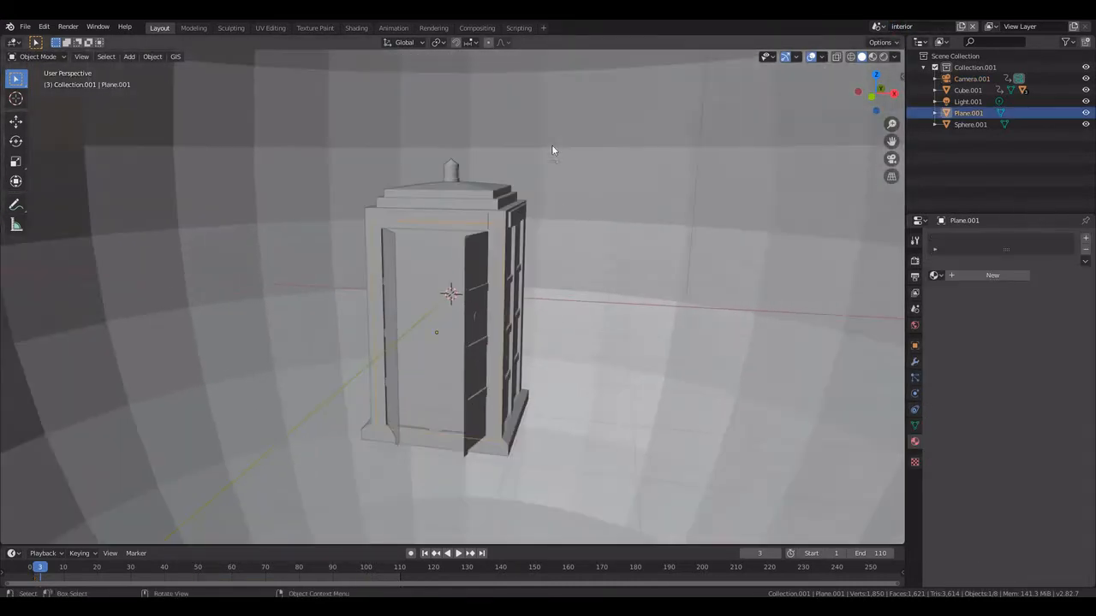
scroll(587, 144, up, 3)
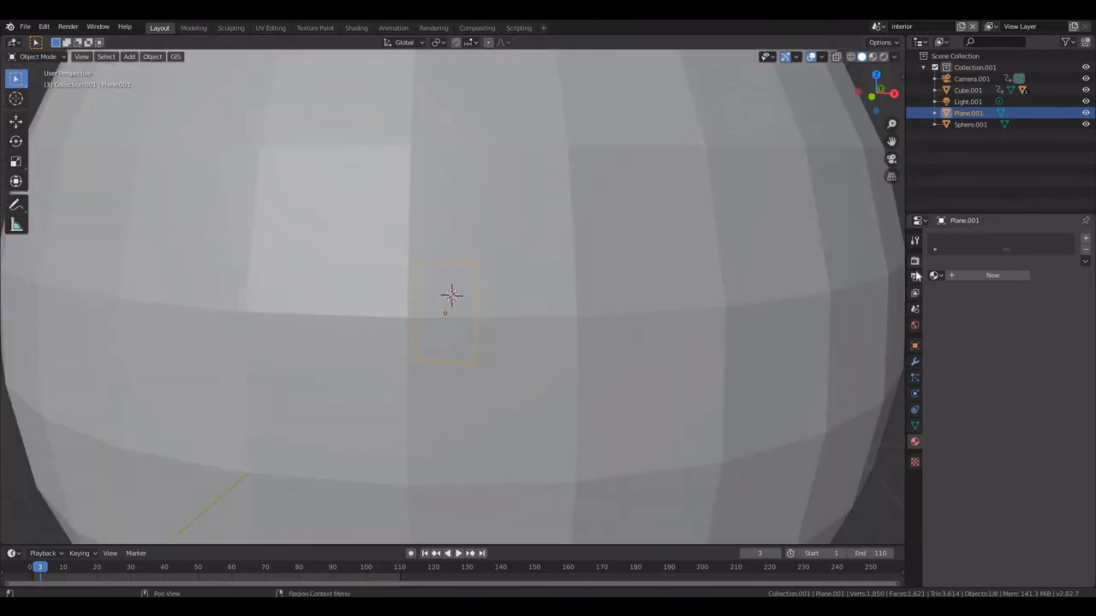
click(915, 271)
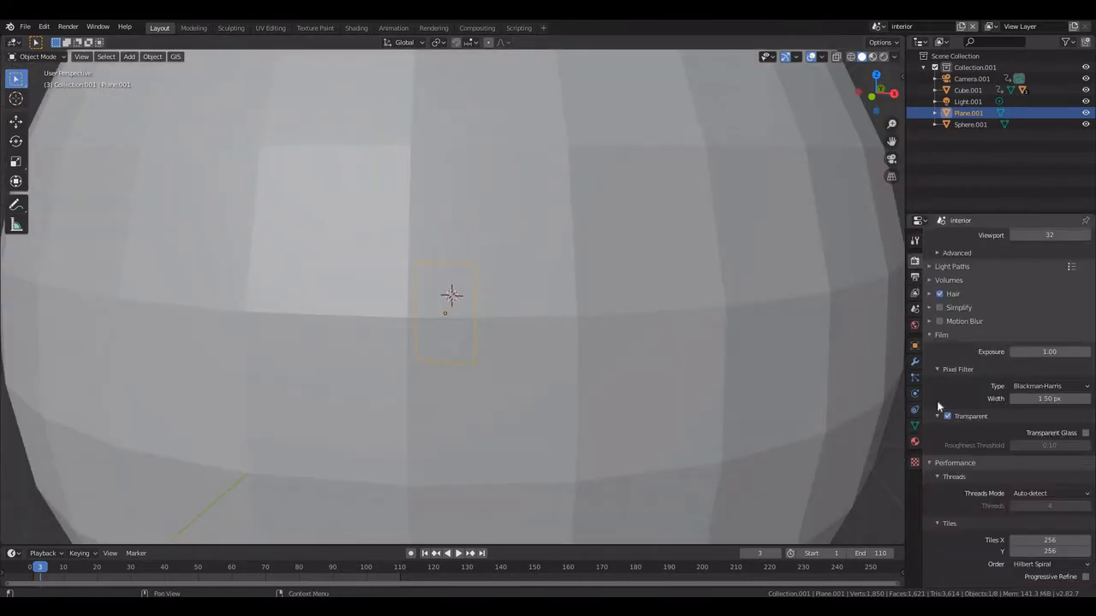
scroll(514, 205, up, 6)
middle_drag(519, 204, 399, 196)
scroll(519, 200, down, 6)
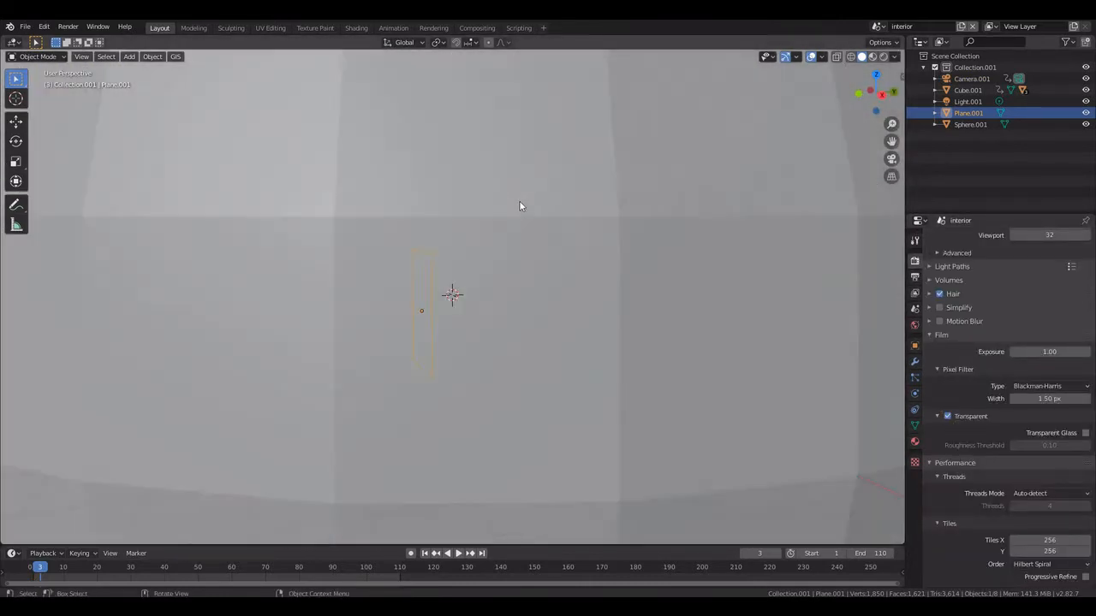
scroll(519, 200, up, 6)
scroll(531, 211, down, 5)
Delete the box body, both doors and the roof lamp from the interior scene, and select the doorway plane.
click(515, 214)
key(Delete)
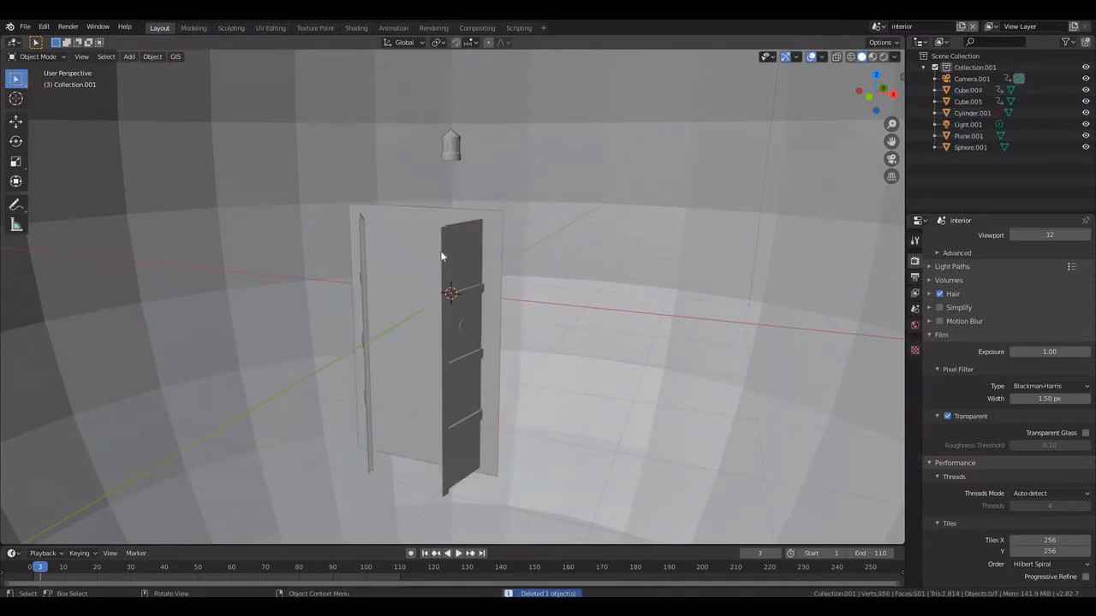
click(471, 256)
key(x)
click(395, 257)
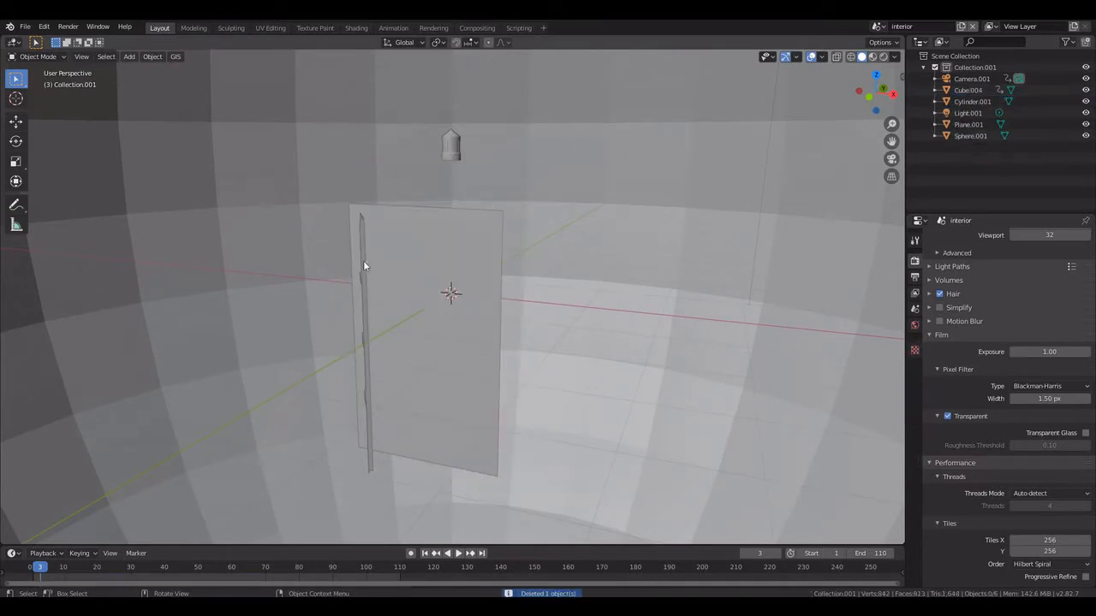
click(363, 260)
key(x)
key(Return)
click(453, 219)
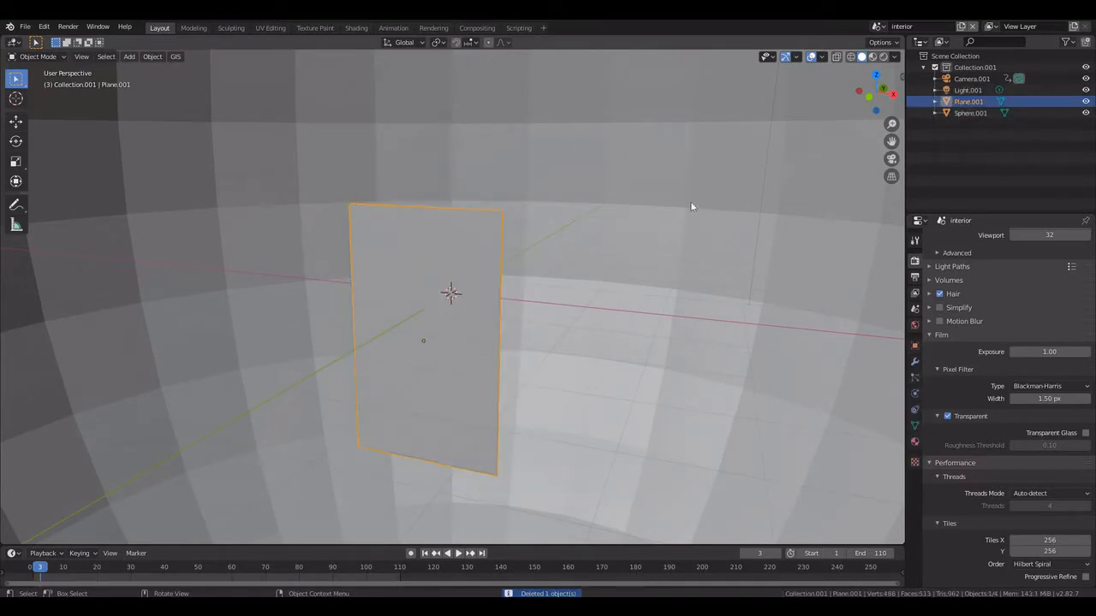
Delete the doorway plane from the interior scene.
key(x)
key(Return)
middle_drag(675, 169, 712, 147)
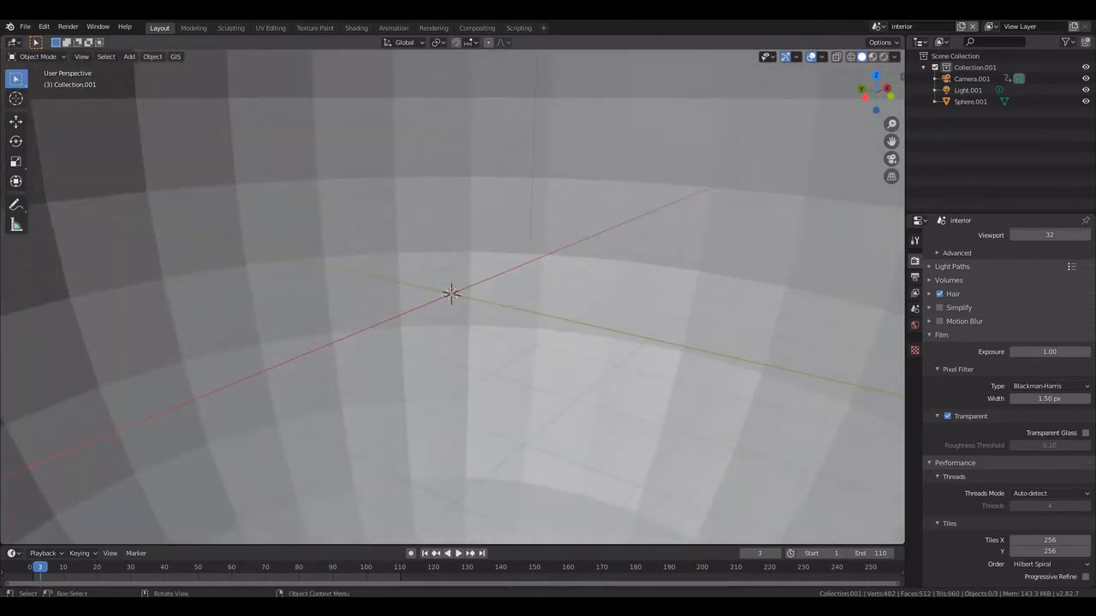
Switch to the browser and review the Blend Swap page of the 11th's Tardis model.
mouse_move(575, 596)
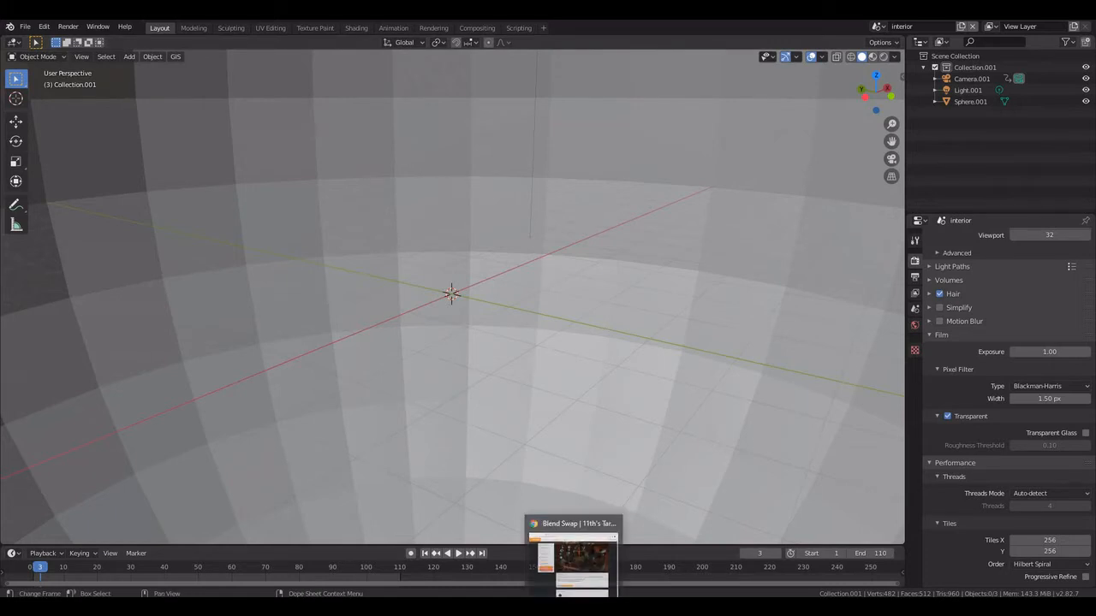
click(575, 560)
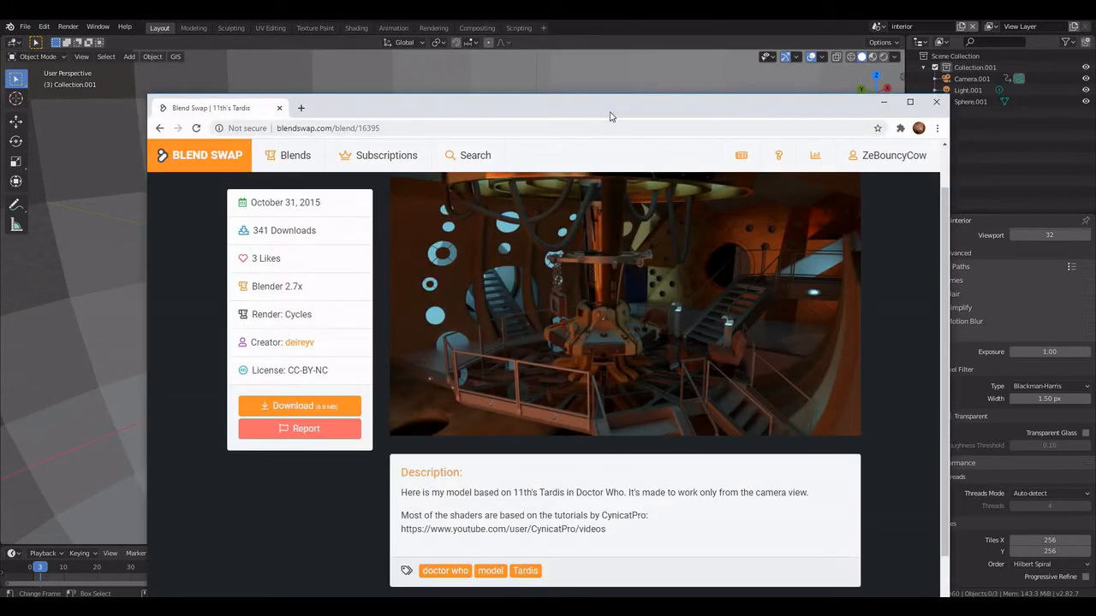
drag(607, 98, 598, 36)
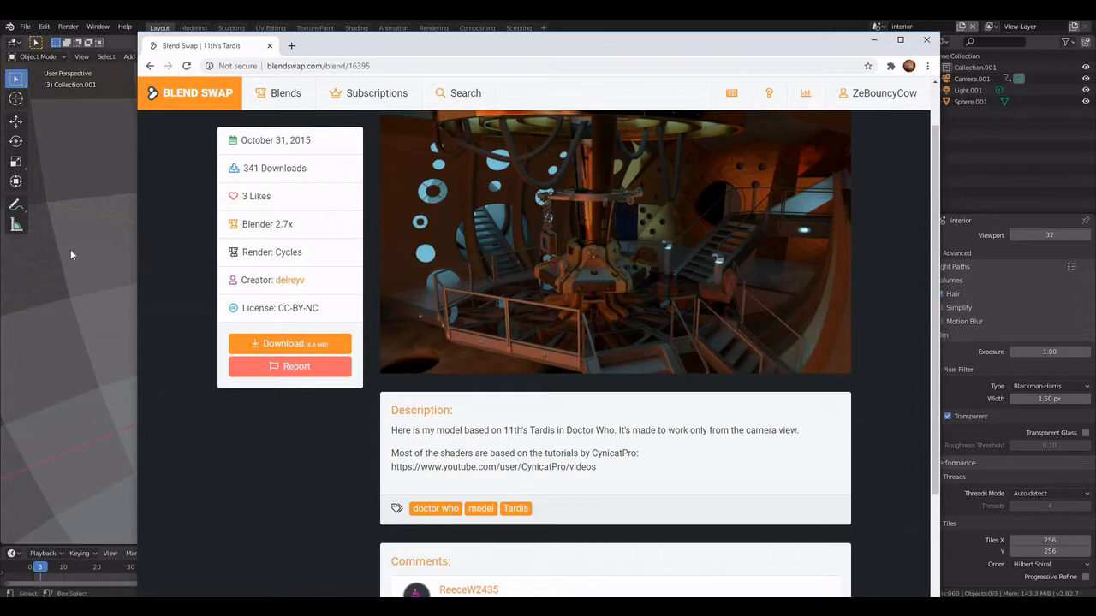
click(63, 292)
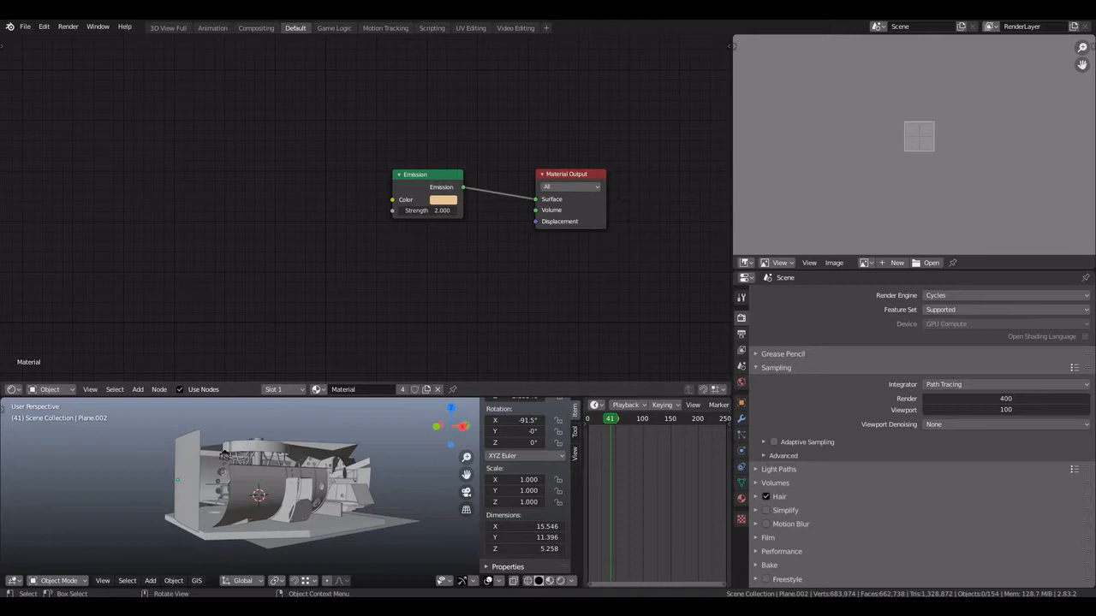
Select all objects of the downloaded Tardis interior in its own Blender file and copy them.
scroll(264, 500, up, 3)
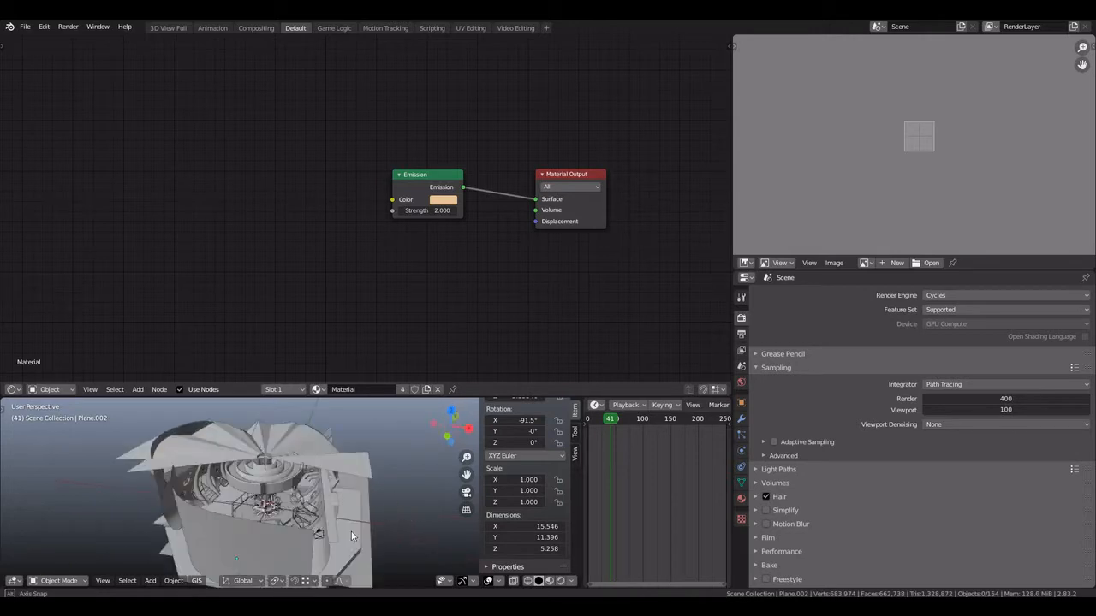
scroll(263, 500, down, 4)
middle_drag(252, 496, 251, 477)
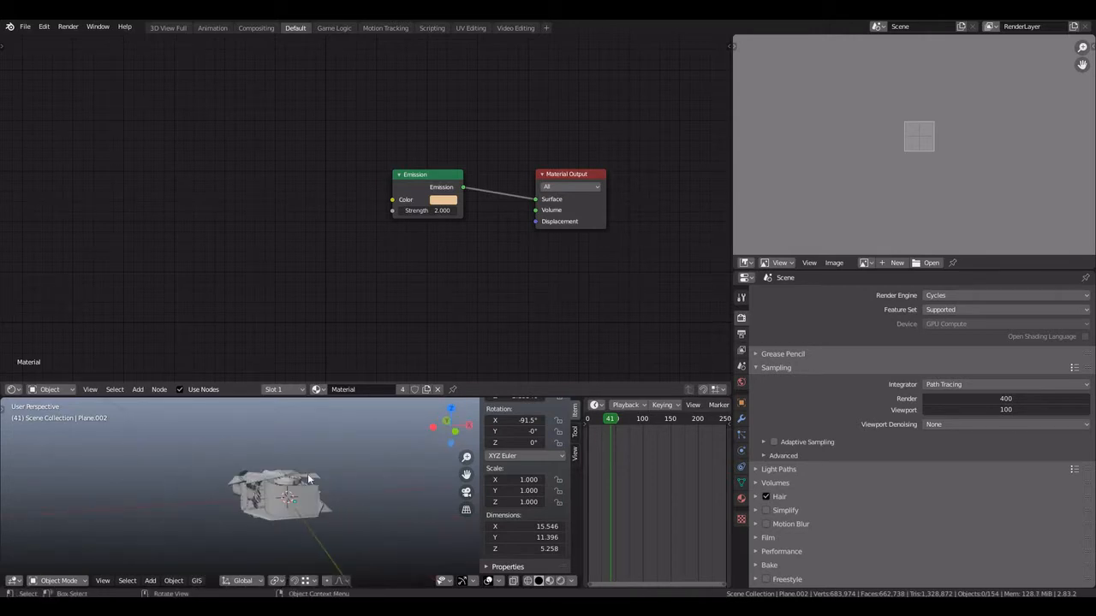
drag(179, 448, 379, 540)
middle_drag(343, 507, 222, 505)
scroll(339, 520, up, 3)
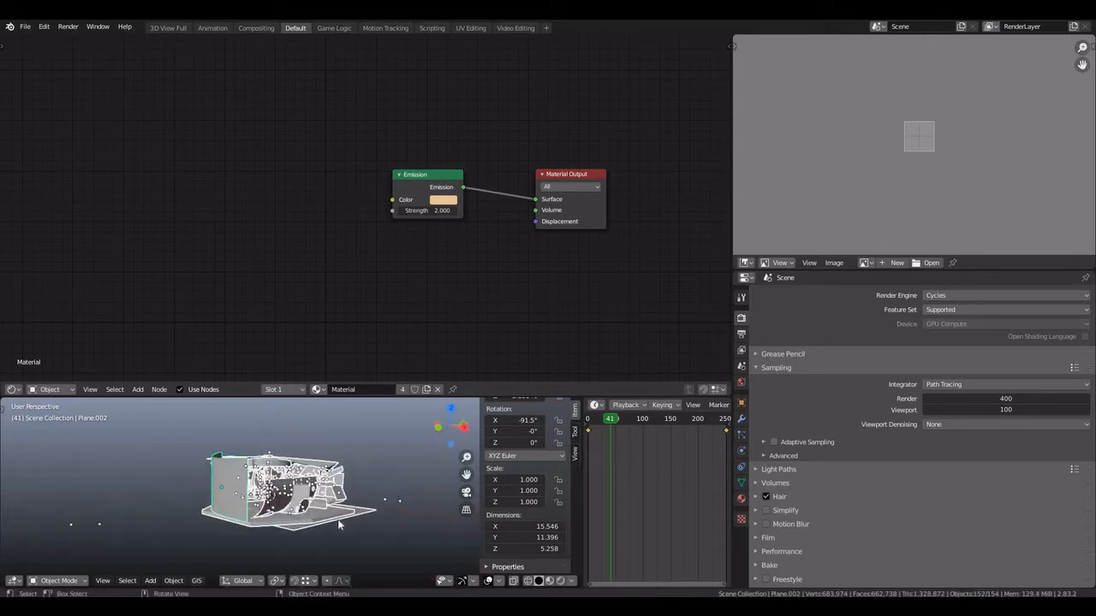
scroll(344, 529, up, 2)
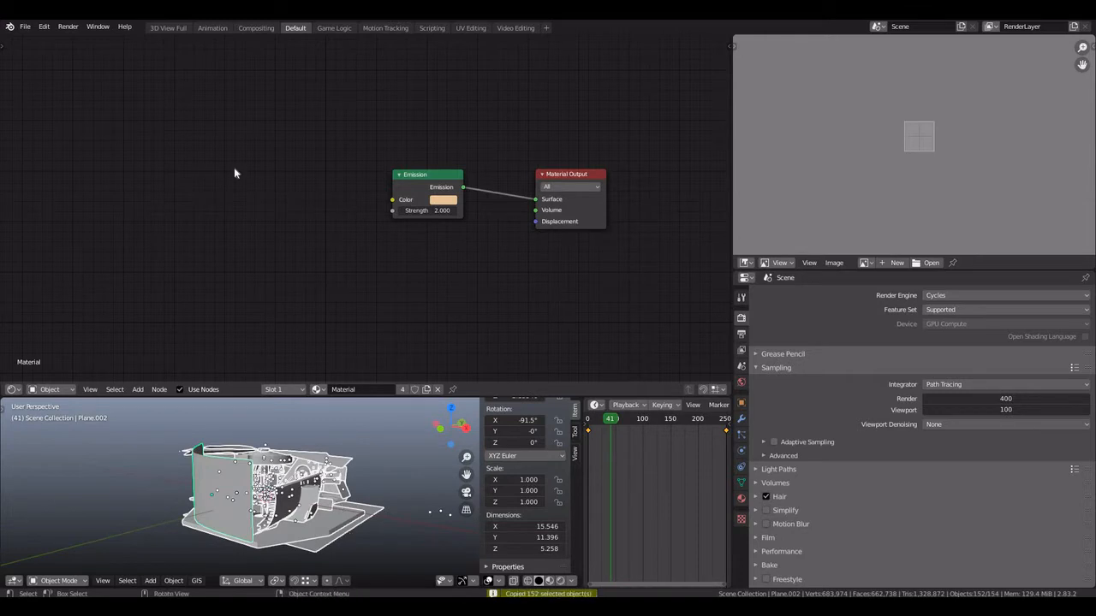
click(26, 26)
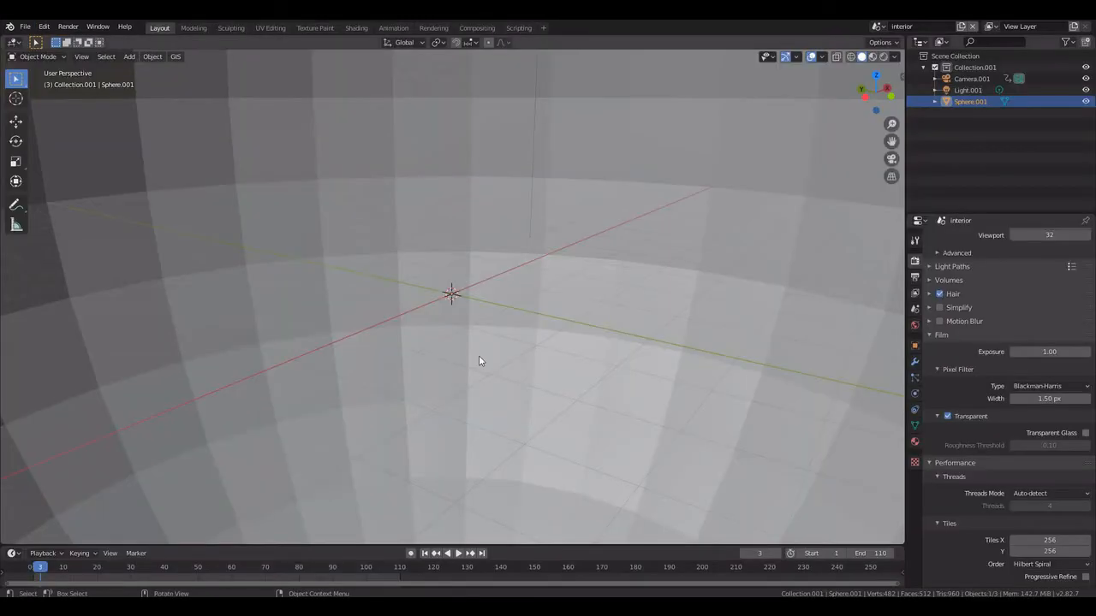
Paste the copied Tardis interior objects into the interior scene.
scroll(637, 377, up, 5)
scroll(636, 390, down, 9)
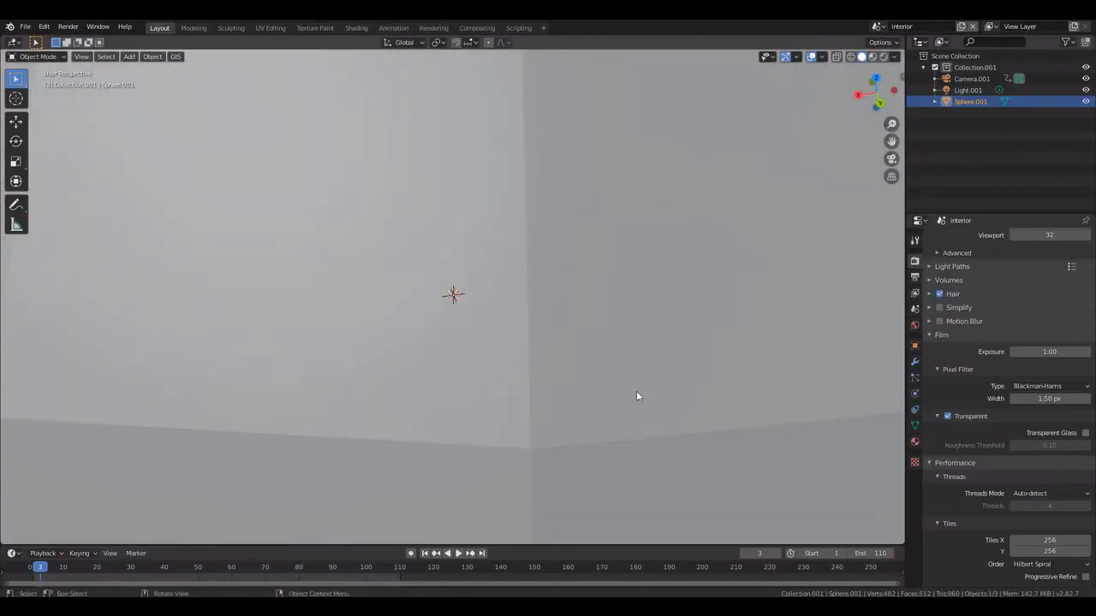
scroll(650, 269, up, 9)
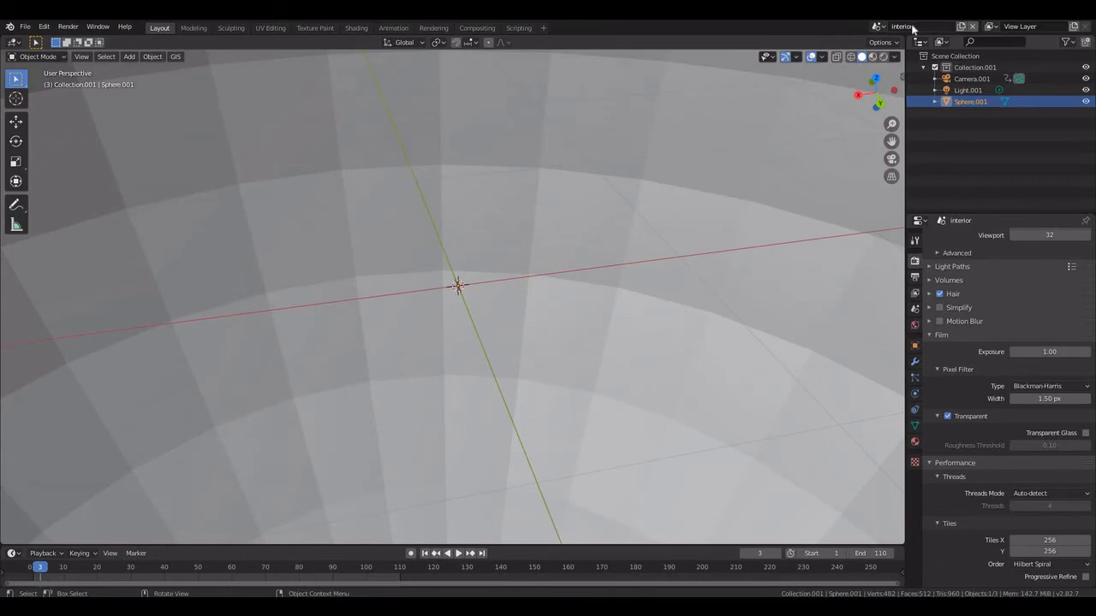
key(ctrl+v)
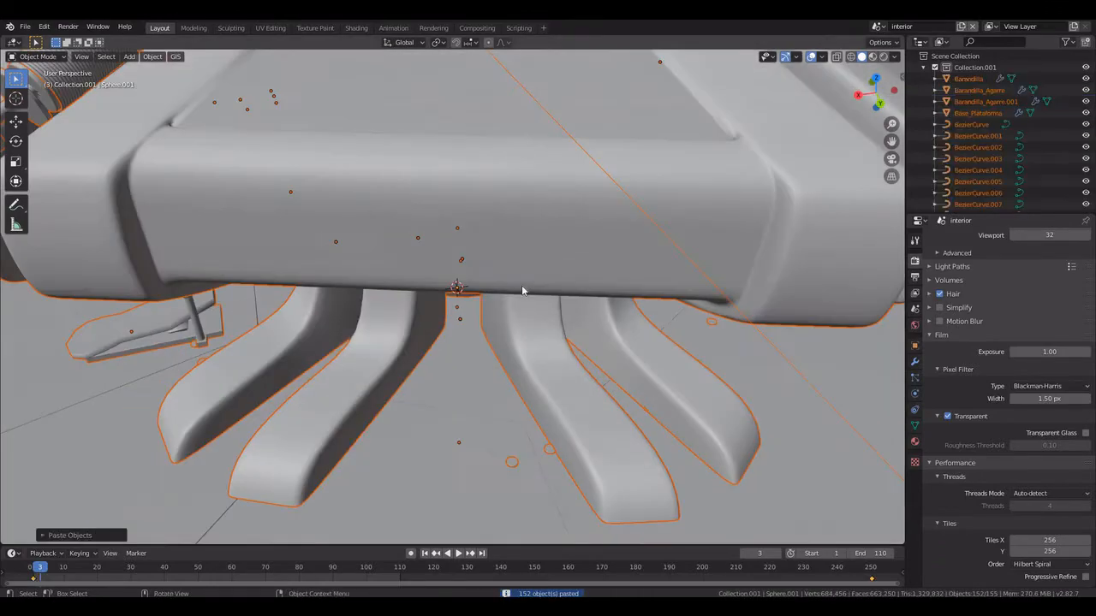
scroll(521, 285, down, 5)
scroll(548, 287, up, 6)
scroll(572, 290, down, 8)
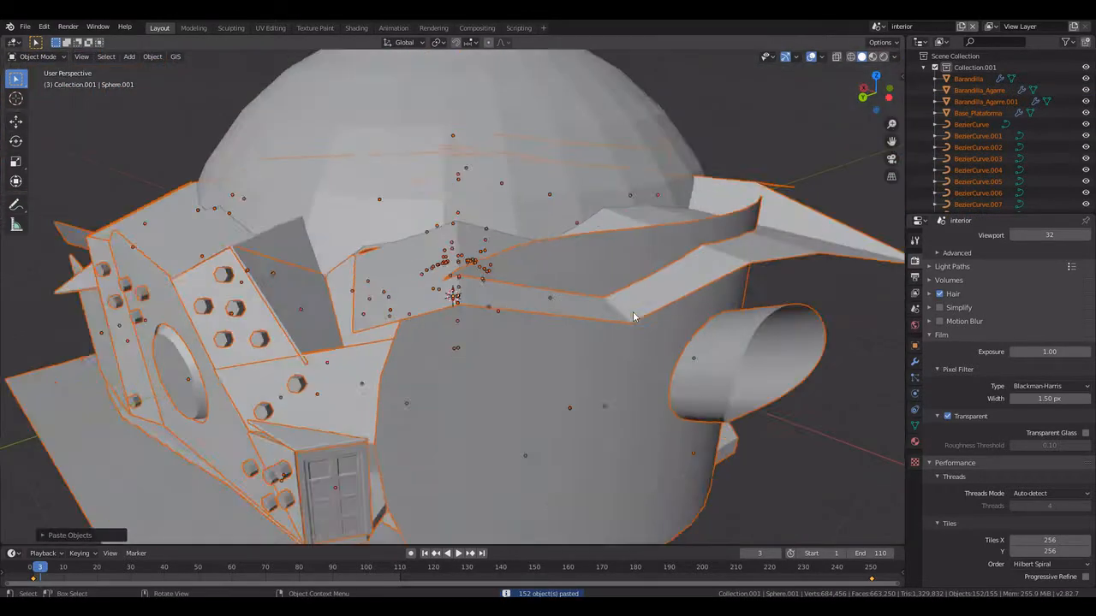
Scale the pasted Tardis interior down so that it fits inside the background sphere.
key(s)
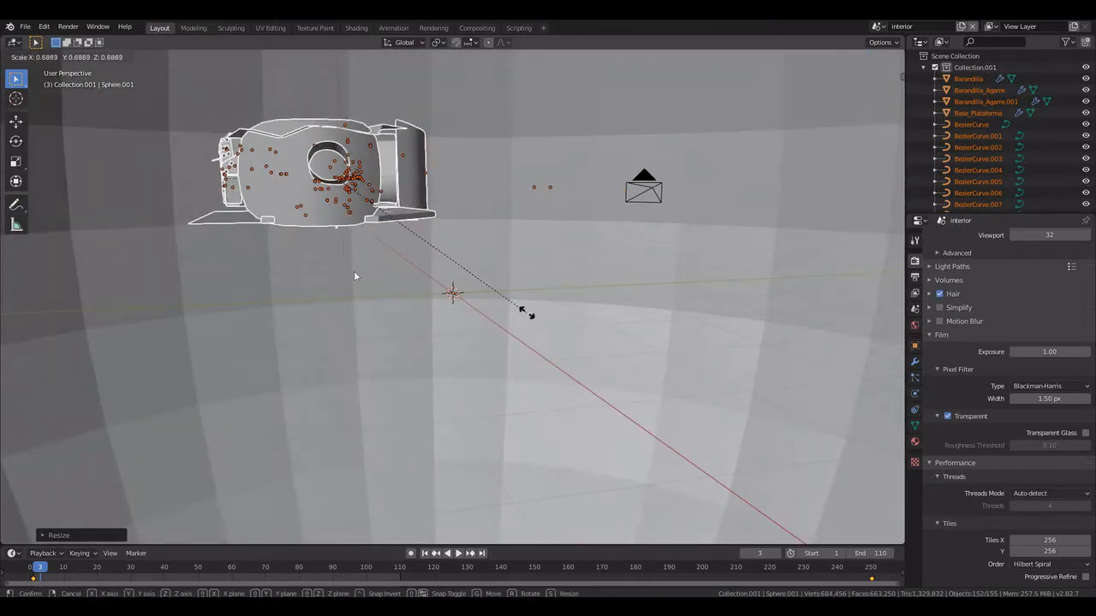
click(469, 290)
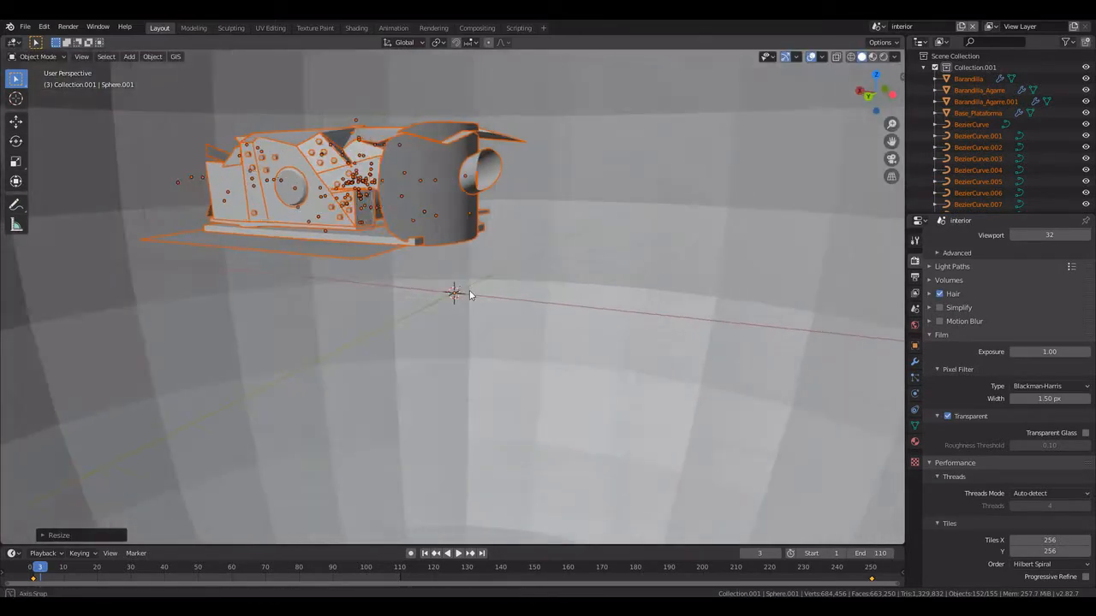
mouse_move(469, 291)
middle_down()
mouse_move(527, 298)
mouse_move(355, 312)
mouse_move(593, 285)
mouse_move(592, 255)
mouse_move(523, 221)
mouse_move(453, 293)
middle_up()
Delete the extra camera that was pasted together with the Tardis interior.
scroll(452, 292, up, 3)
click(455, 294)
key(x)
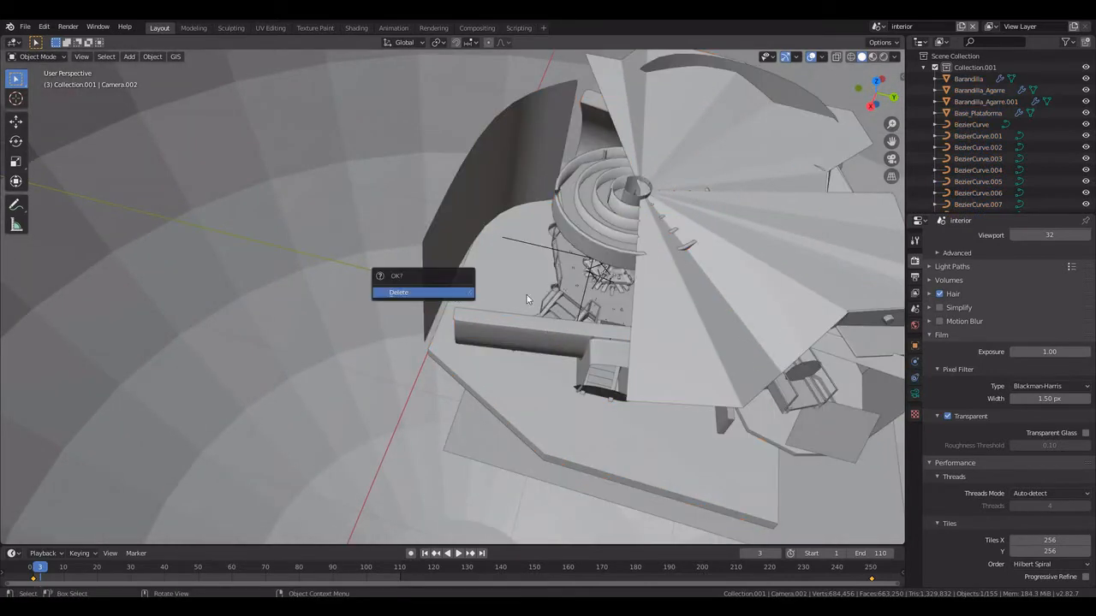
key(Return)
Hide the background sphere and delete the light above the Tardis interior.
middle_drag(685, 295, 658, 216)
scroll(576, 255, down, 7)
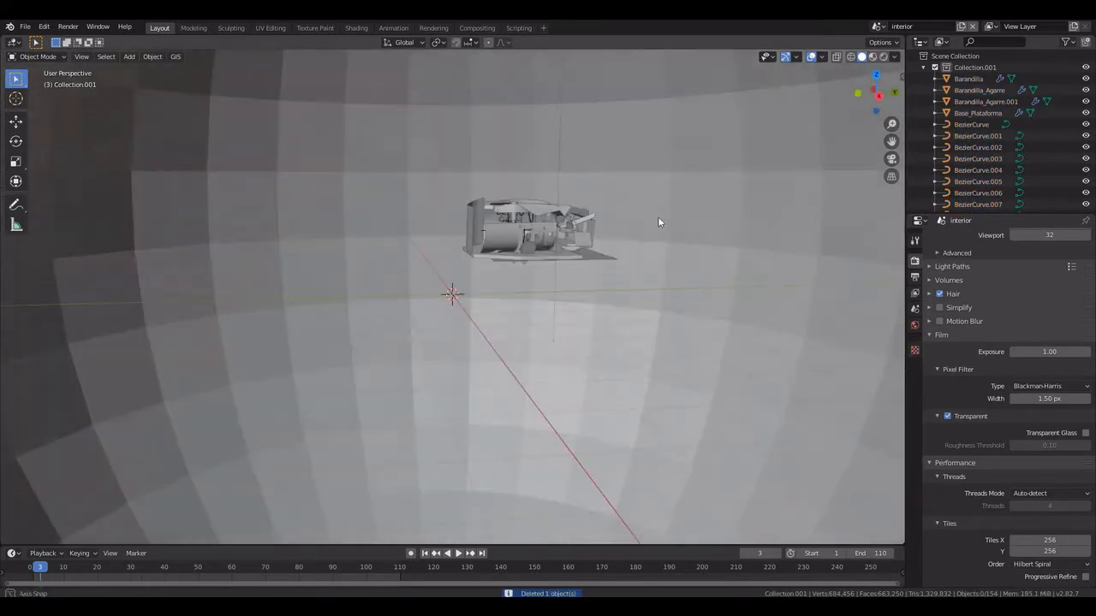
click(597, 144)
scroll(574, 172, down, 5)
key(h)
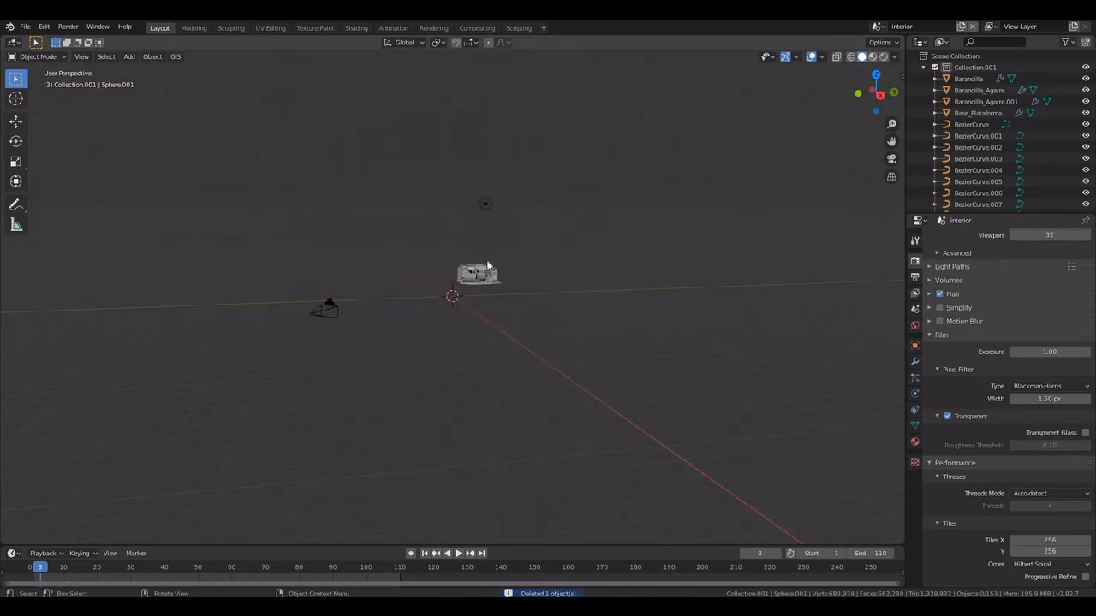
scroll(523, 186, up, 6)
scroll(513, 193, down, 6)
click(489, 206)
key(x)
click(490, 208)
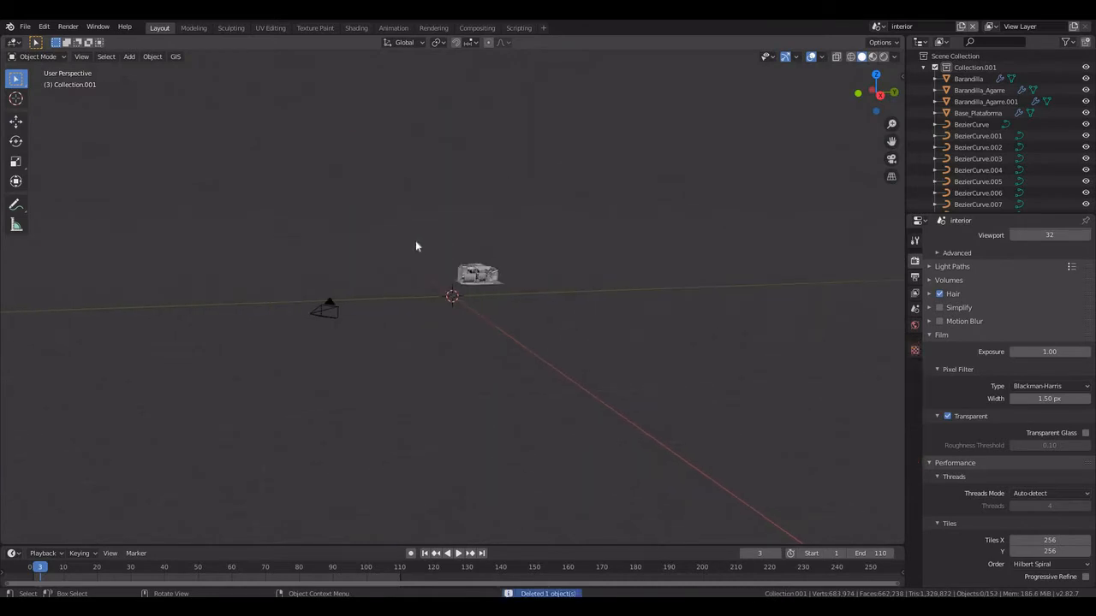
Select everything in the interior scene and examine the model's placement relative to the camera.
key(a)
scroll(556, 311, up, 3)
middle_drag(554, 309, 516, 361)
scroll(516, 361, up, 5)
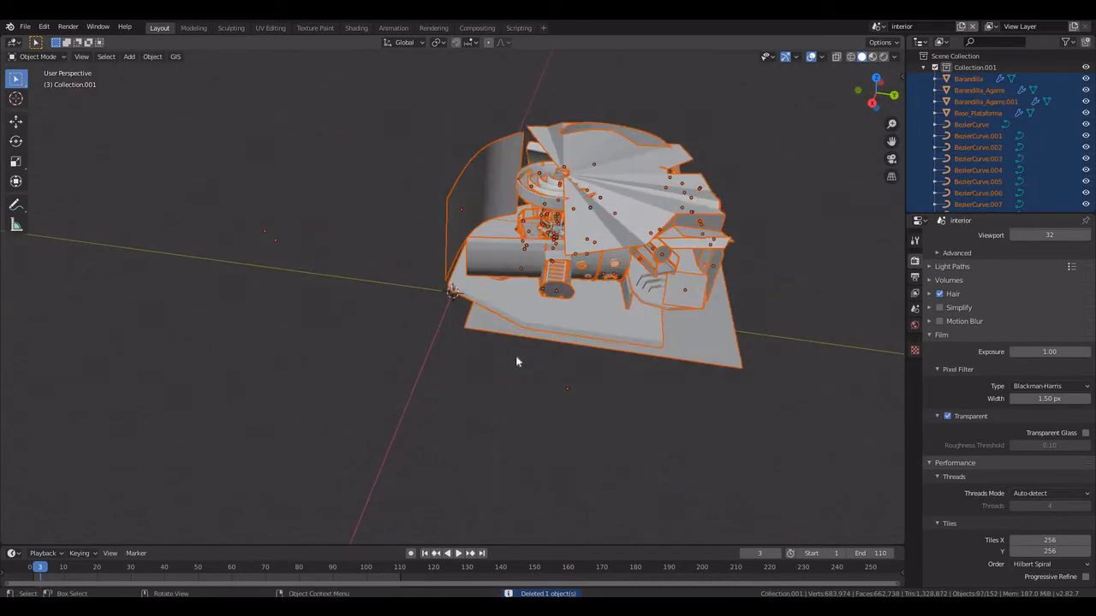
scroll(516, 361, down, 5)
key(KP_0)
middle_drag(544, 280, 513, 343)
scroll(514, 342, down, 5)
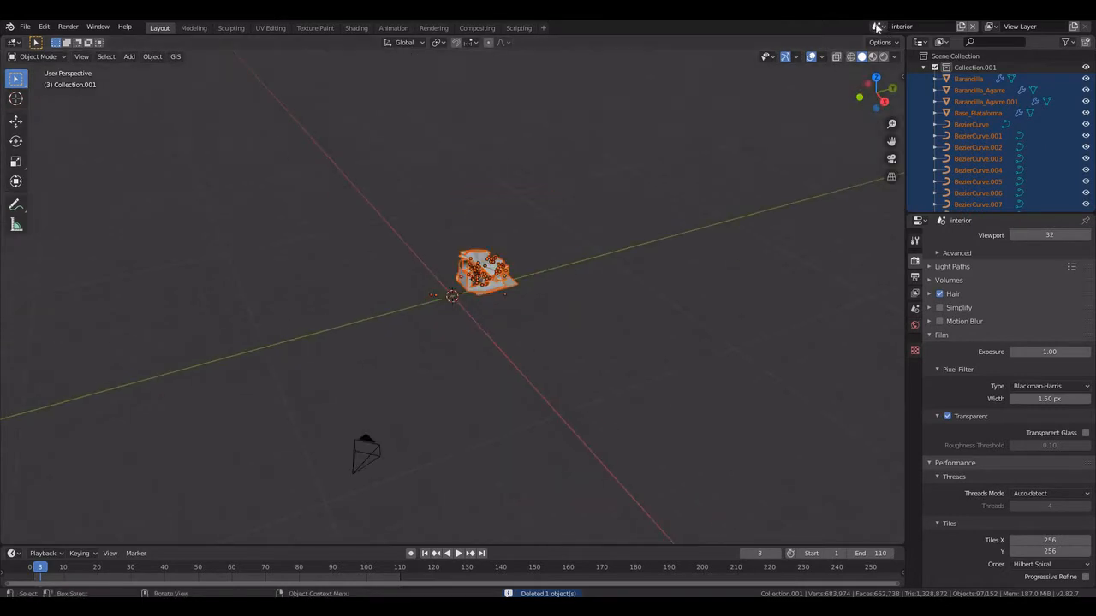
Copy both police box doors from the original Scene and paste them into the interior scene.
click(878, 27)
click(907, 53)
scroll(465, 264, up, 10)
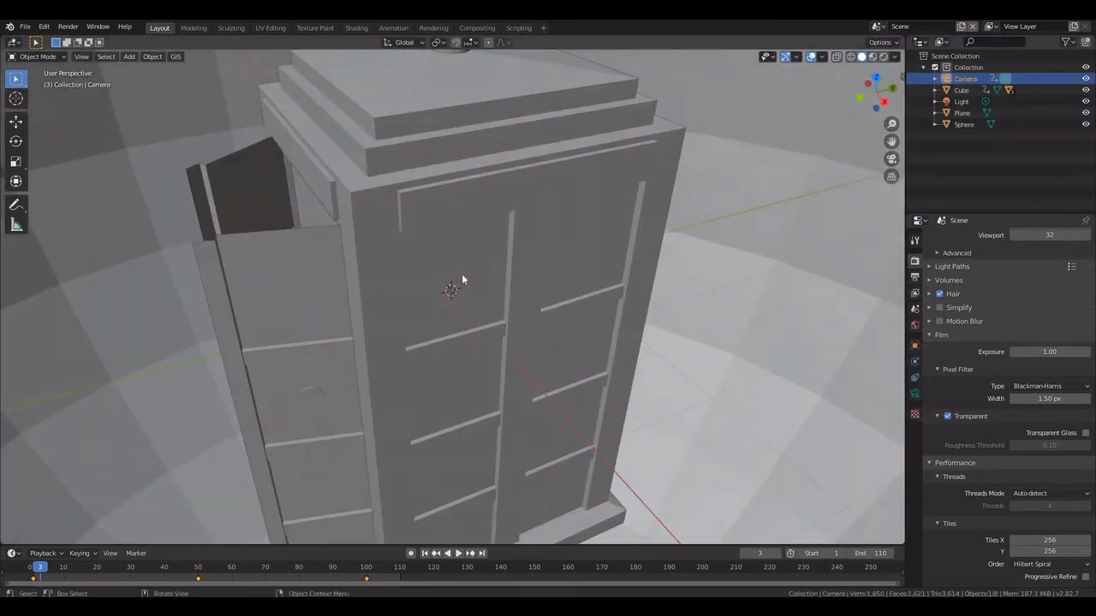
scroll(462, 274, down, 3)
middle_drag(484, 282, 586, 299)
click(465, 327)
shift+click(353, 300)
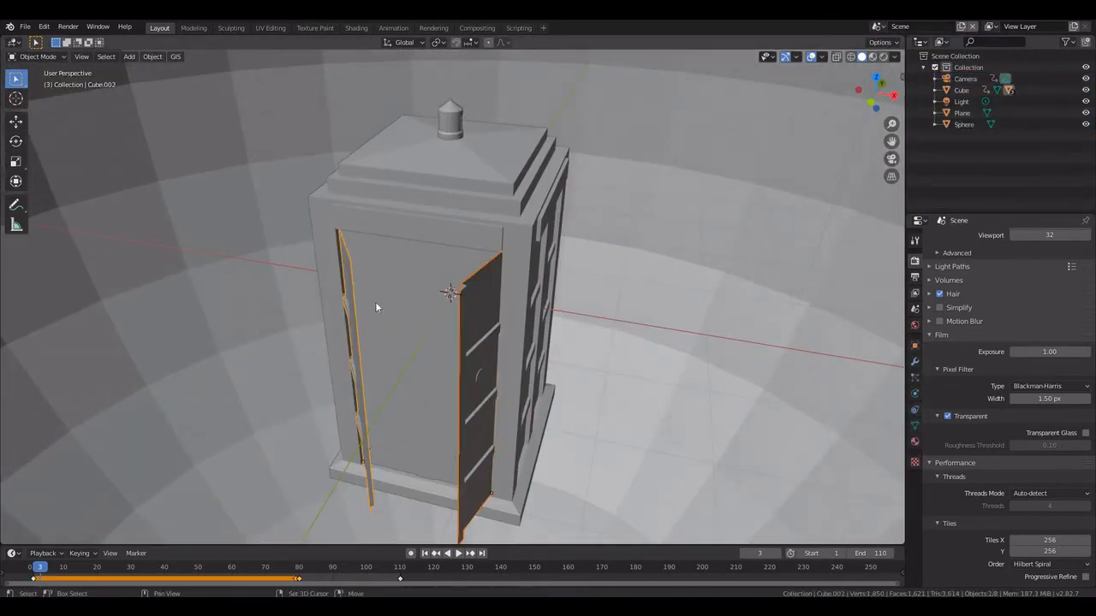
key(ctrl+c)
click(877, 27)
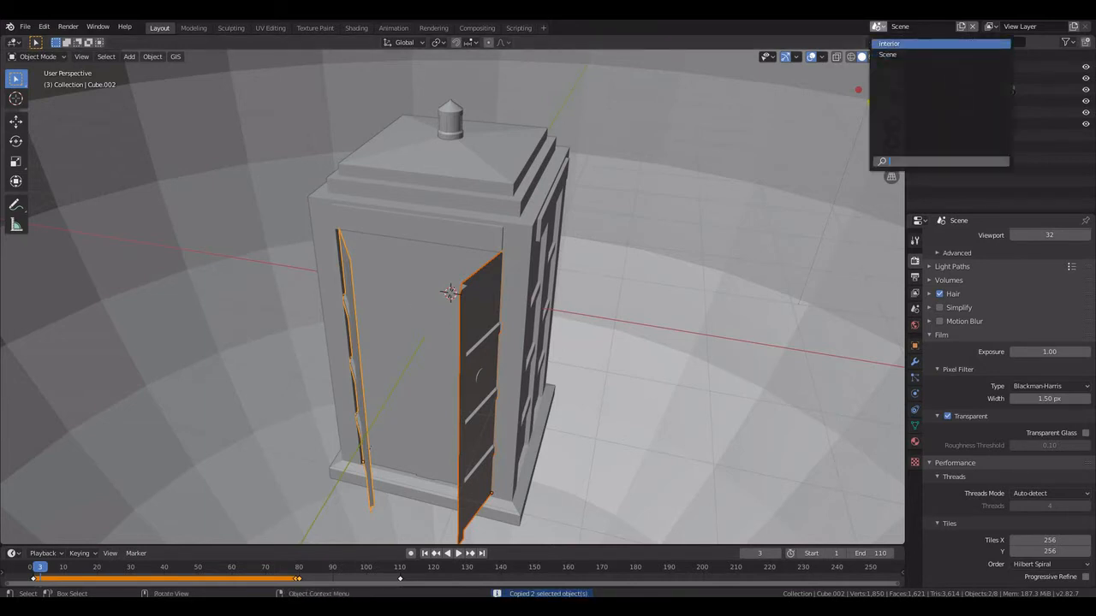
key(Return)
key(ctrl+v)
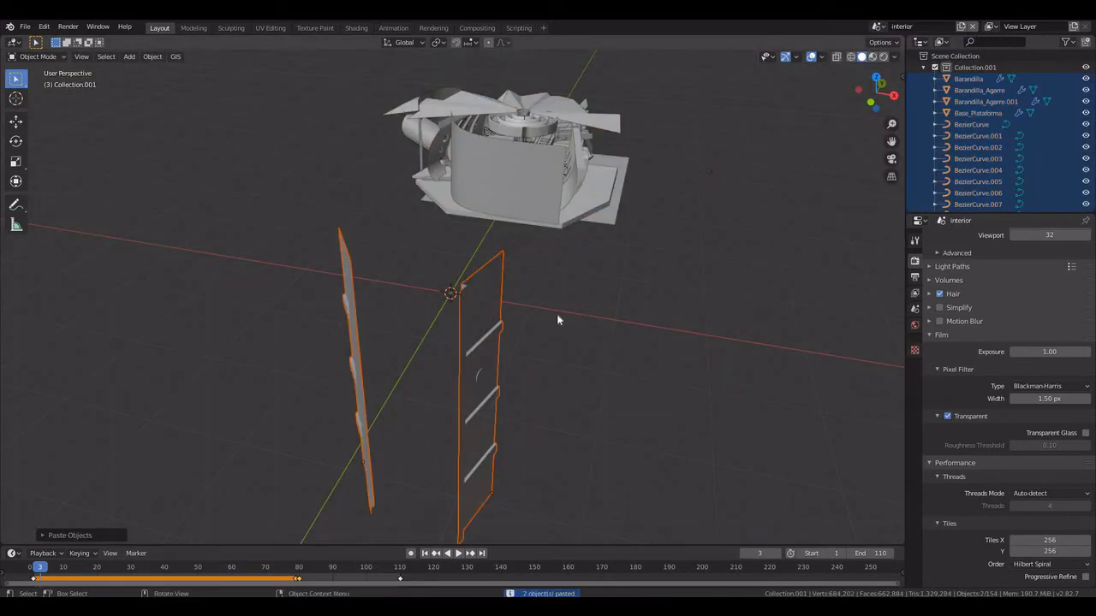
Box-select the Tardis interior parts without the two doors and scale them up.
middle_drag(550, 266, 517, 236)
click(492, 220)
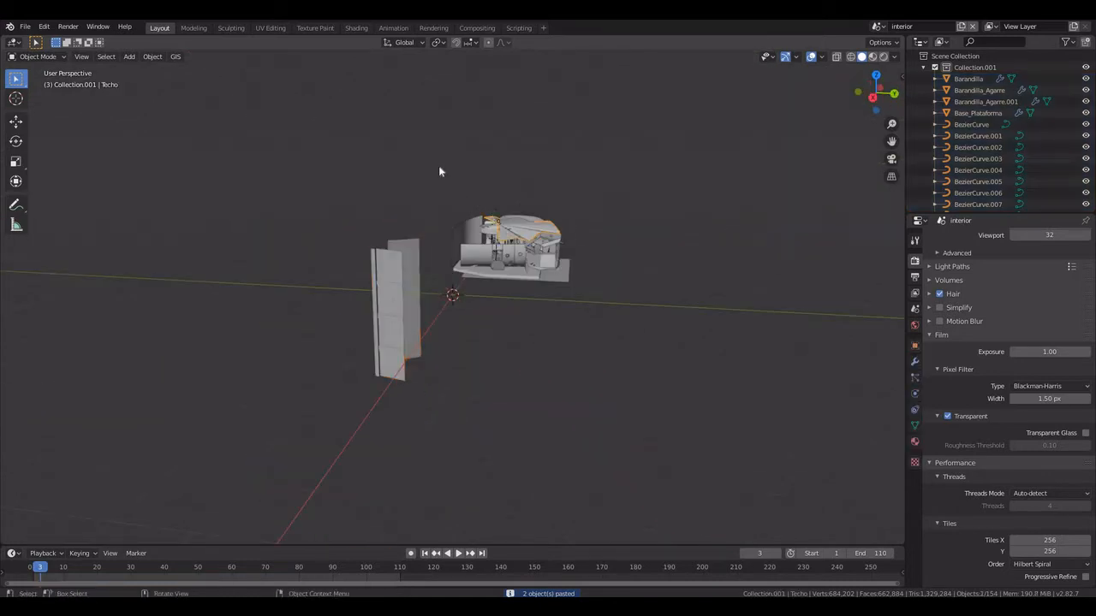
key(b)
drag(440, 161, 721, 386)
middle_drag(380, 226, 499, 250)
click(483, 222)
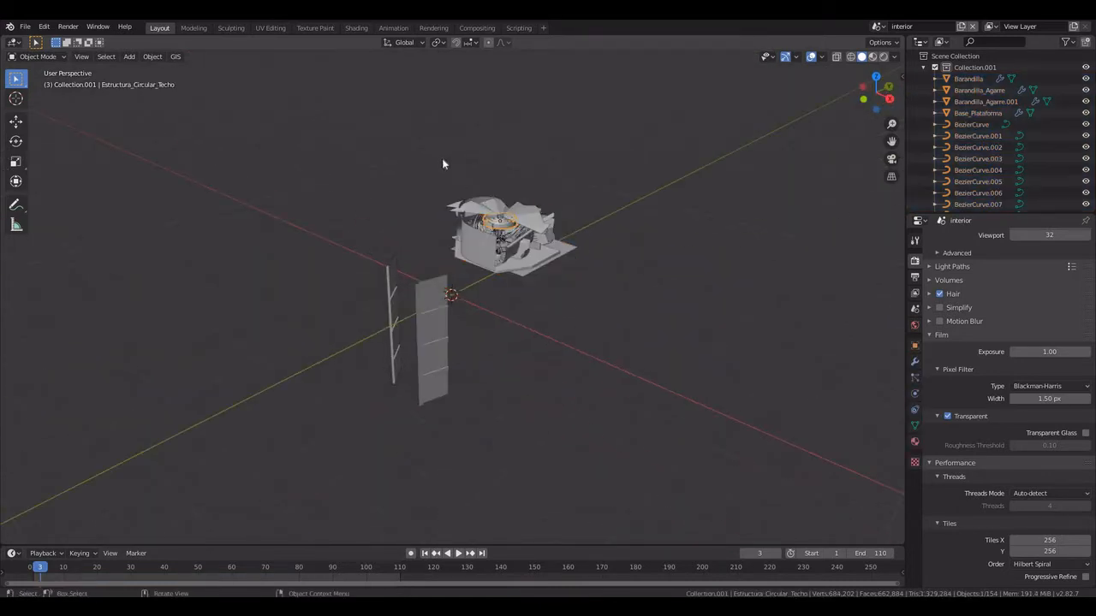
drag(532, 205, 599, 269)
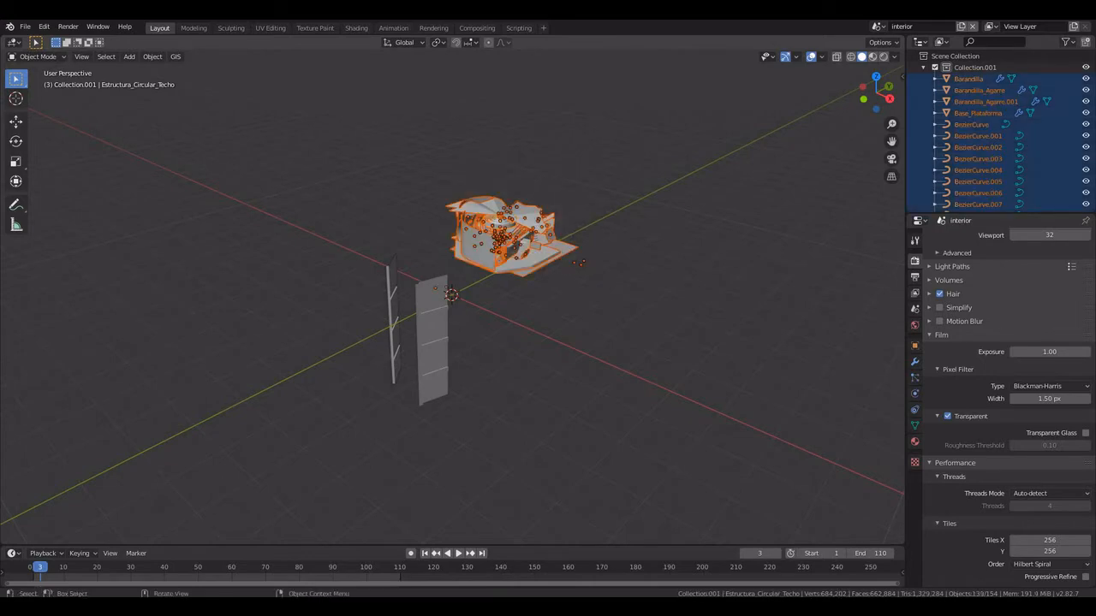
key(s)
click(695, 317)
Lower the Tardis interior along the Z axis in the camera view to line up with the doors.
key(KP_0)
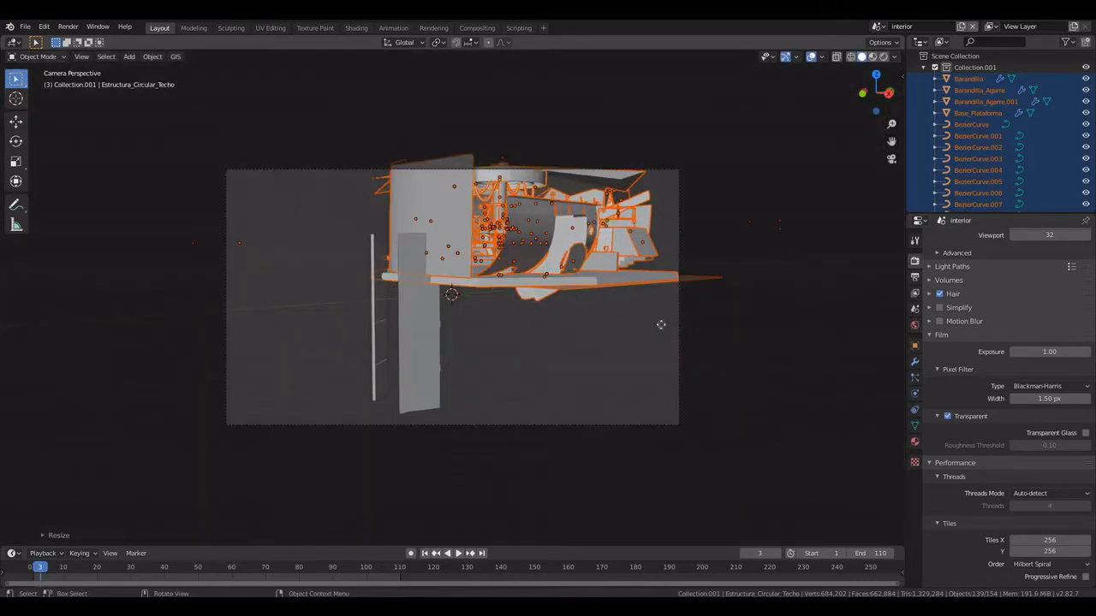
key(g)
key(z)
click(670, 410)
Scale the selected Tardis interior up further around the doors.
key(KP_0)
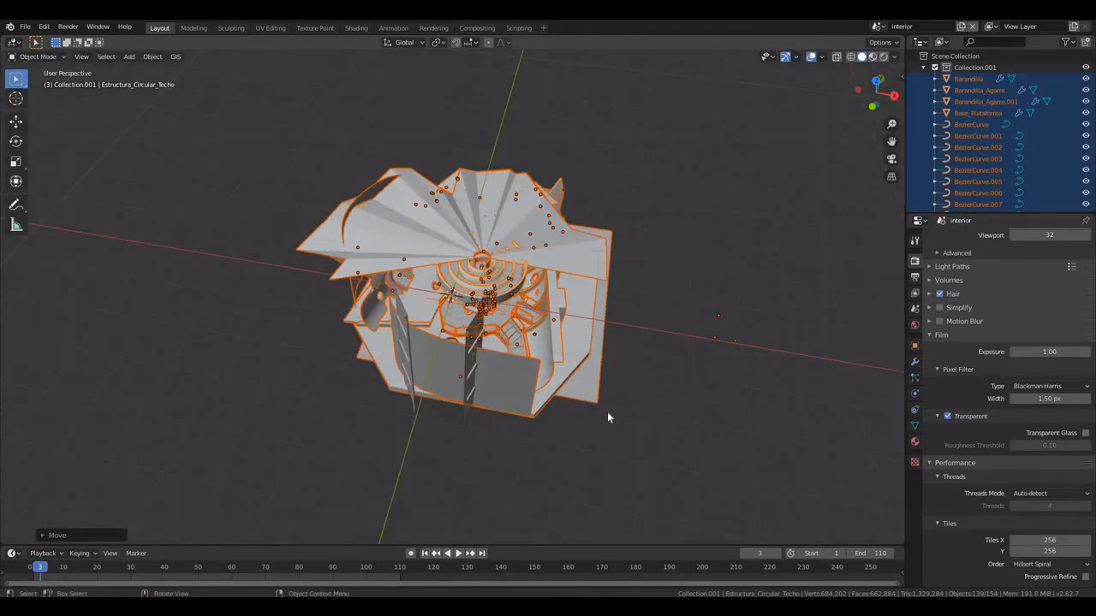
key(s)
click(727, 444)
middle_drag(726, 445, 604, 377)
key(g)
key(x)
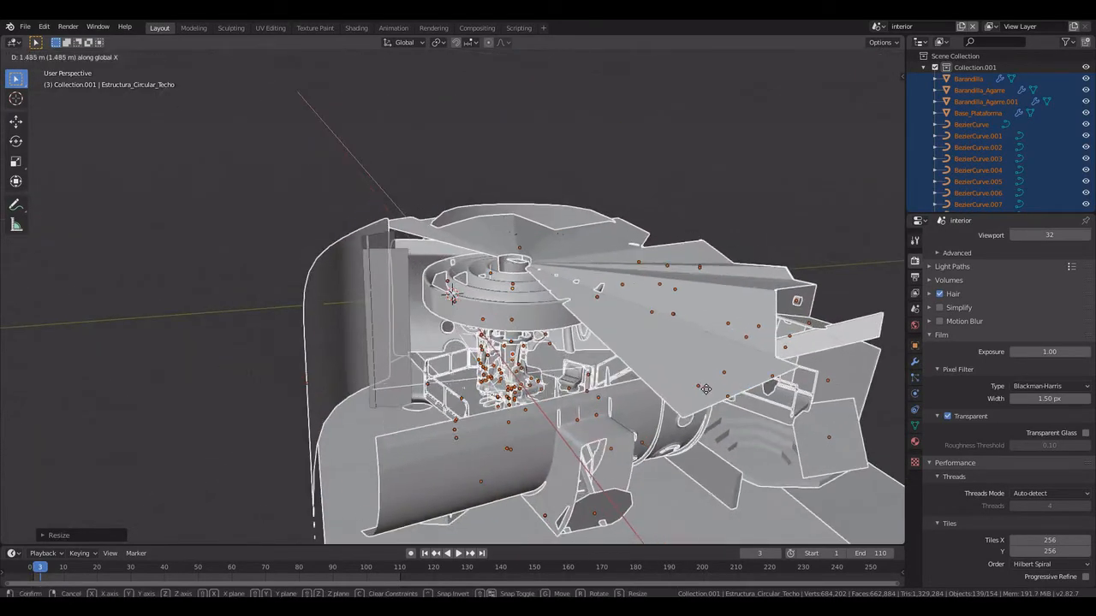
right_click(746, 378)
Move the Tardis interior along the Y axis relative to the doors.
key(g)
key(y)
click(817, 377)
Fine-tune the Tardis interior's scale and move it about 1.4 m along the Y axis, behind the doors.
middle_drag(444, 525, 677, 492)
key(s)
click(685, 495)
key(g)
key(y)
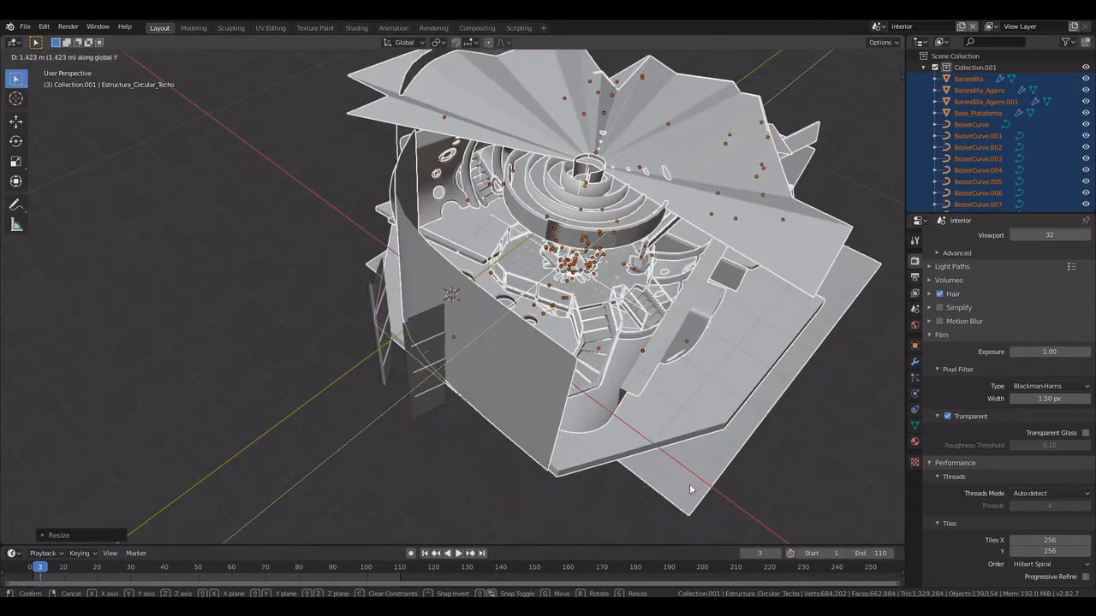
click(689, 484)
Raise the Tardis interior slightly along the Z axis to match the height of the doors.
key(KP_0)
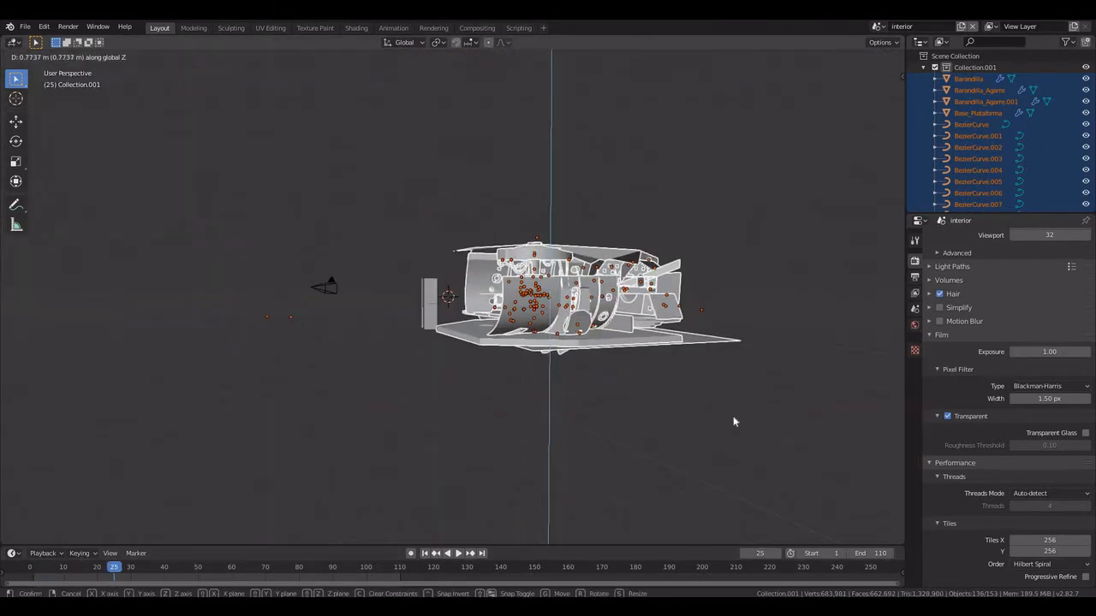
key(g)
key(z)
click(720, 420)
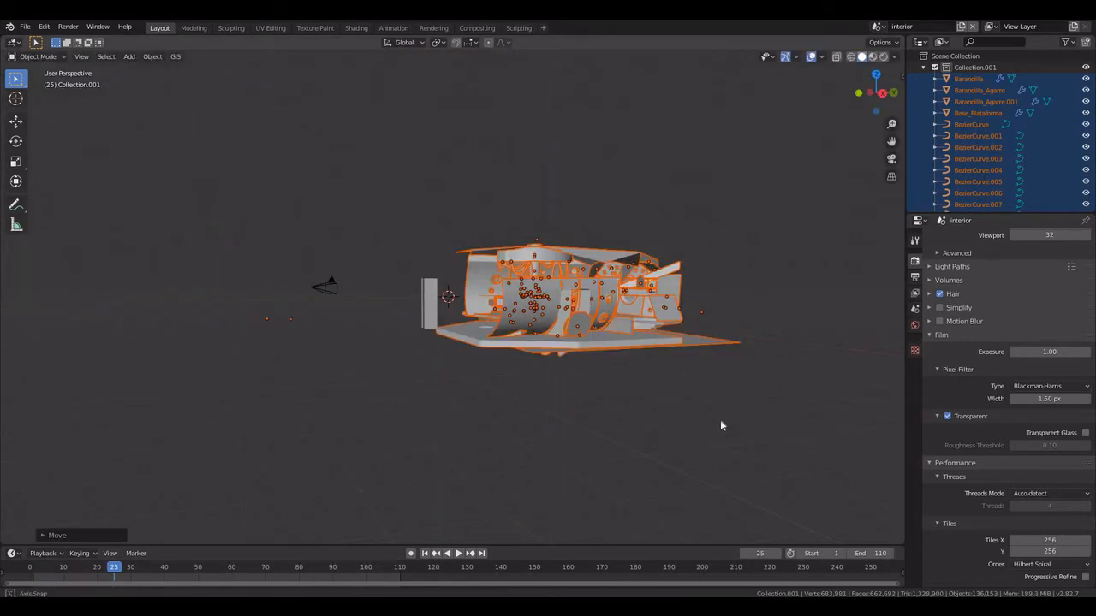
Adjust the Tardis interior's position along the X axis and the Y axis relative to the doors.
middle_drag(720, 380, 716, 425)
key(g)
key(x)
click(706, 421)
key(g)
key(y)
click(690, 402)
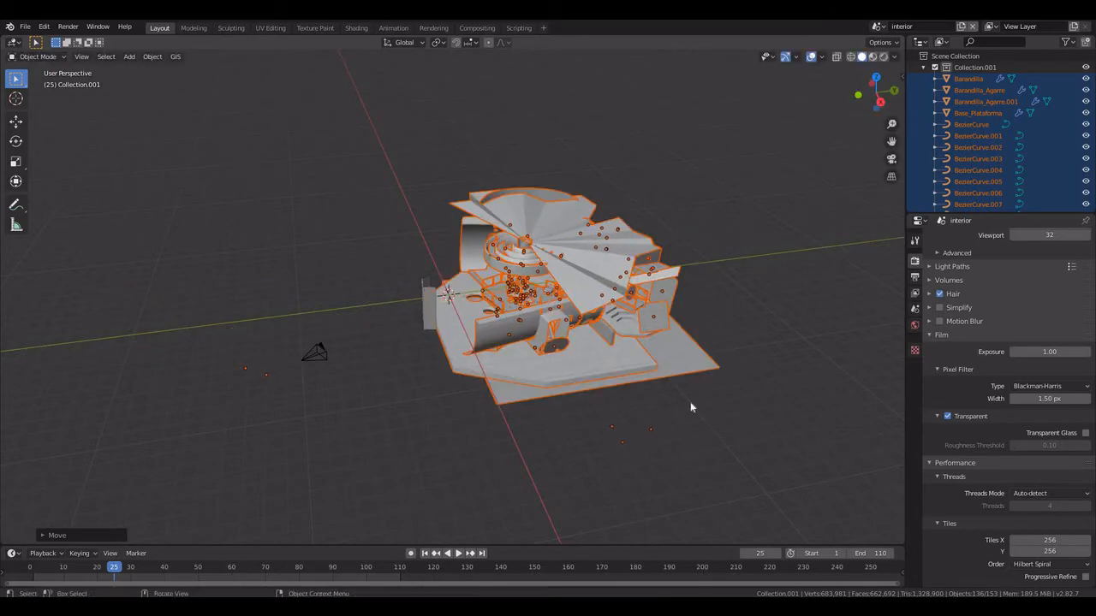
Play and scrub the interior scene's animation through the camera to check the interior's alignment with the opening doors.
key(KP_0)
key(space)
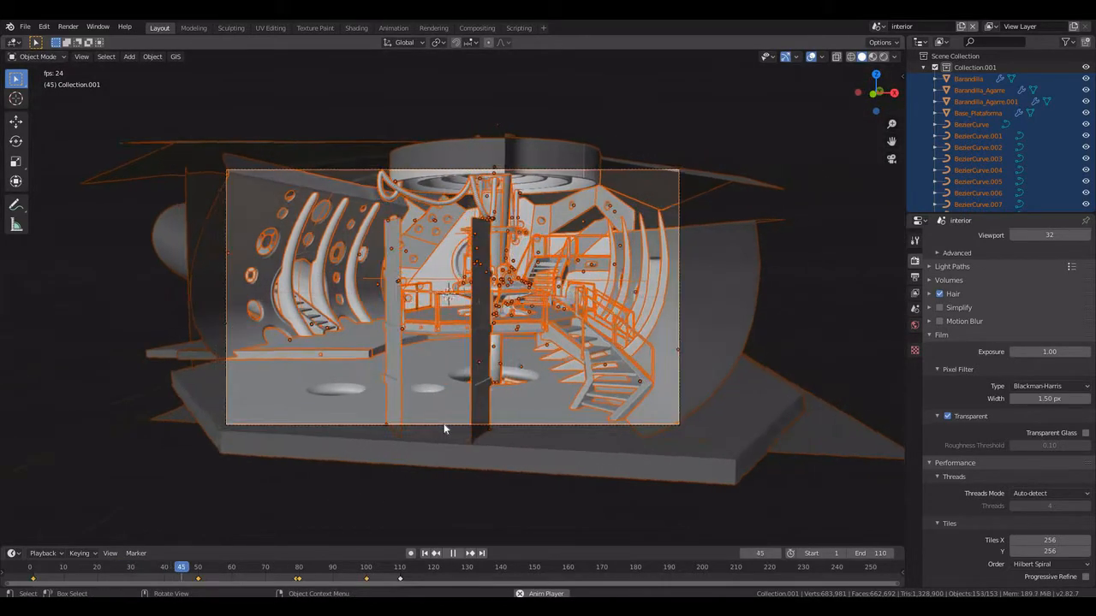
key(alt+a)
key(space)
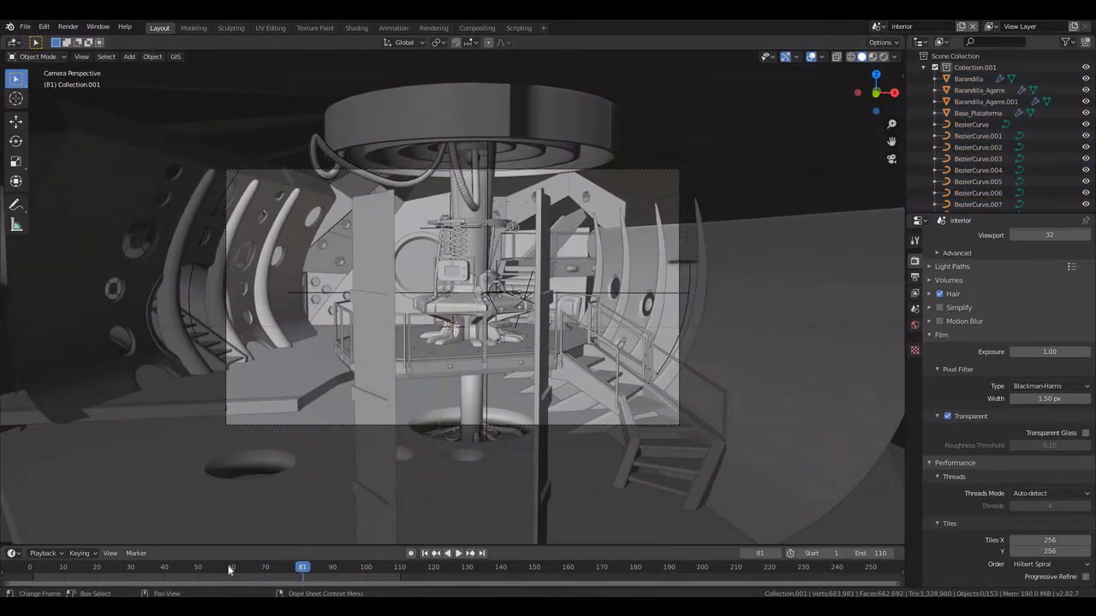
drag(227, 566, 796, 523)
key(space)
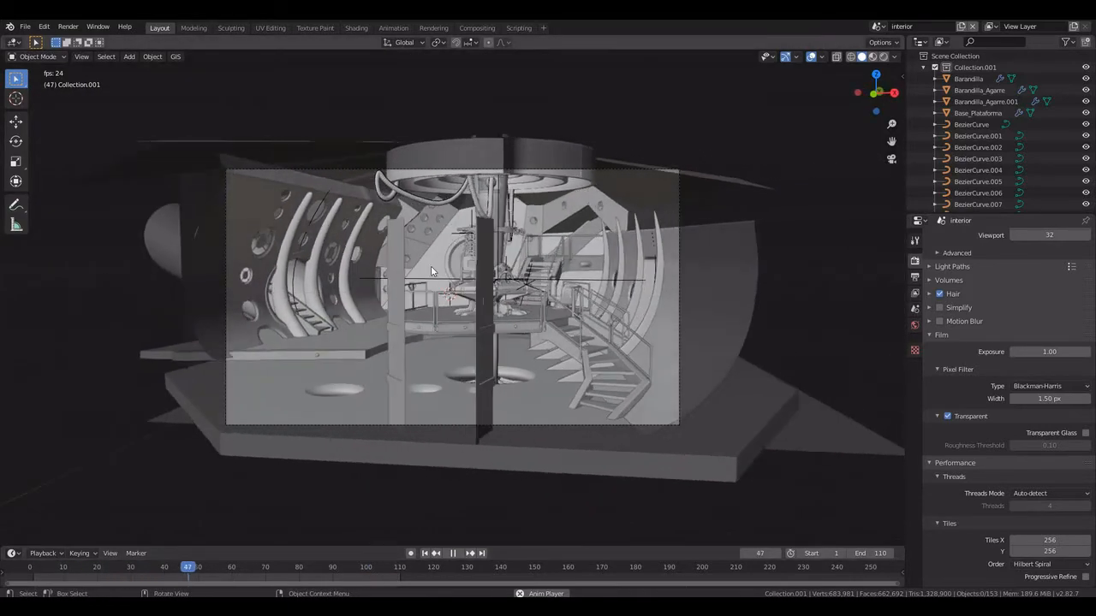
key(space)
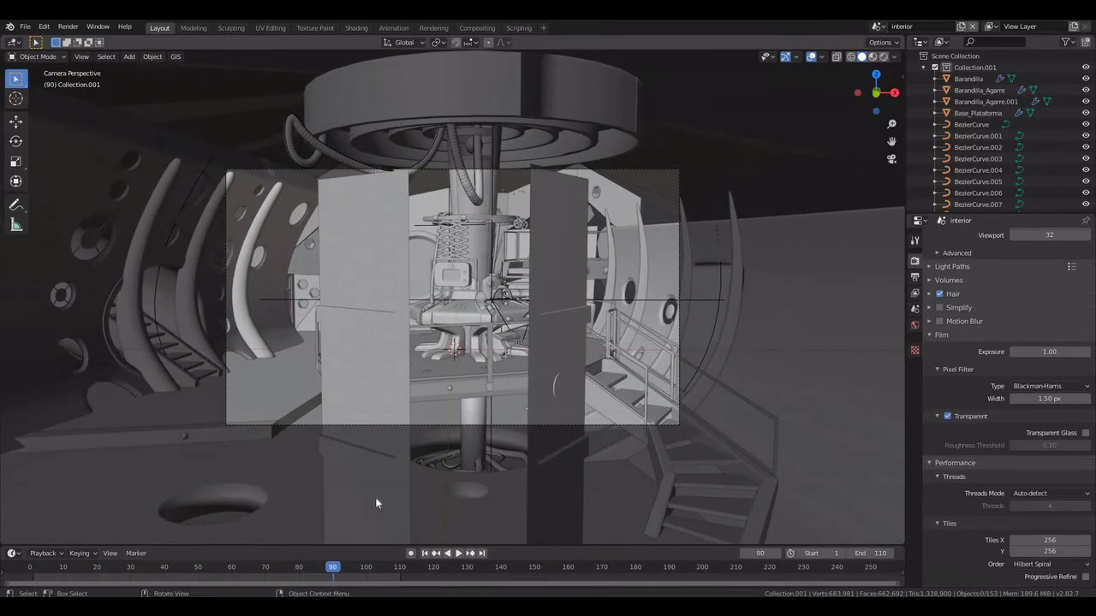
click(291, 568)
drag(291, 569, 289, 569)
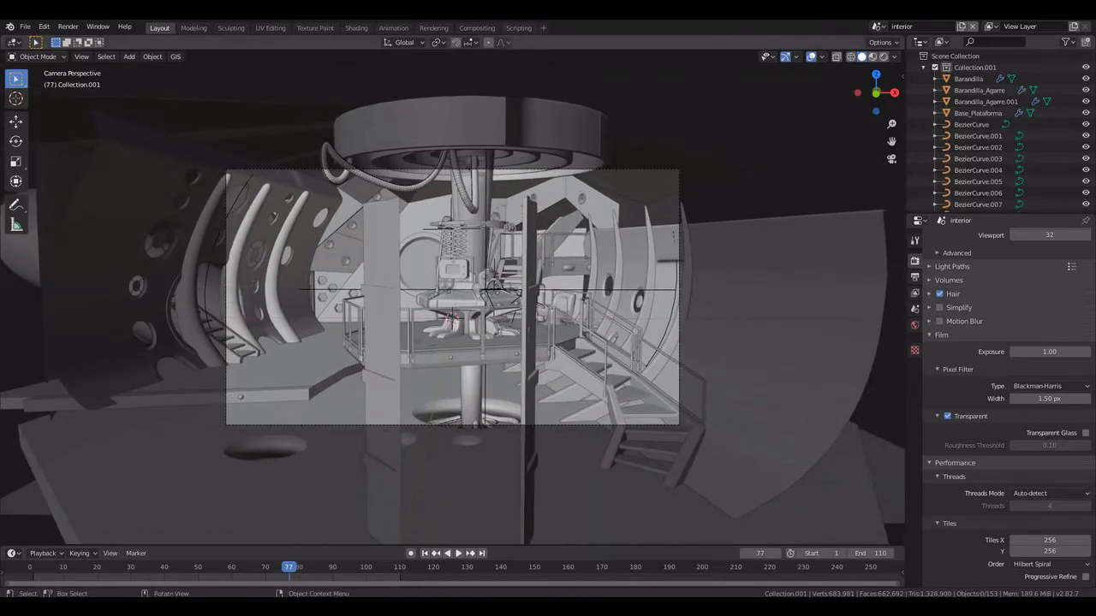
Switch to the main scene and shift all camera keyframes 10 frames forward, onto frames 11, 60 and 110.
click(877, 26)
click(907, 54)
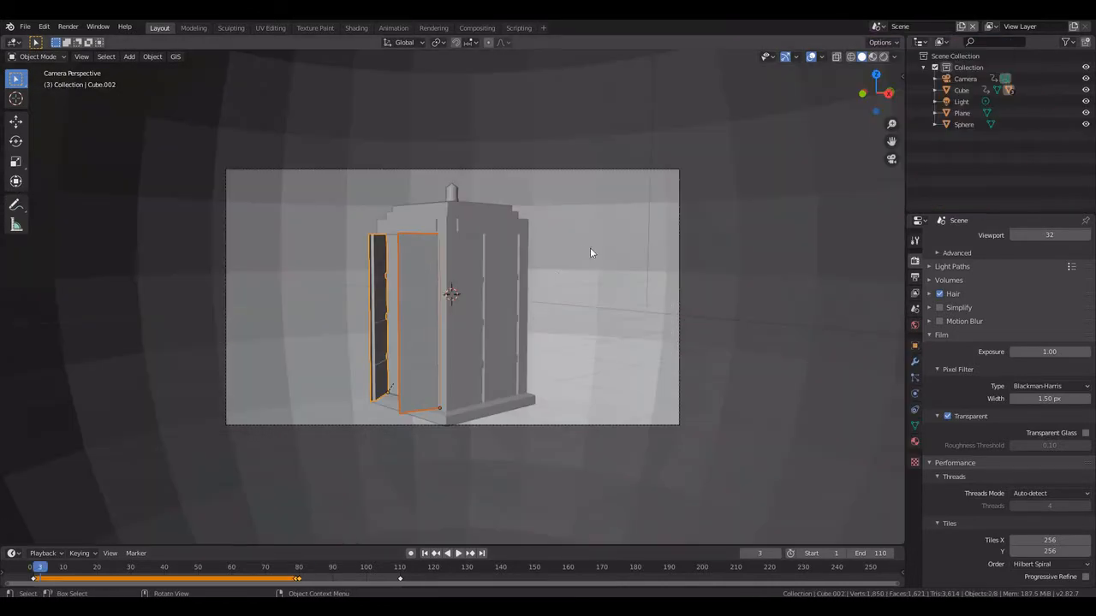
middle_drag(535, 411, 493, 333)
key(KP_0)
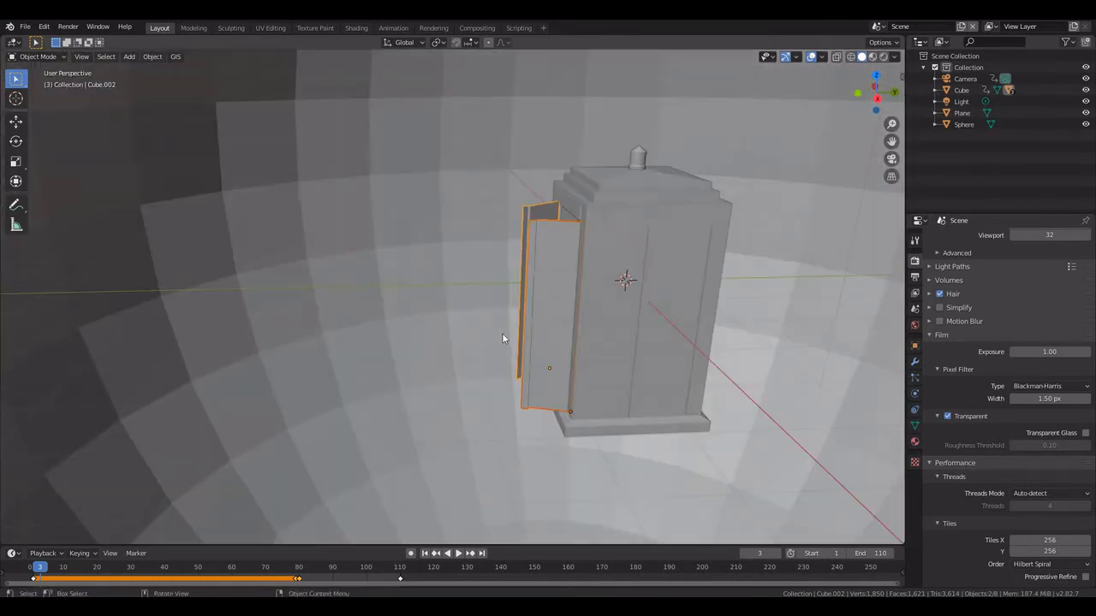
drag(271, 568, 402, 567)
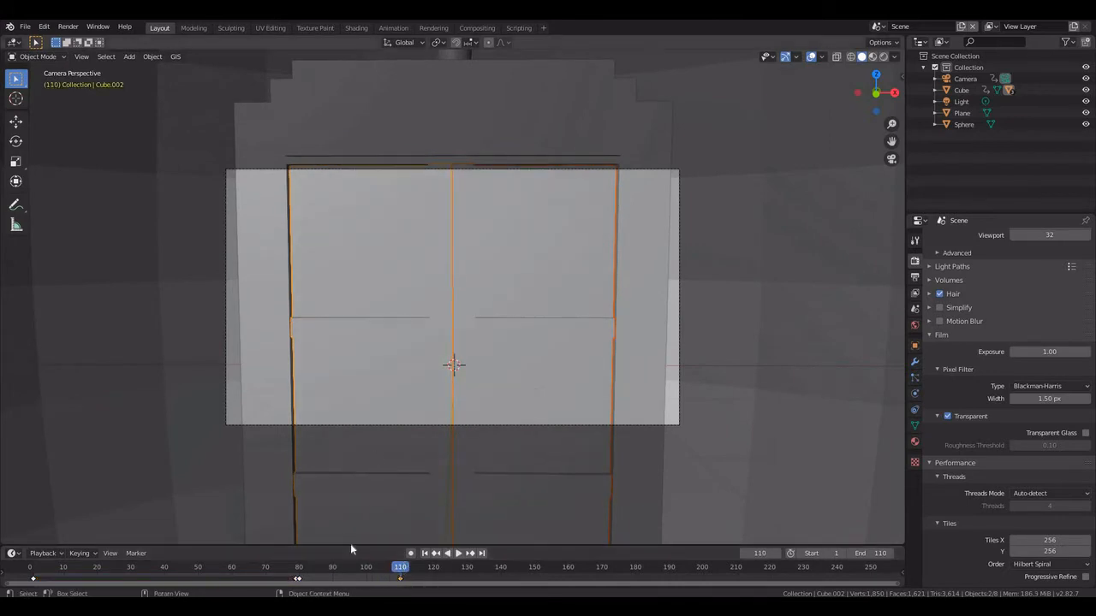
click(503, 175)
click(472, 346)
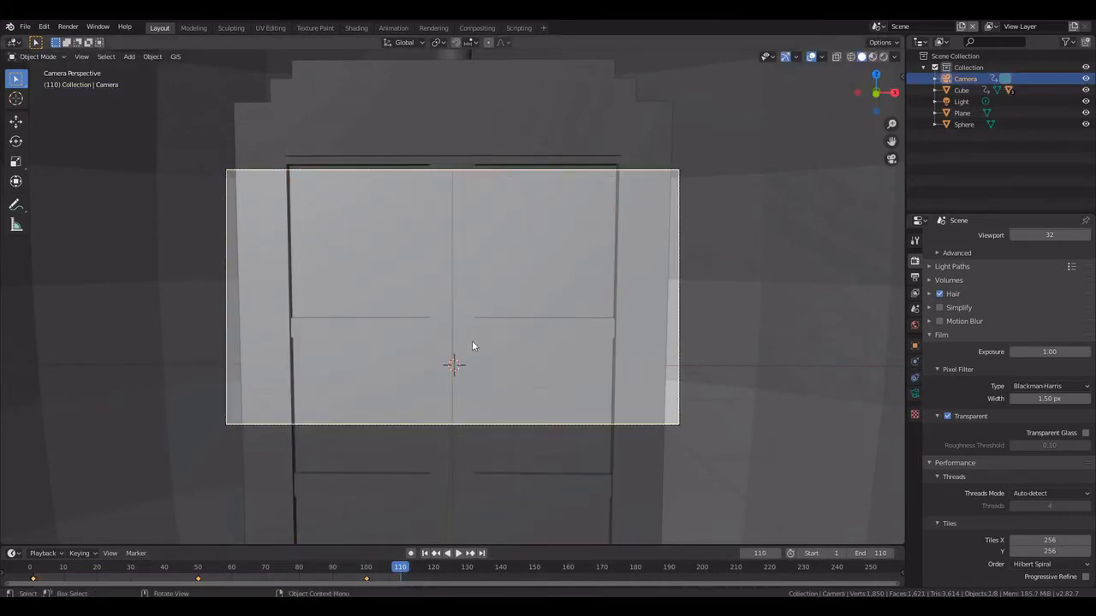
drag(365, 564, 408, 574)
click(367, 569)
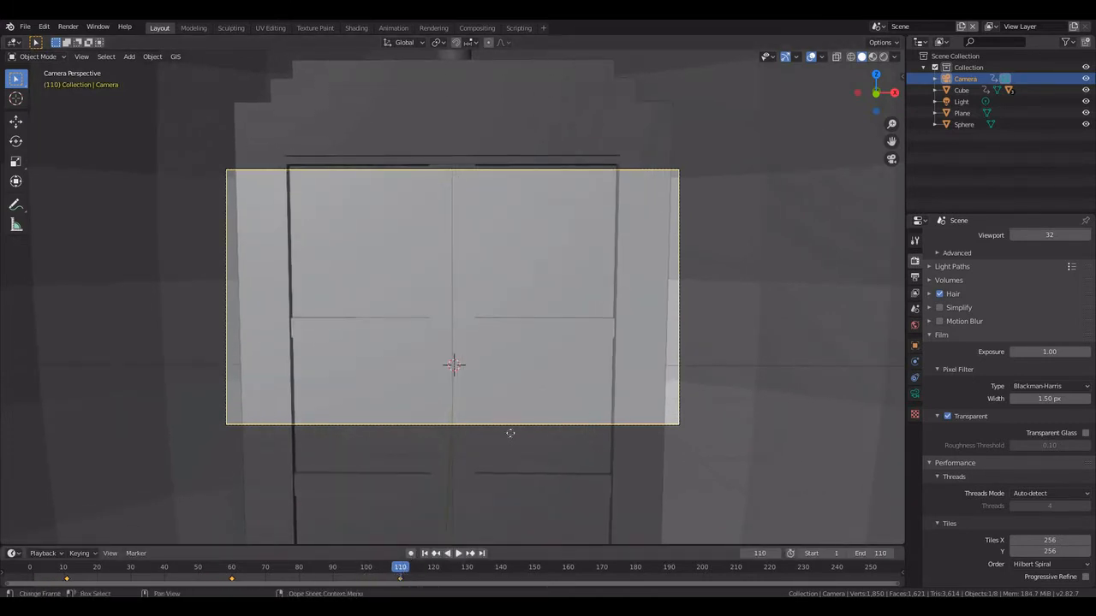
Move the camera closer to the doors along the Y axis at frame 110 and keyframe its location and rotation.
key(g)
key(y)
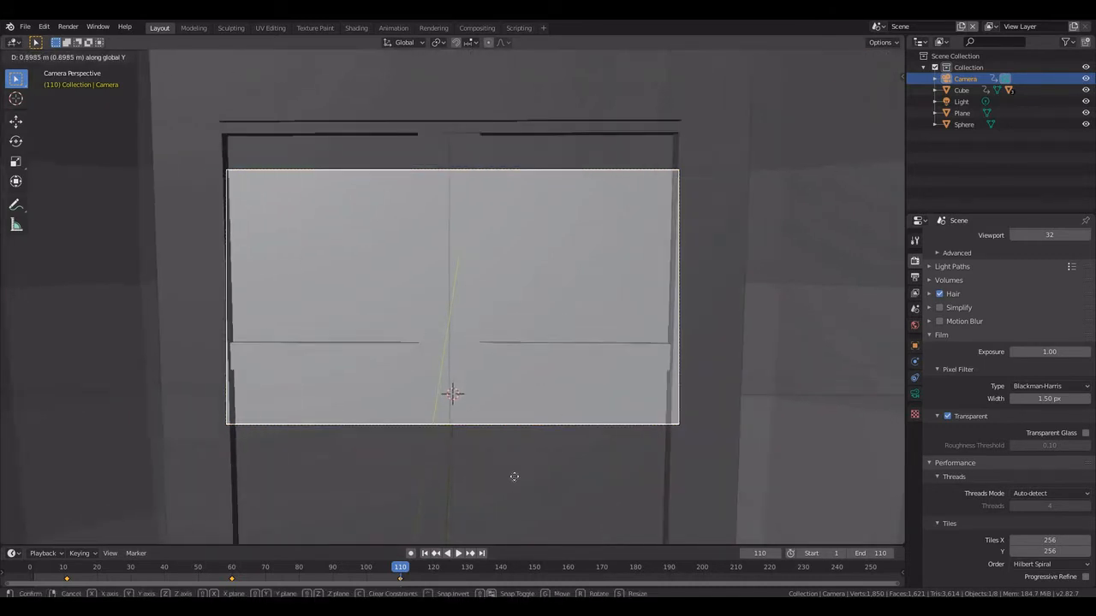
click(517, 460)
key(i)
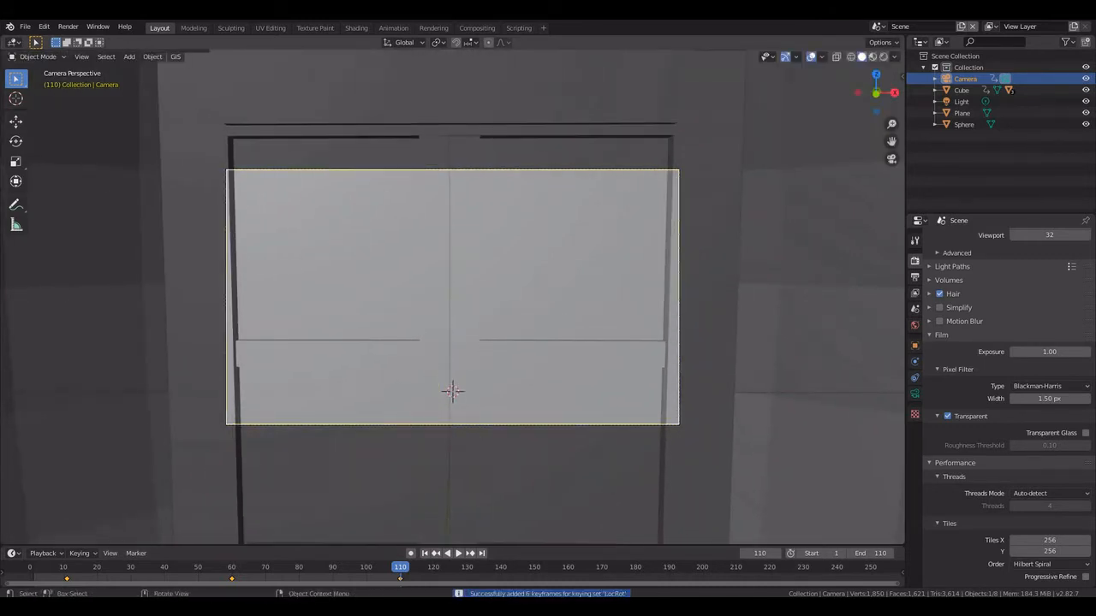
Copy the main scene's camera and paste it into the interior scene in place of the old camera.
click(876, 25)
middle_drag(637, 152, 618, 162)
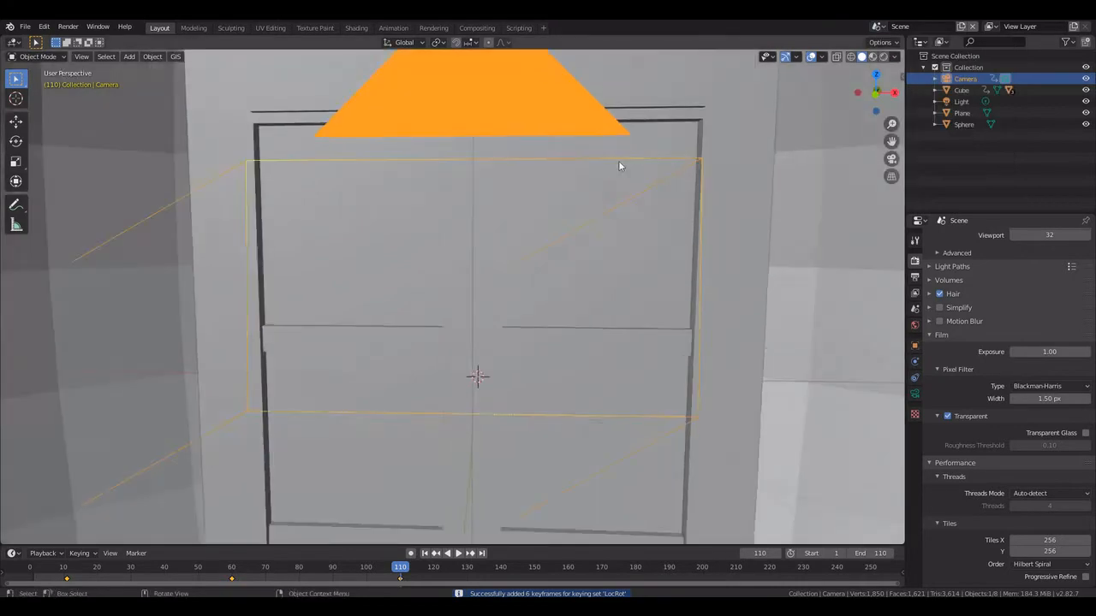
scroll(559, 240, down, 2)
click(876, 26)
click(897, 43)
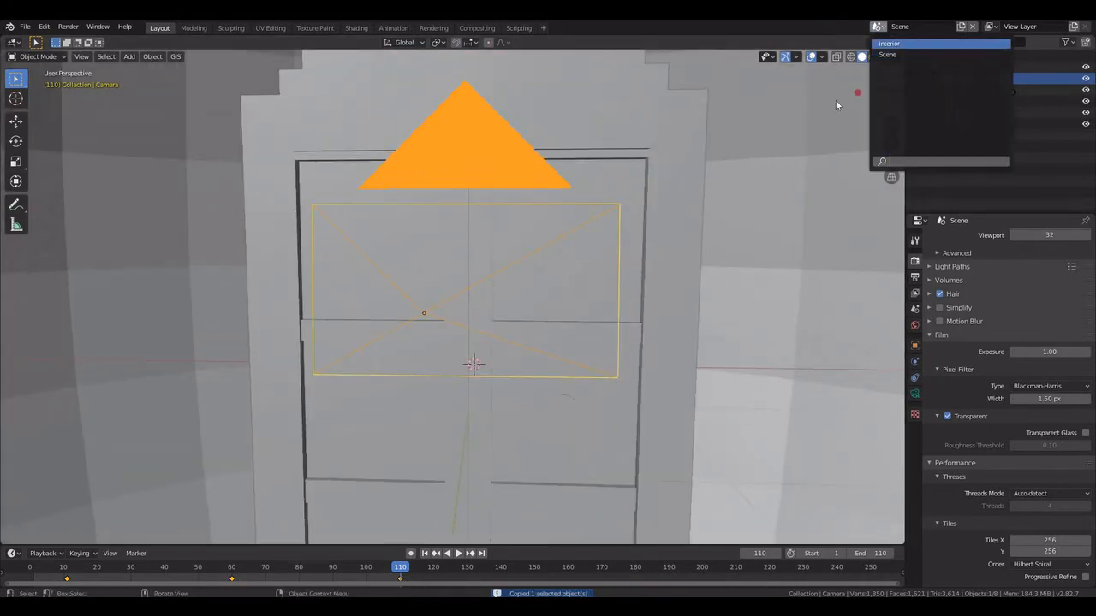
middle_drag(541, 288, 491, 282)
scroll(486, 287, down, 5)
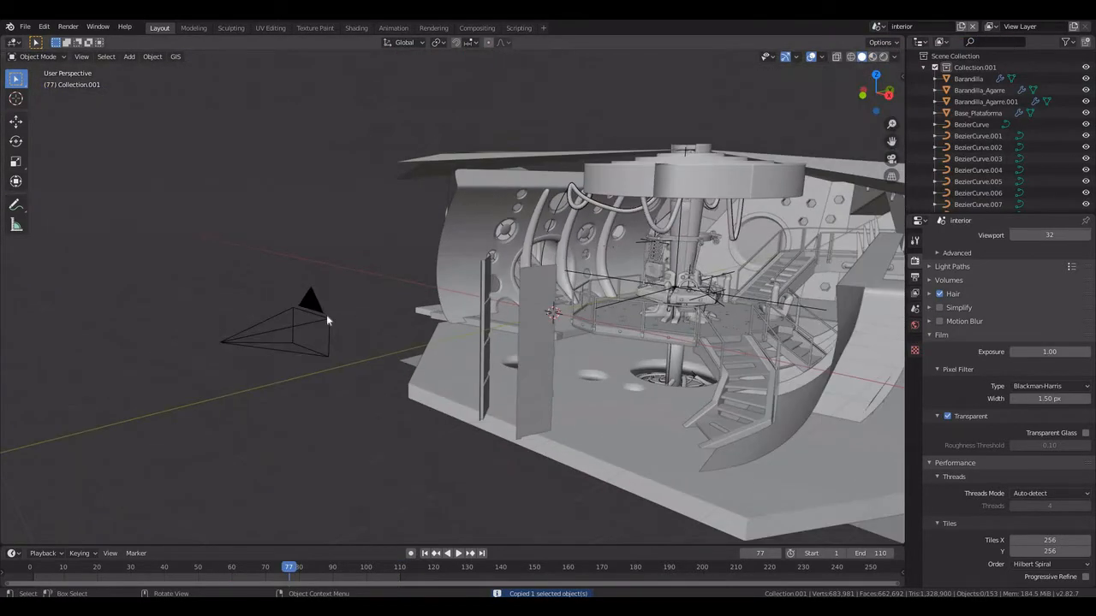
click(326, 314)
key(x)
click(327, 313)
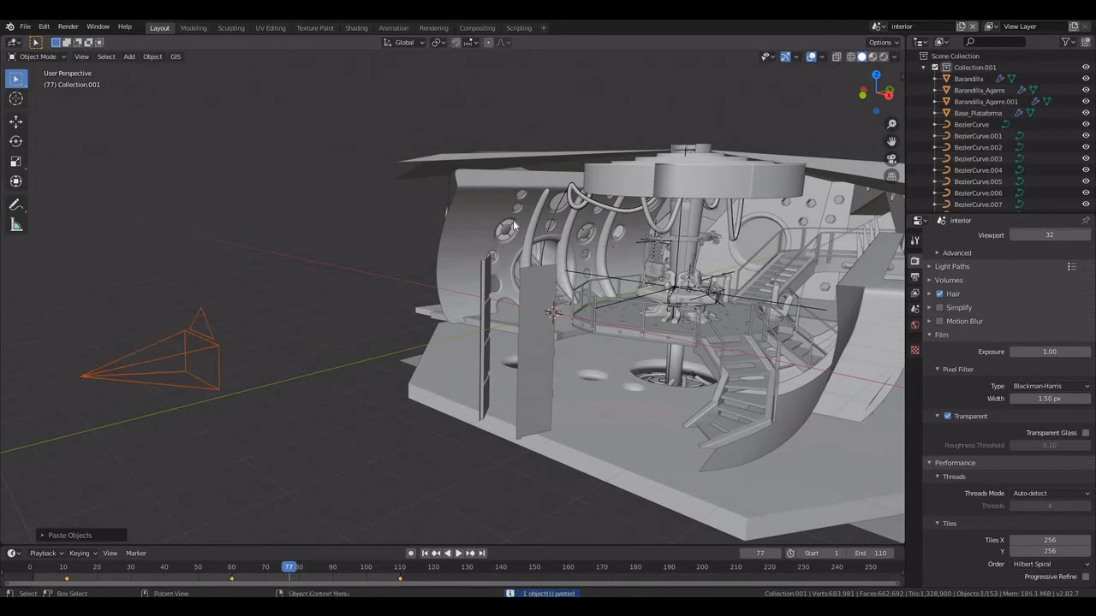
Make the pasted camera the interior scene's active camera and play the animation through it.
key(ctrl+KP_0)
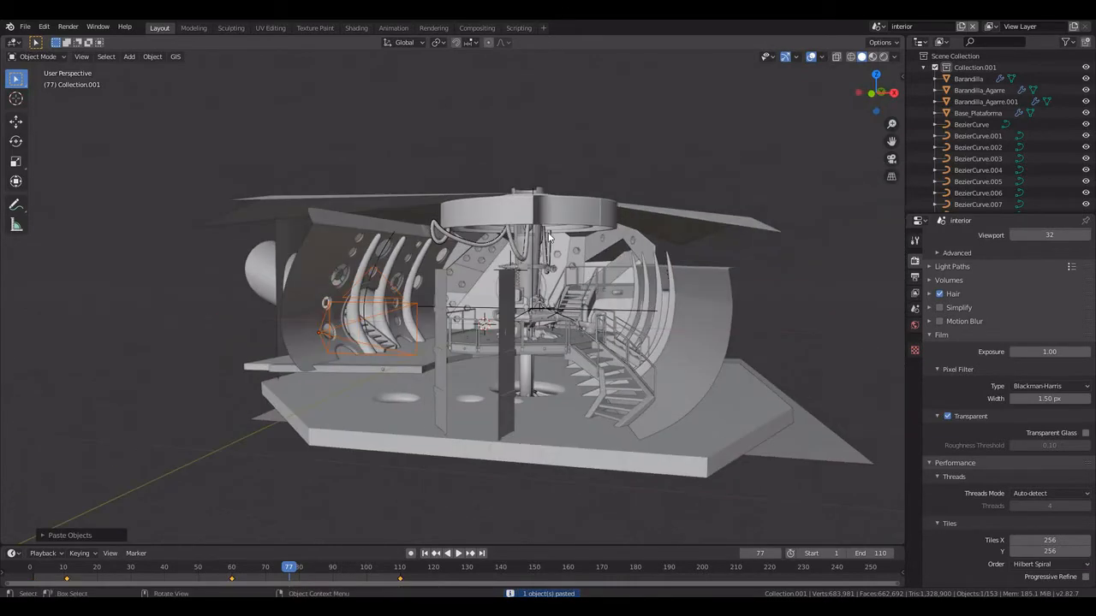
key(space)
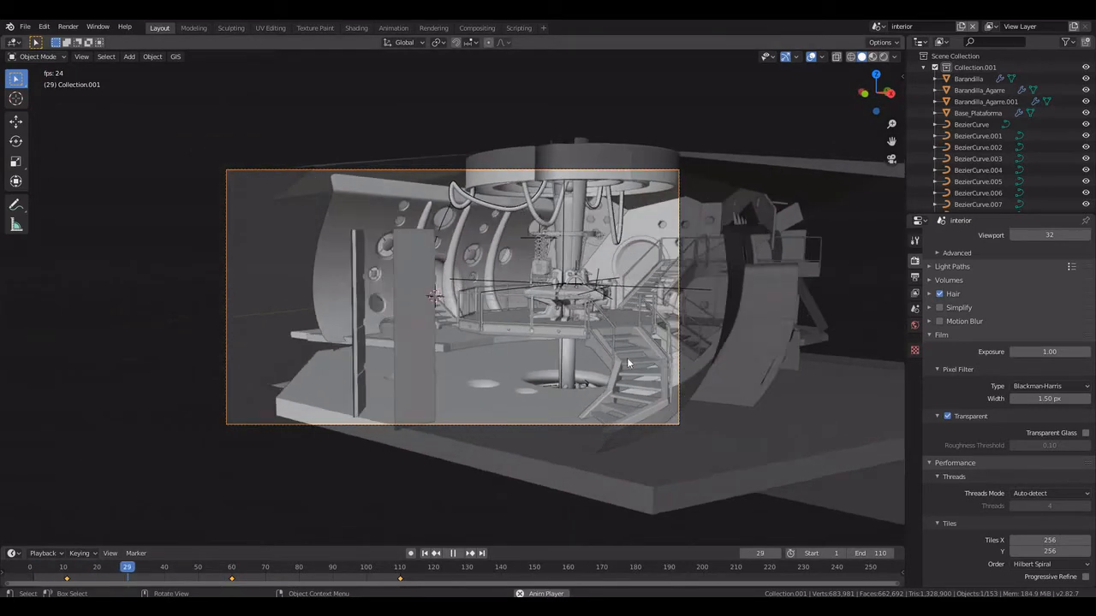
key(a)
key(alt+a)
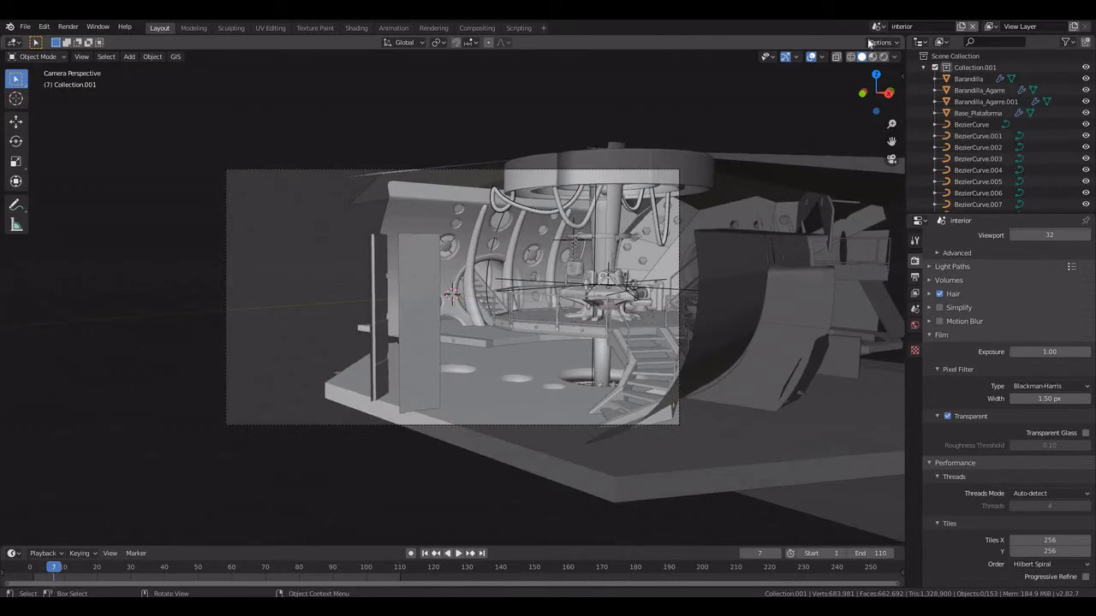
key(KP_0)
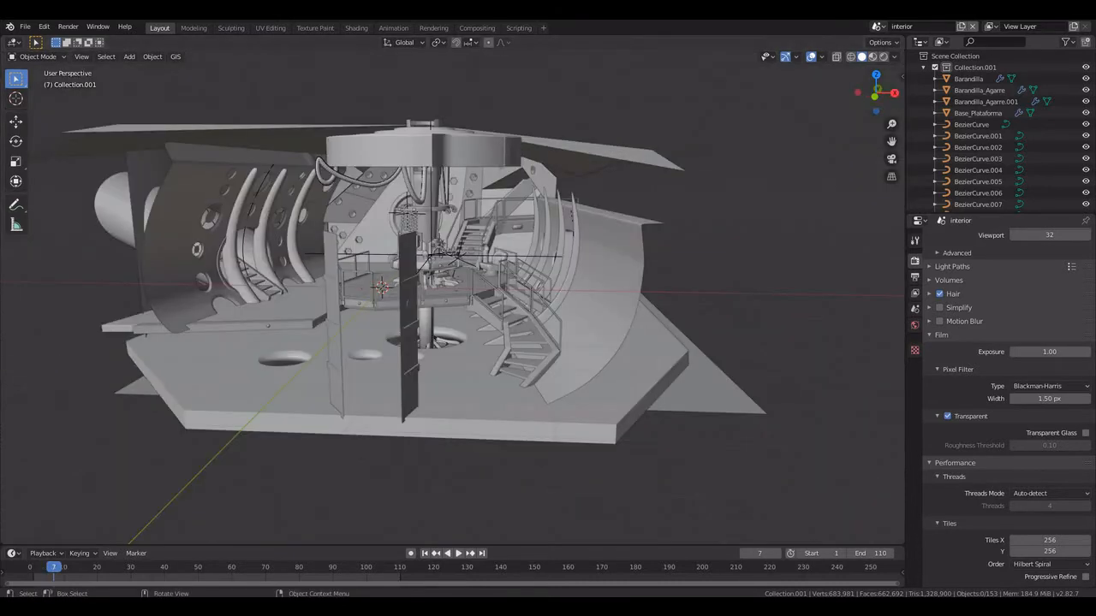
Return to the main scene's camera view and enable nodes in the Compositing workspace.
click(879, 26)
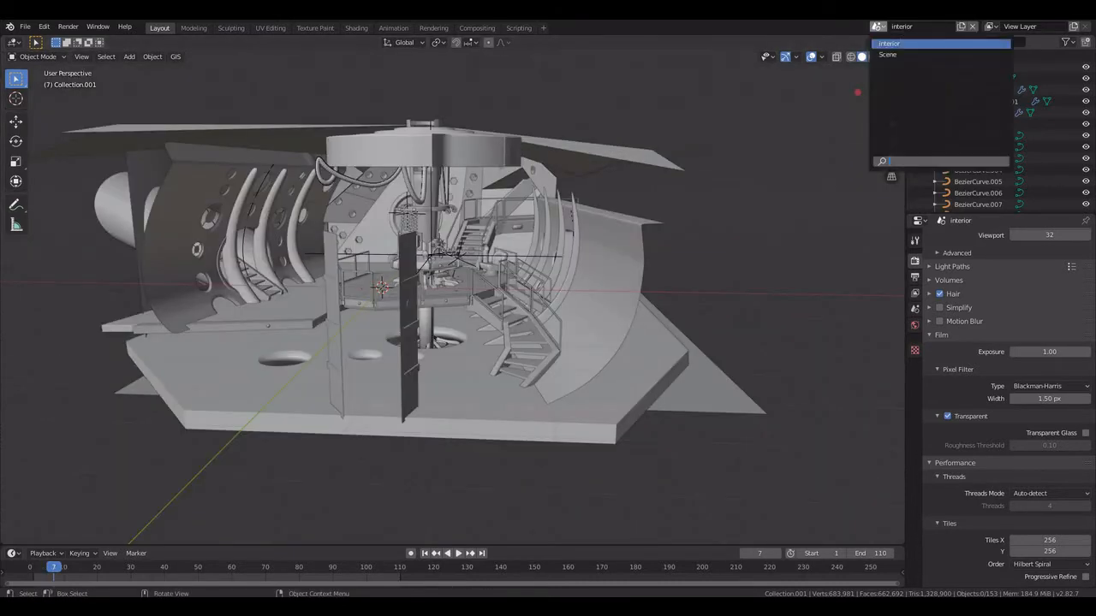
click(877, 27)
click(881, 58)
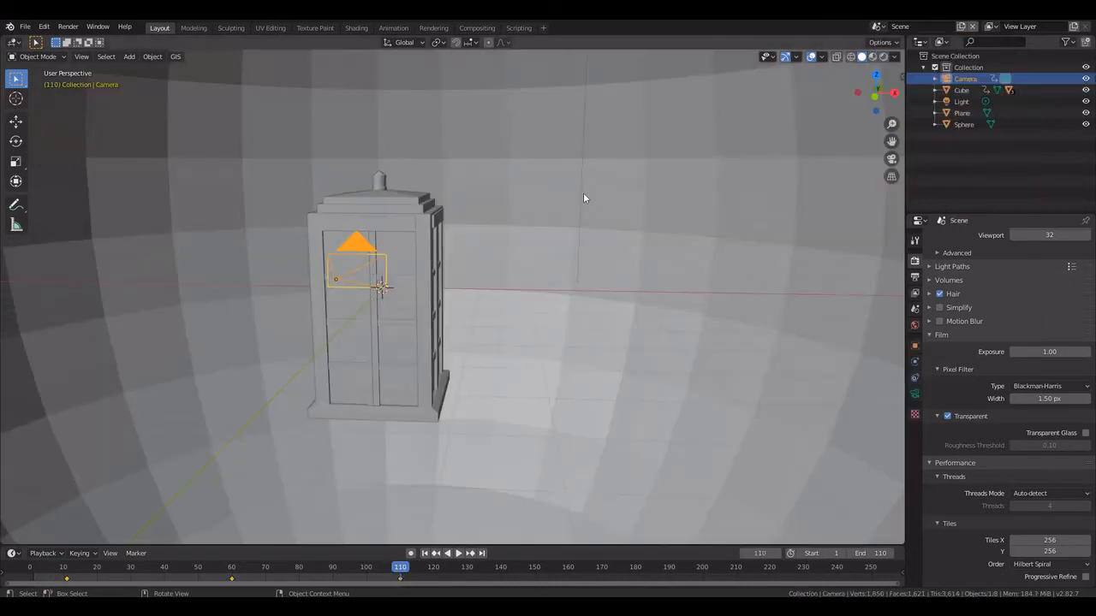
key(KP_0)
click(462, 29)
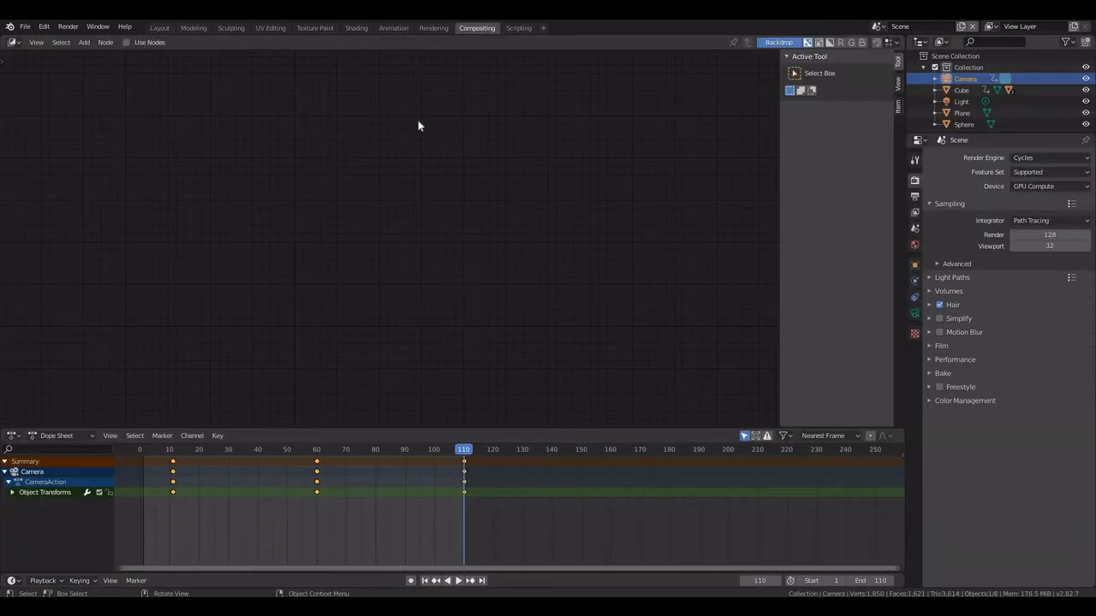
click(127, 42)
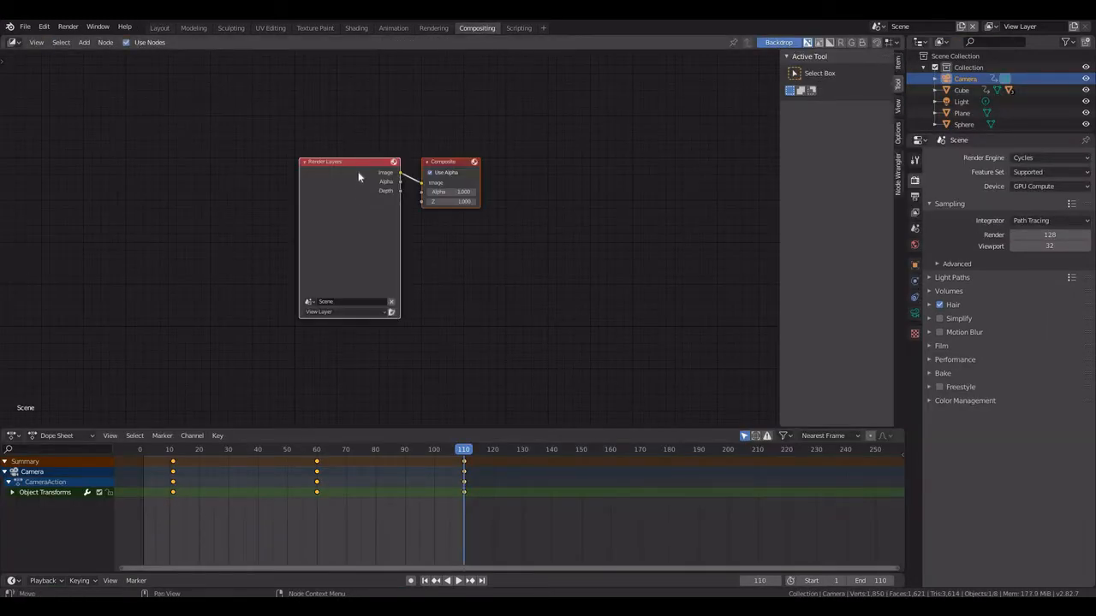
Duplicate the Render Layers node below the original and set the copy's scene to interior.
scroll(358, 171, down, 5)
click(351, 194)
scroll(393, 200, up, 2)
key(shift+d)
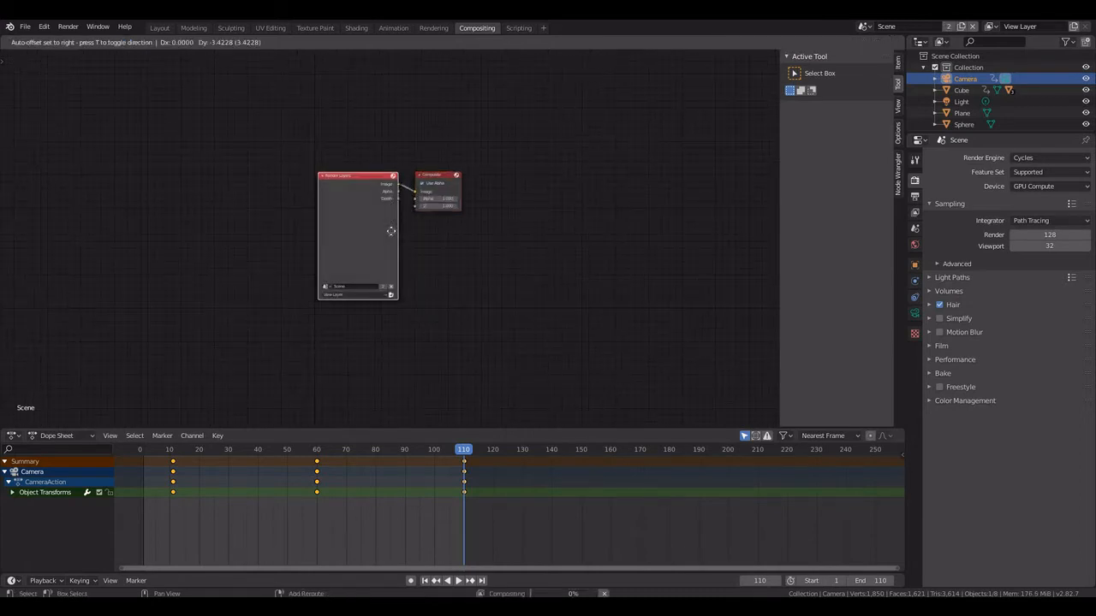
click(405, 371)
middle_drag(402, 332, 435, 187)
scroll(377, 265, up, 5)
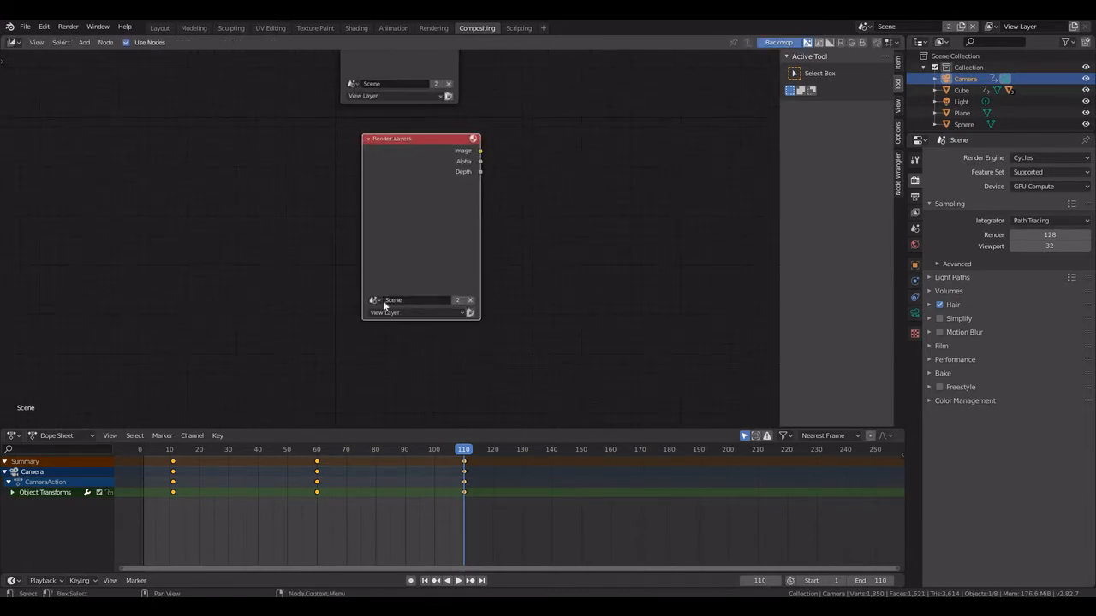
click(379, 300)
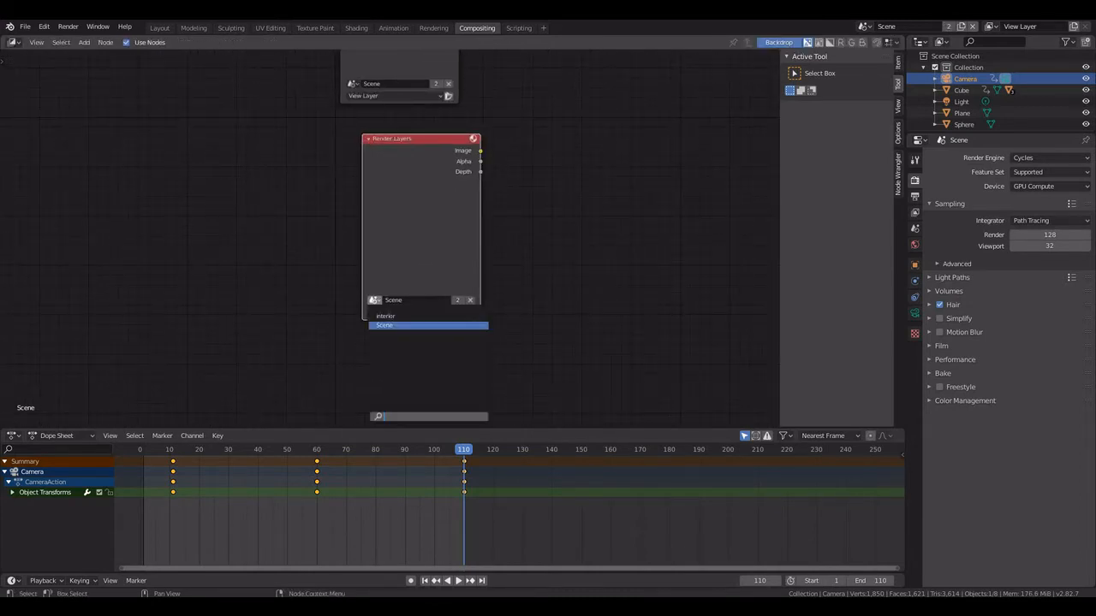
click(391, 317)
Add an Alpha Over node before the Composite node, with Scene in its first image input and interior in its second.
scroll(417, 152, down, 3)
key(shift+a)
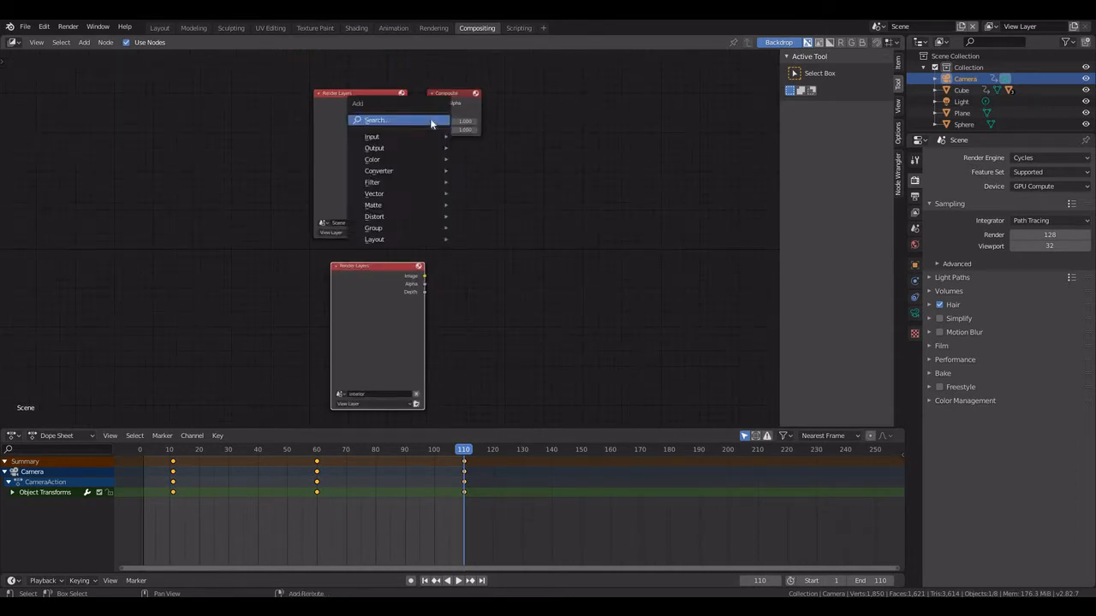
click(431, 122)
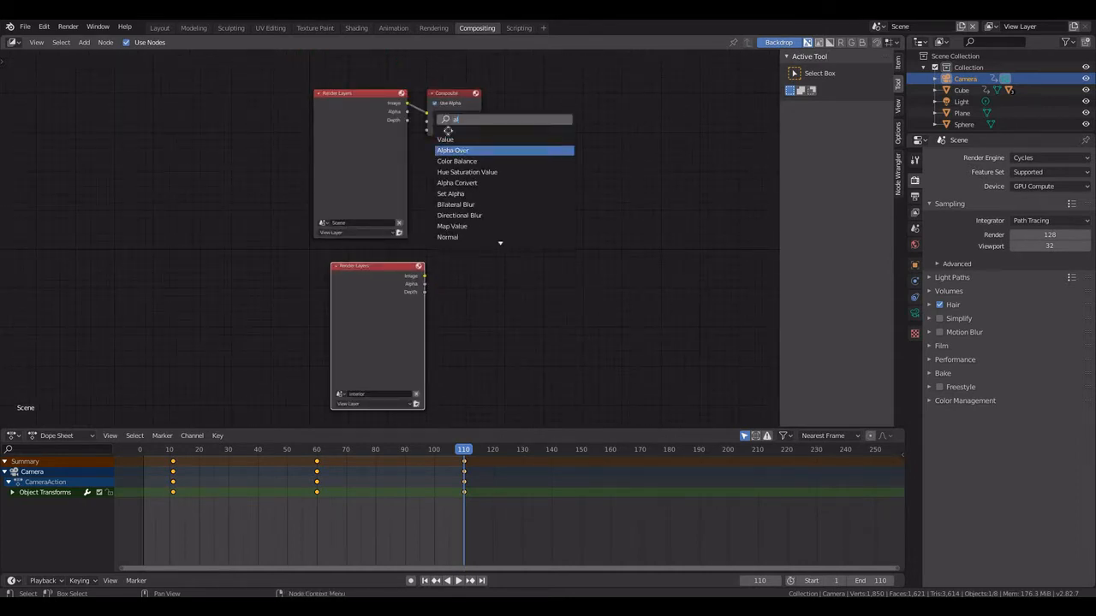
text(al)
key(Return)
click(462, 184)
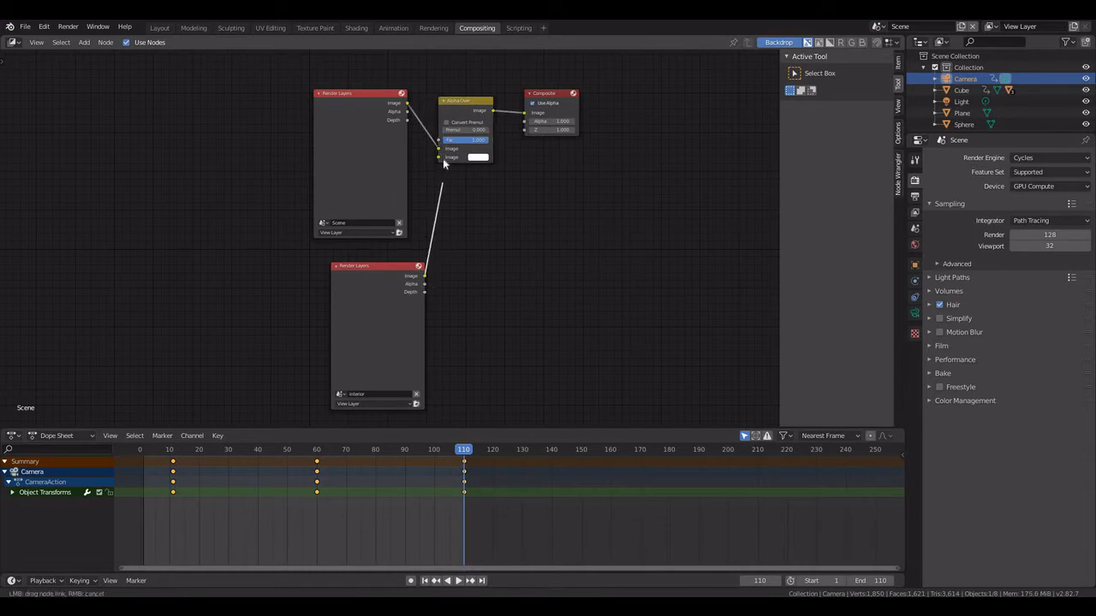
drag(465, 110, 487, 163)
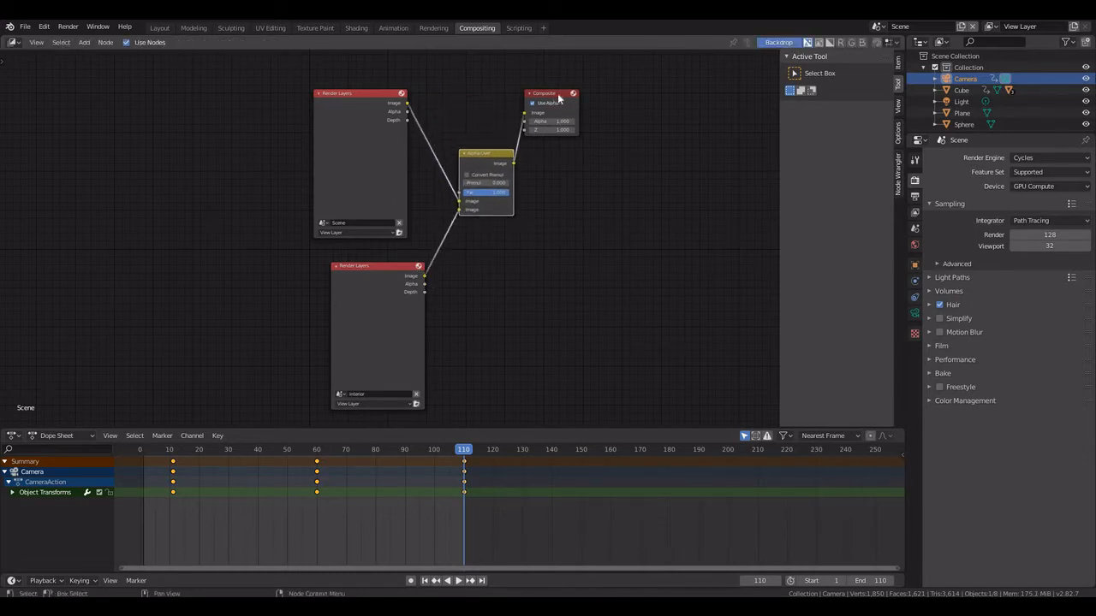
Move the Composite node aside, add a Viewer node below it and connect the Alpha Over image output to it.
drag(557, 98, 608, 147)
click(597, 157)
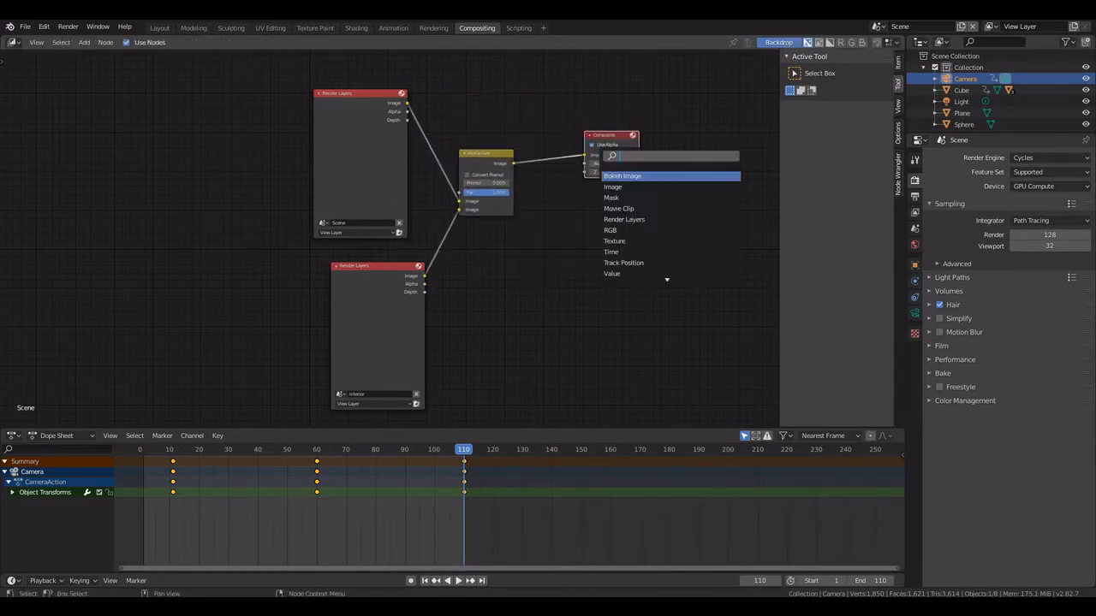
text(vi)
key(Return)
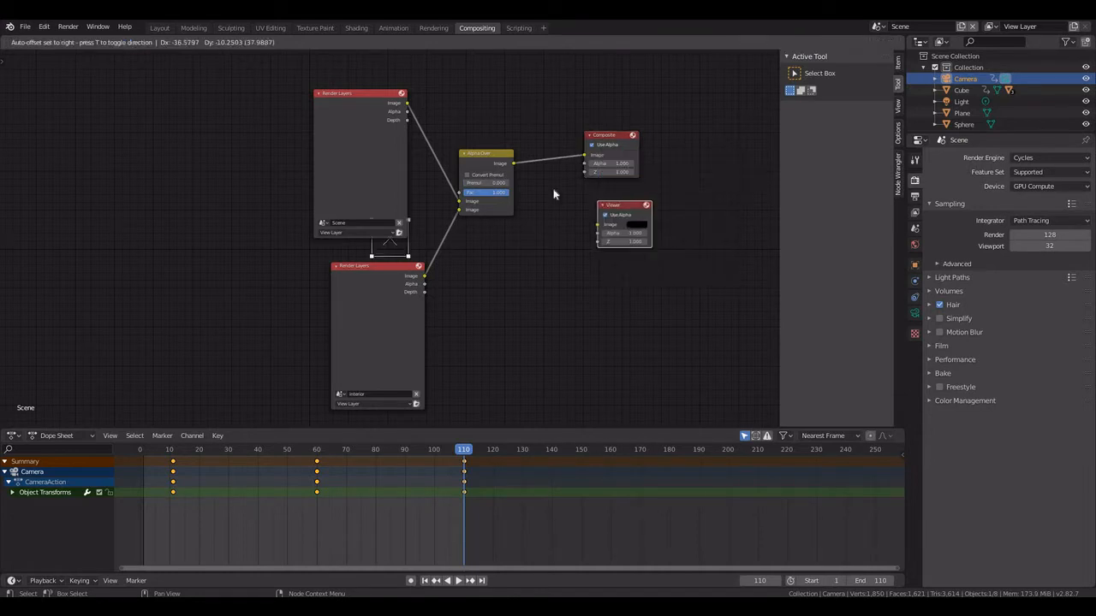
click(555, 190)
drag(604, 227, 597, 225)
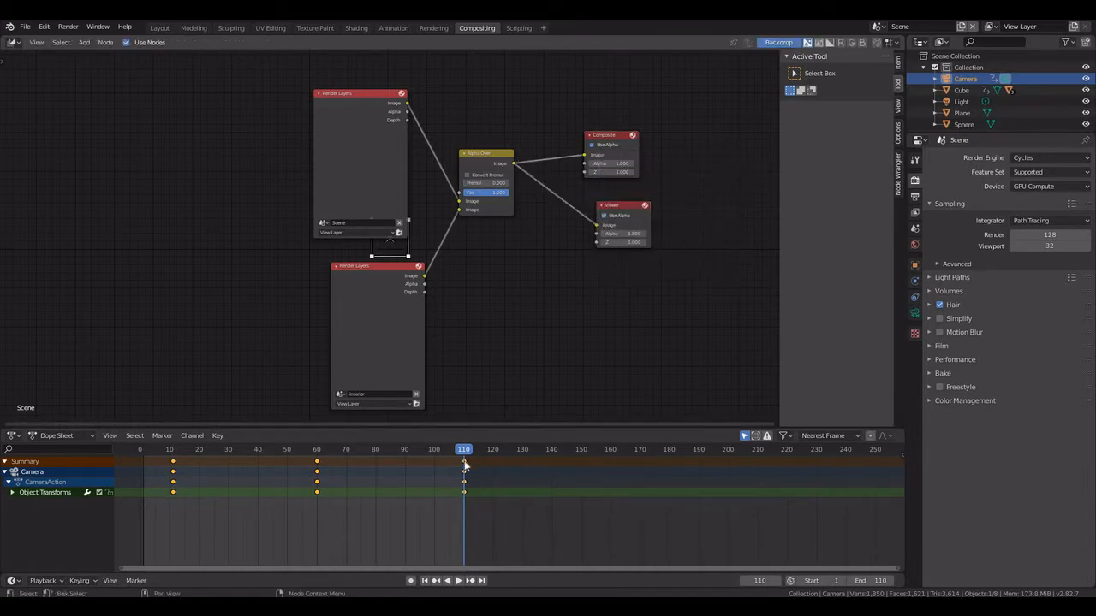
Set the current frame to 71 and render the image through the compositing nodes.
key(ctrl+shift+space)
click(349, 456)
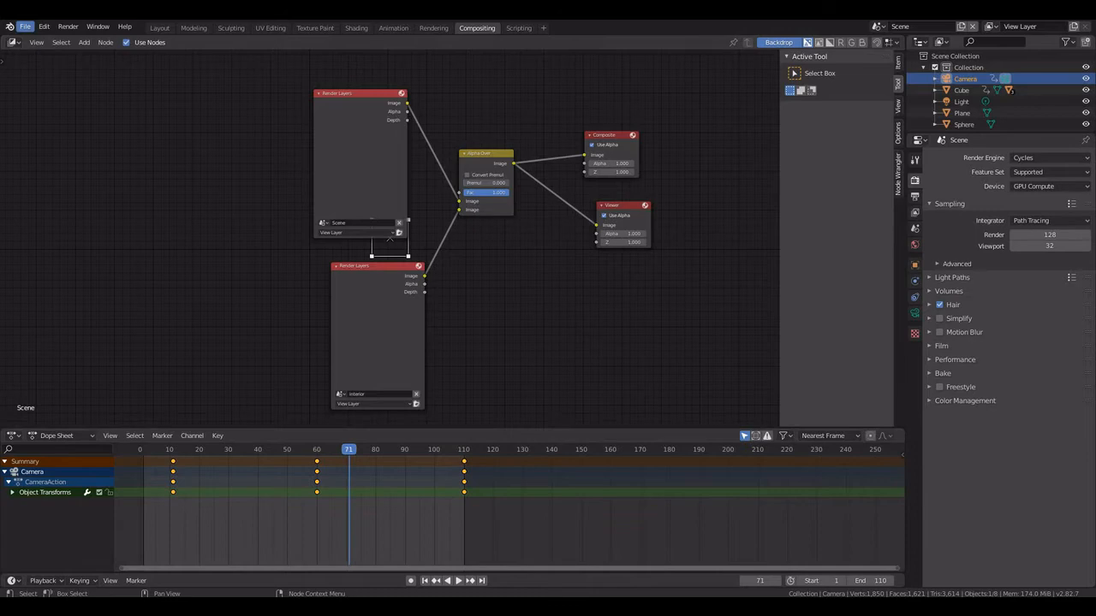
click(68, 30)
key(F12)
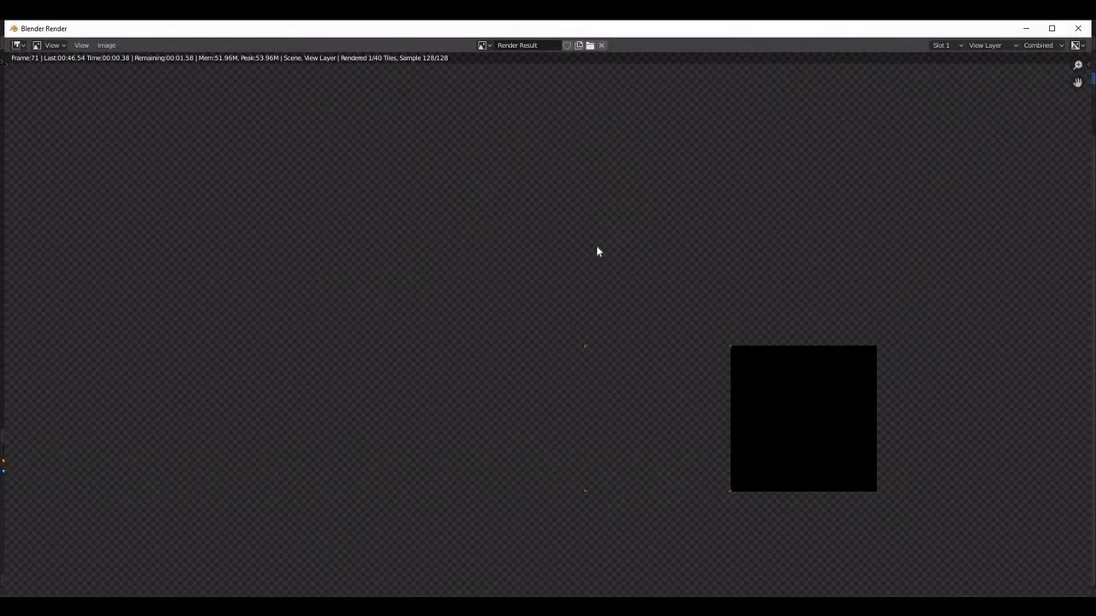
scroll(580, 207, down, 2)
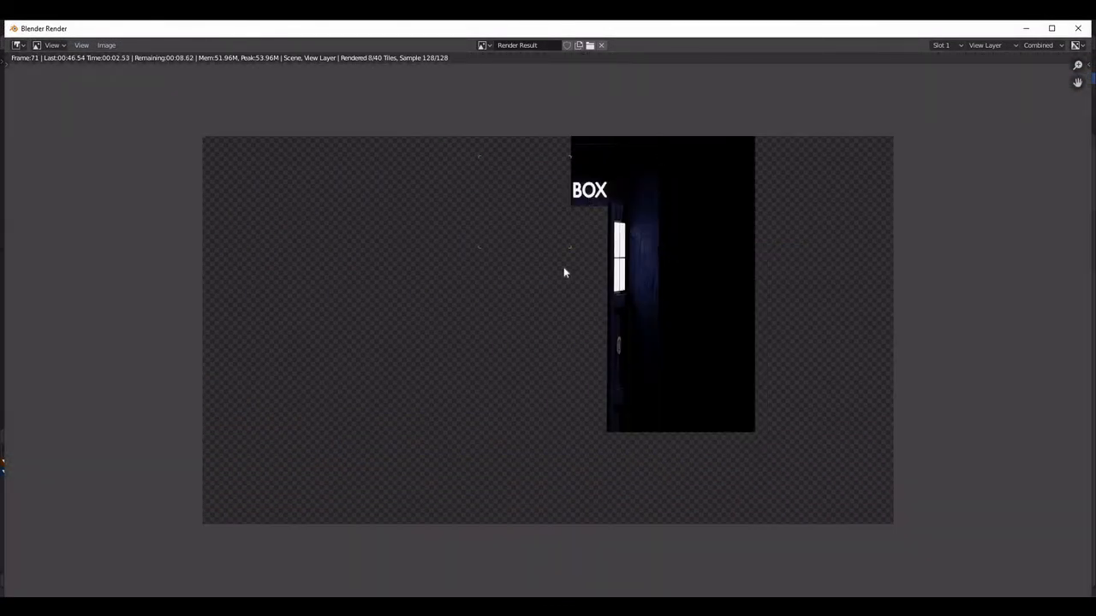
scroll(525, 213, up, 4)
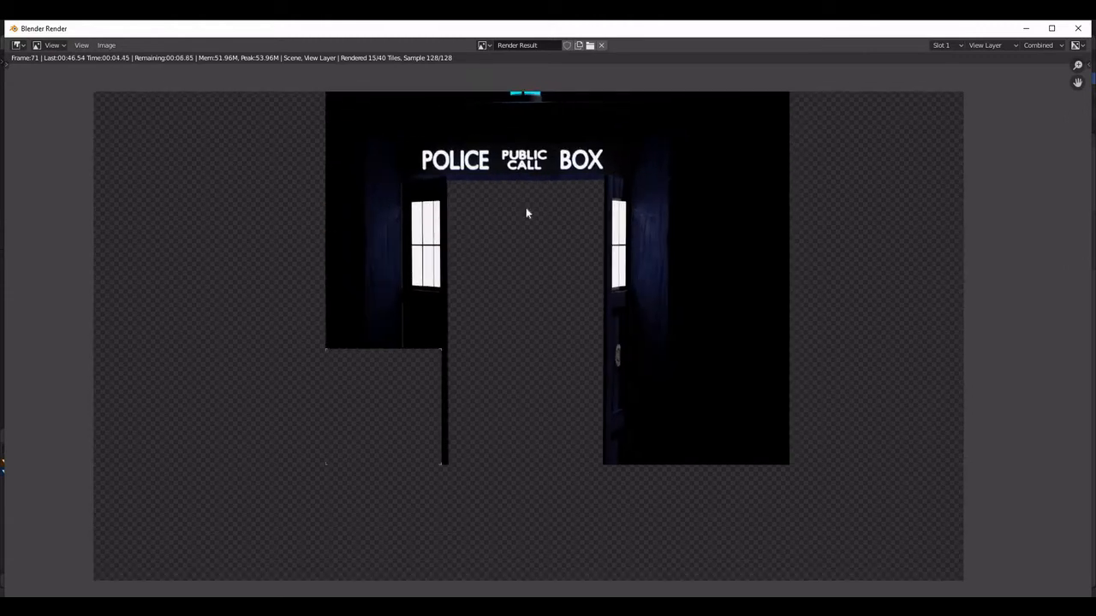
scroll(528, 325, down, 3)
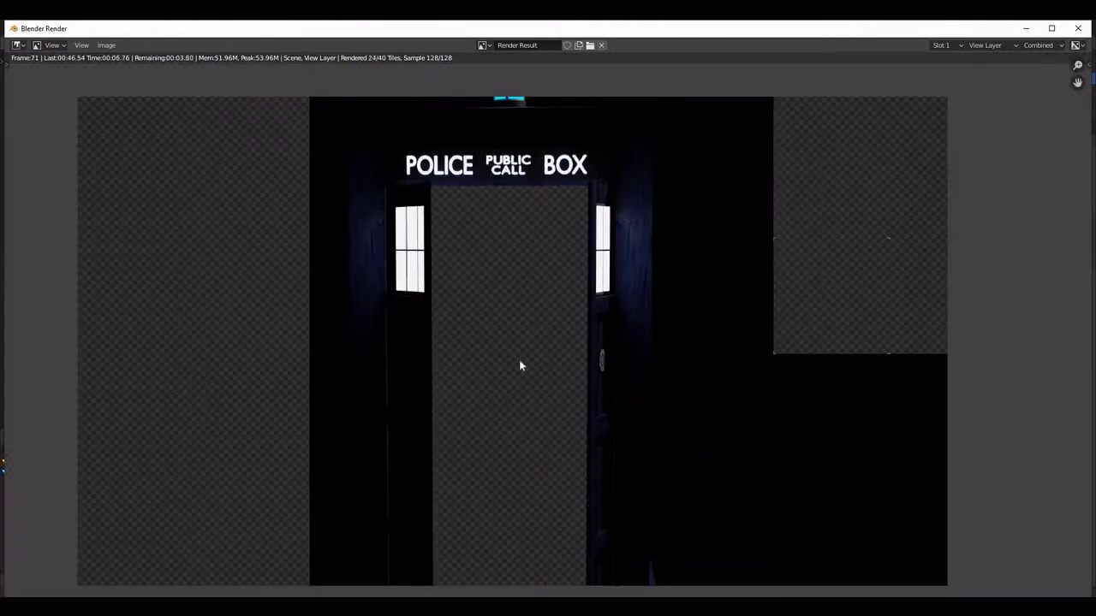
scroll(514, 363, down, 3)
scroll(517, 362, up, 1)
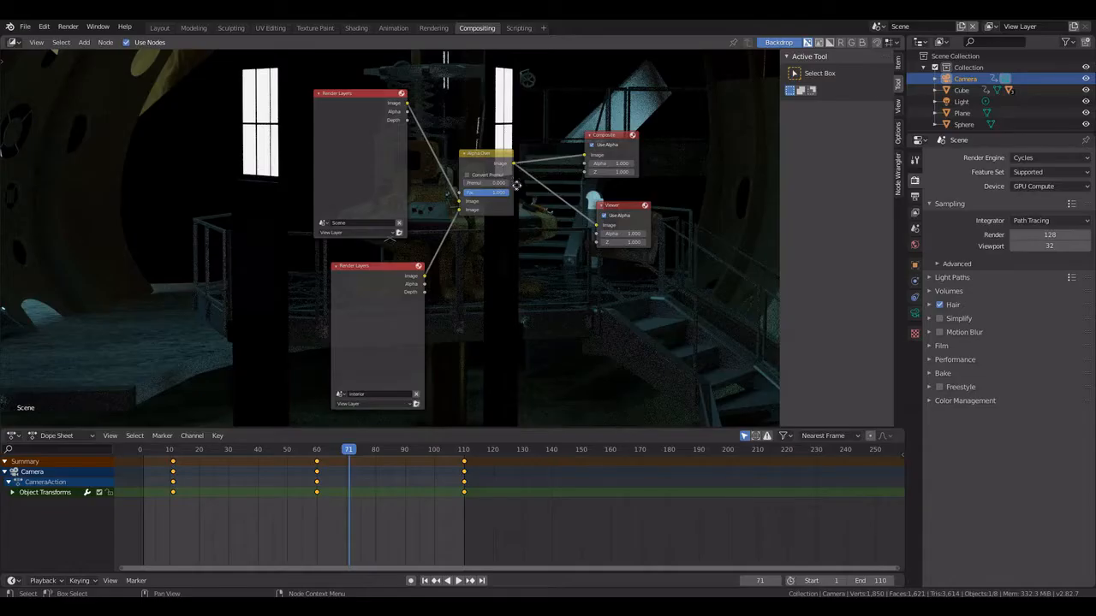
Swap the Alpha Over inputs so interior feeds the first image input and Scene the second.
scroll(513, 242, up, 2)
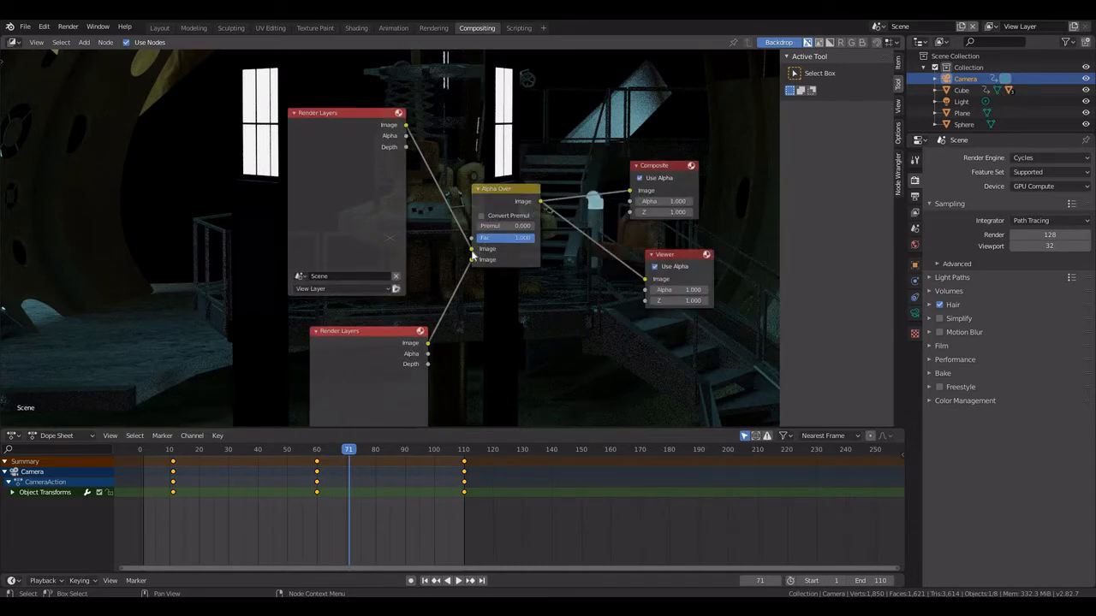
drag(472, 262, 472, 260)
middle_drag(609, 282, 566, 433)
scroll(496, 299, down, 5)
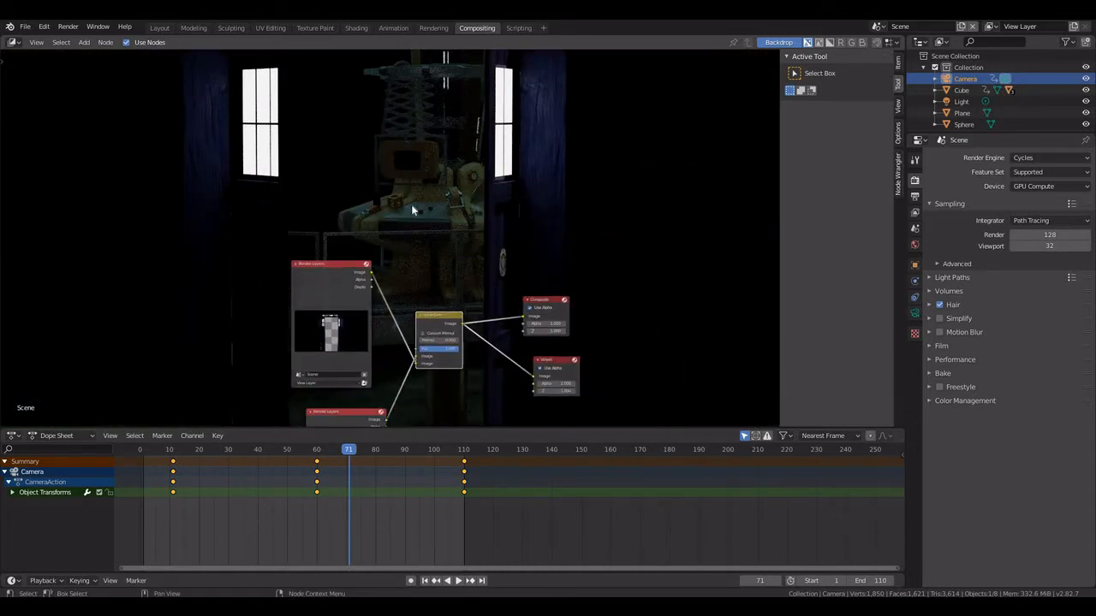
View the composited render result to examine the interior showing through the police box doorway.
click(46, 26)
mouse_move(67, 26)
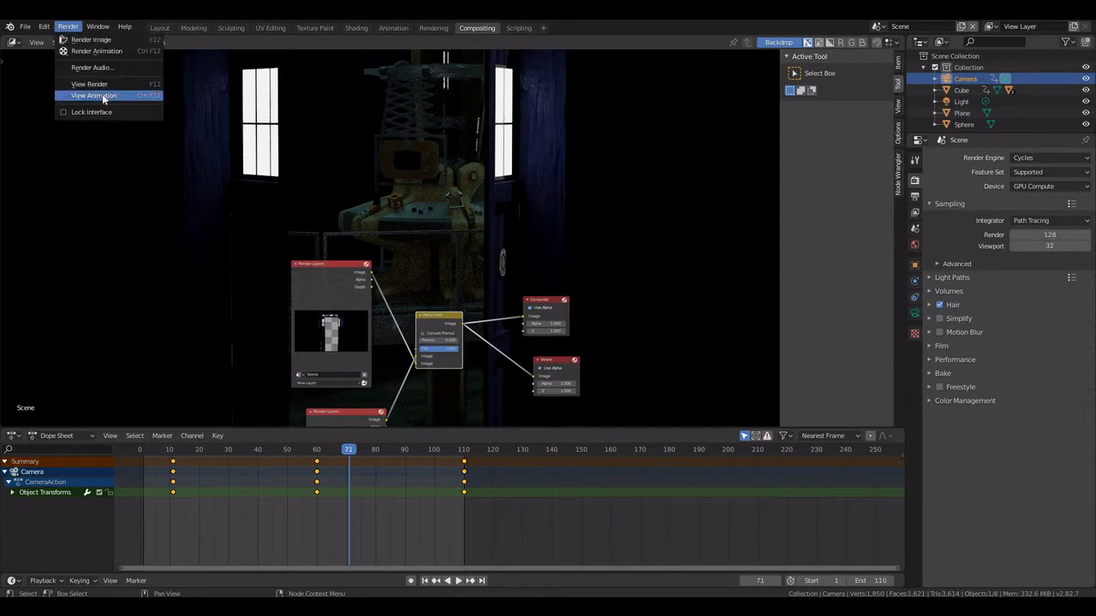
click(103, 98)
key(Escape)
click(68, 26)
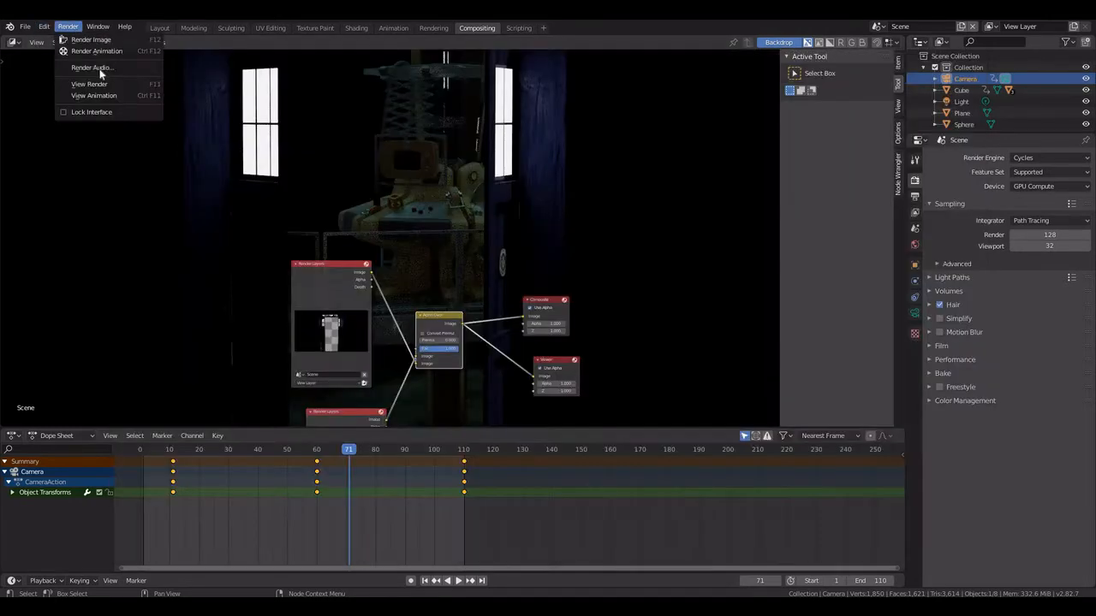
click(96, 70)
click(825, 134)
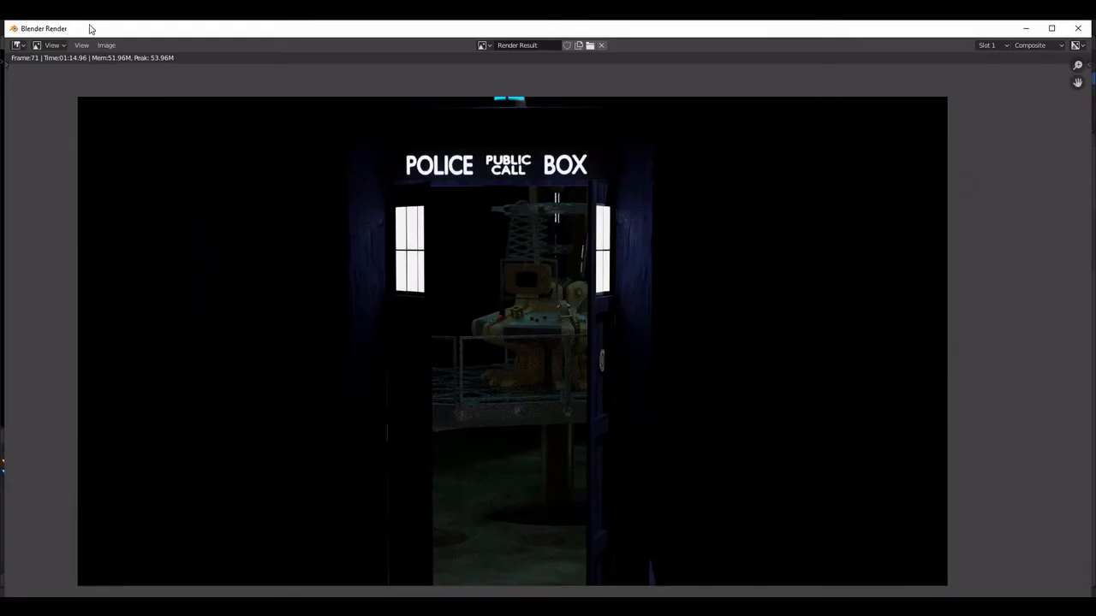
key(Escape)
click(68, 27)
click(90, 84)
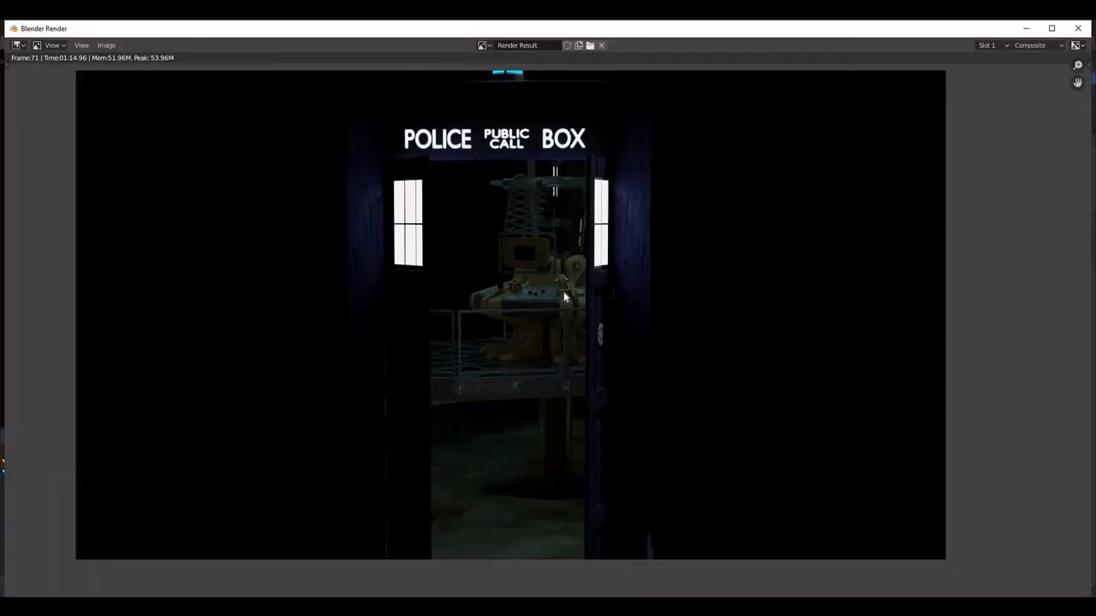
key(Escape)
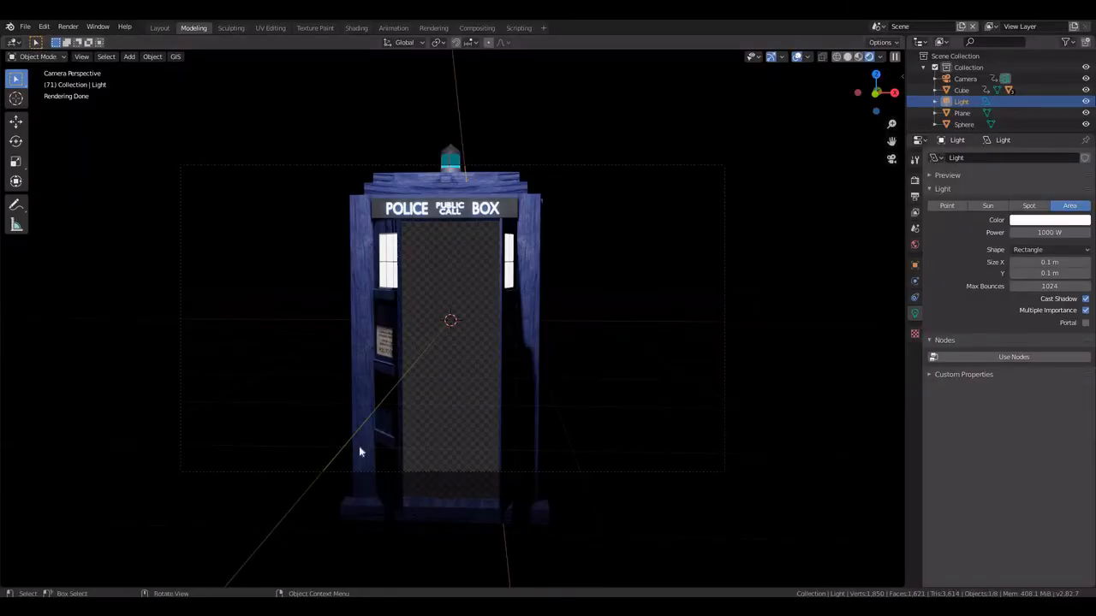
Insert a Denoise node between each Render Layers node and the Alpha Over node in the Compositing workspace.
click(476, 28)
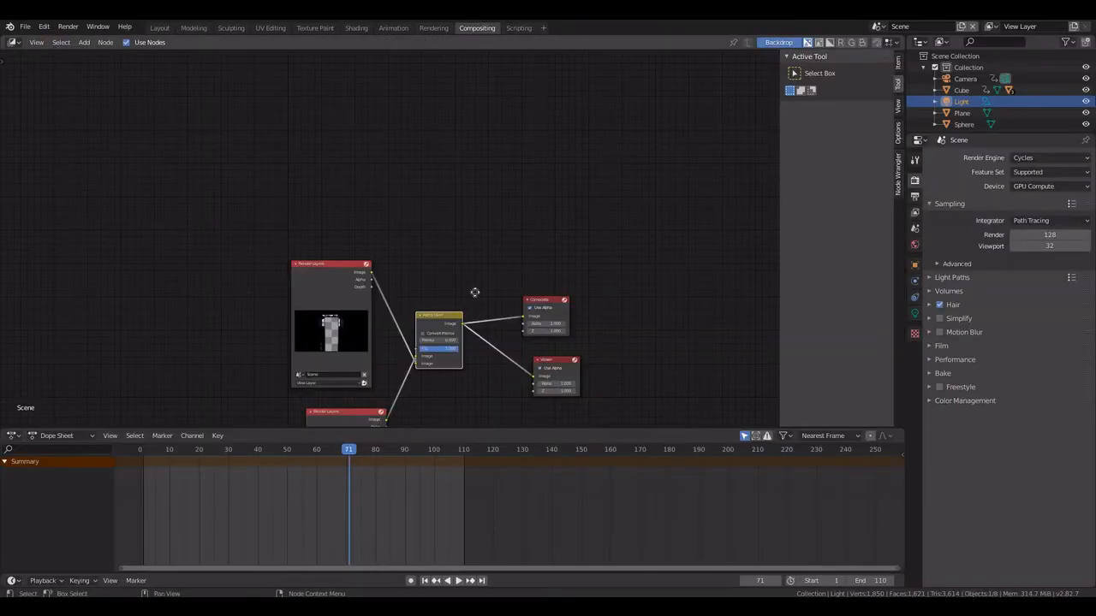
click(422, 256)
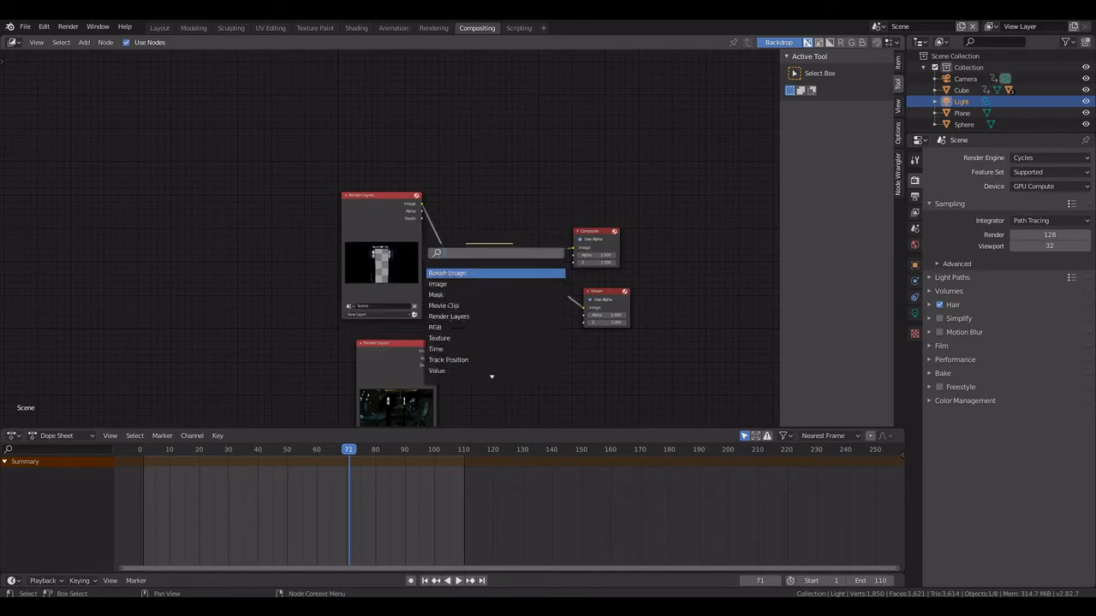
key(Return)
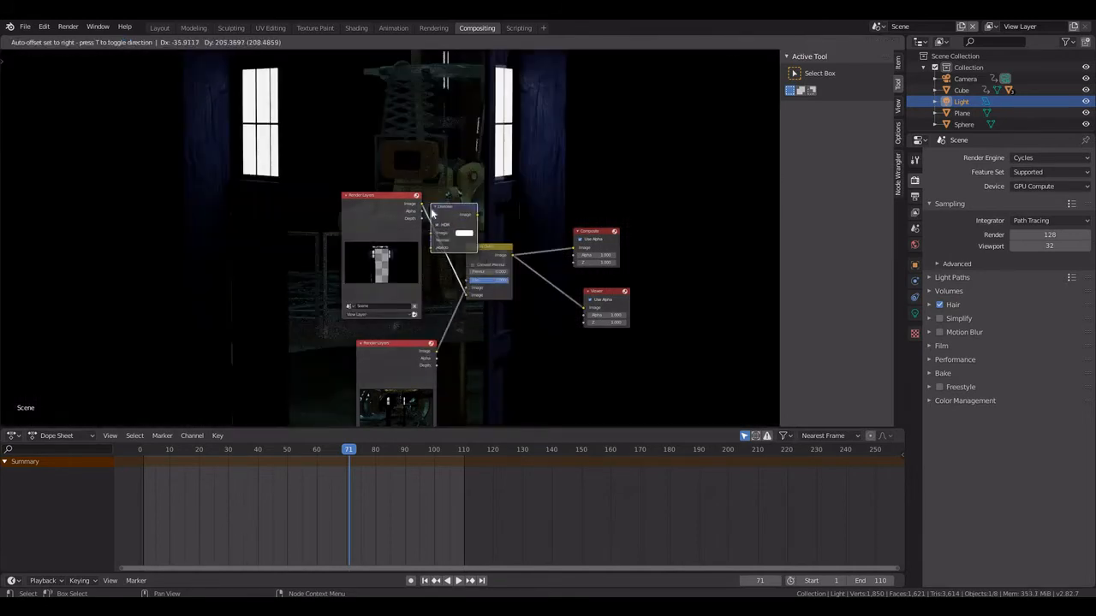
click(476, 220)
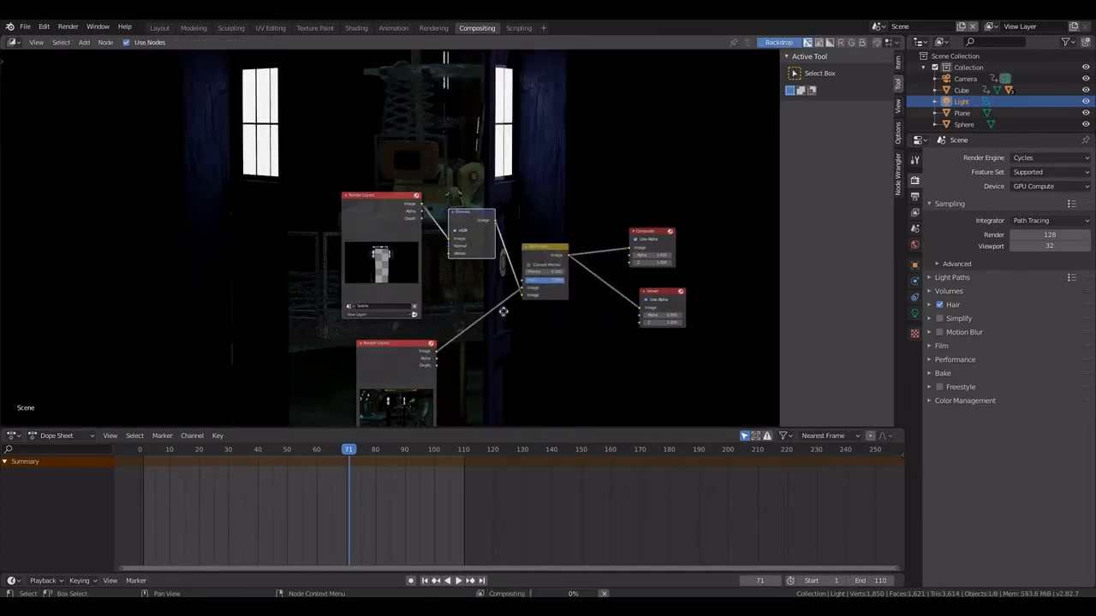
key(shift+d)
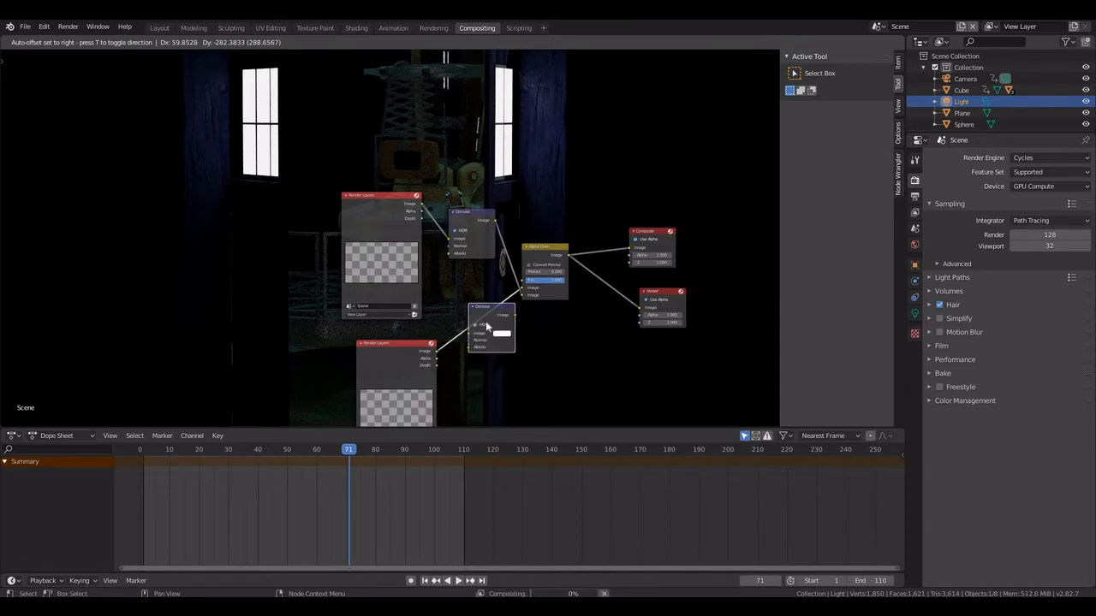
click(489, 327)
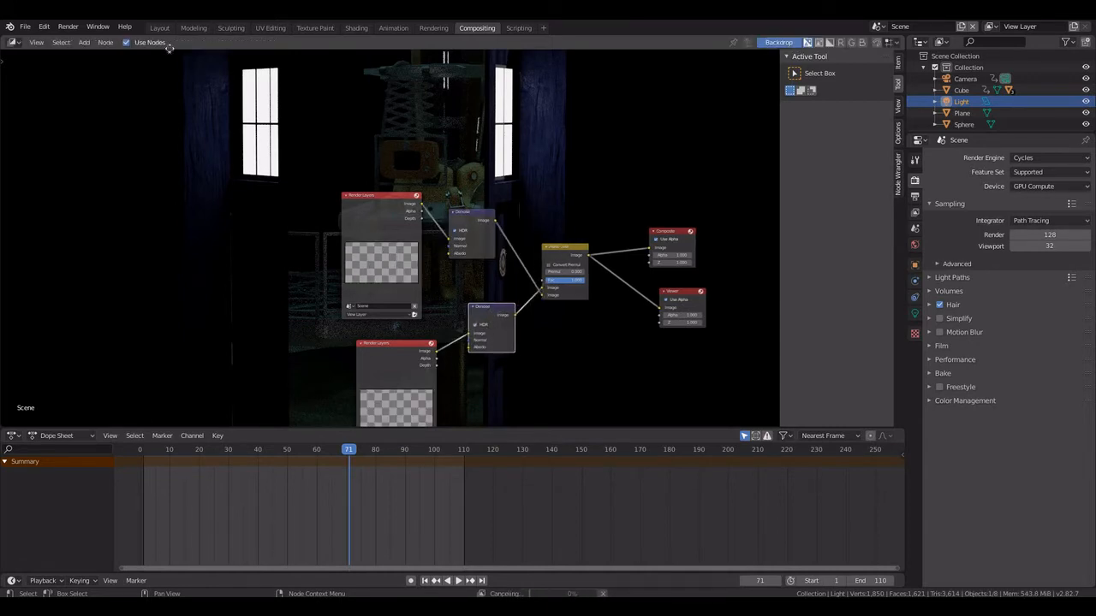
middle_drag(370, 143, 330, 196)
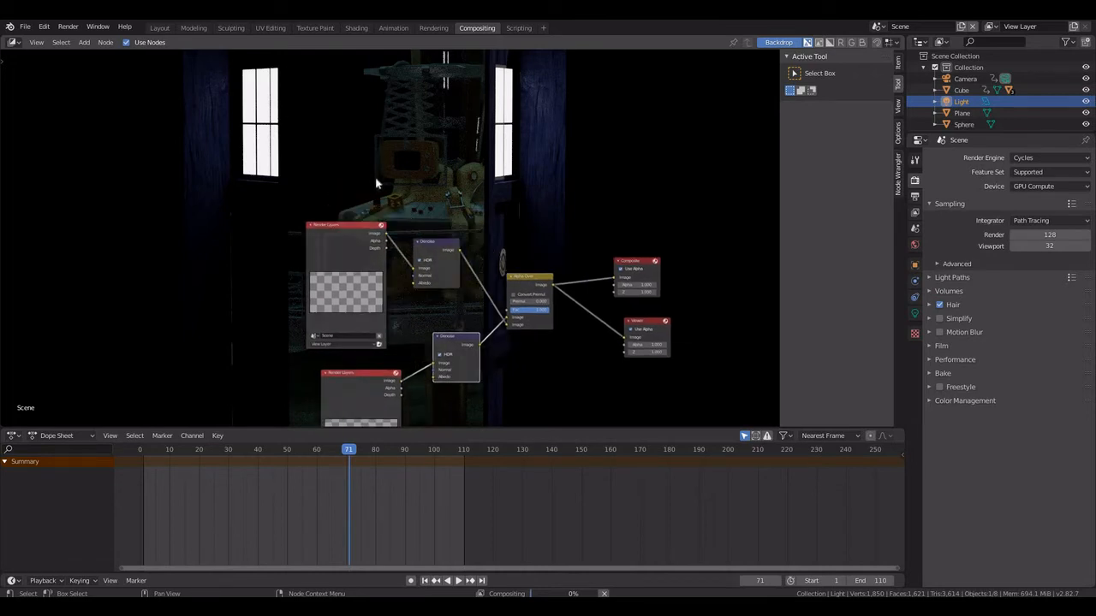
Select the holdout plane in the police box doorway in the Layout workspace and copy it.
click(159, 27)
middle_drag(578, 213, 524, 208)
scroll(518, 208, up, 2)
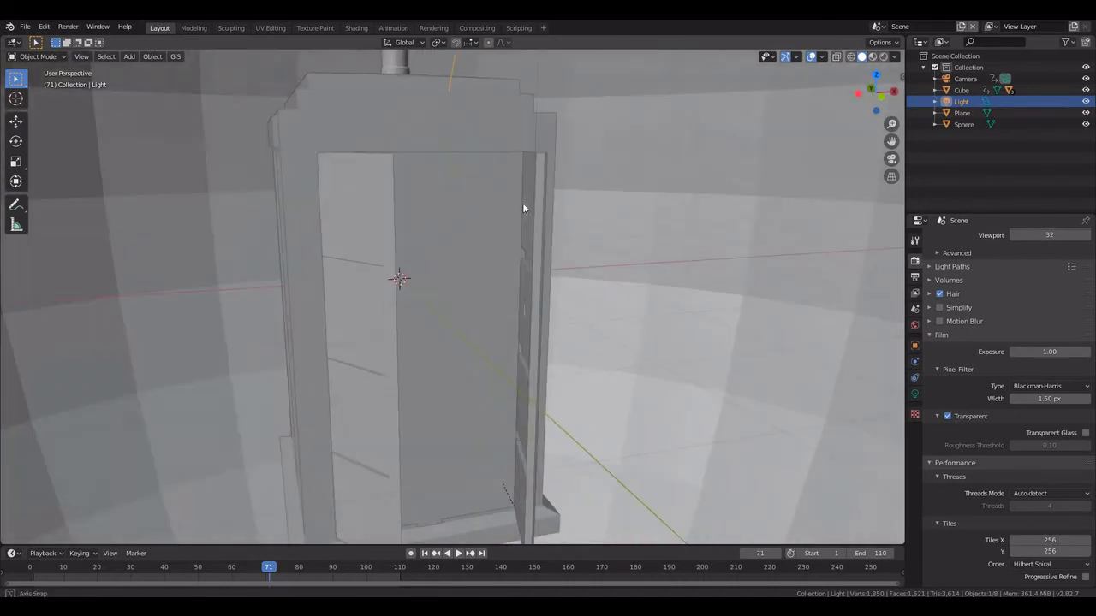
scroll(522, 206, down, 4)
click(475, 215)
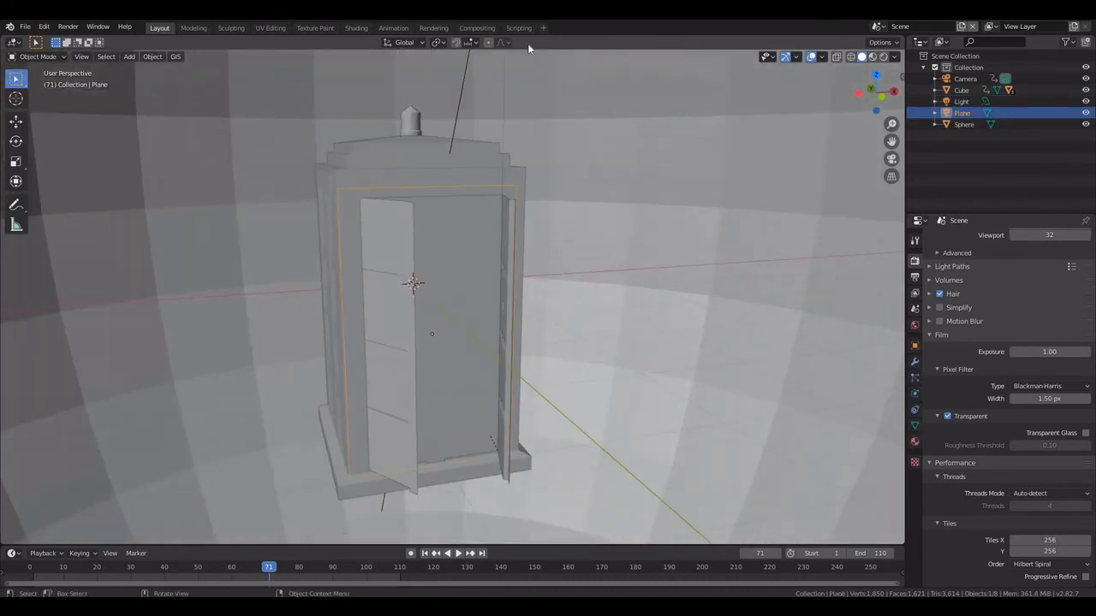
key(ctrl+c)
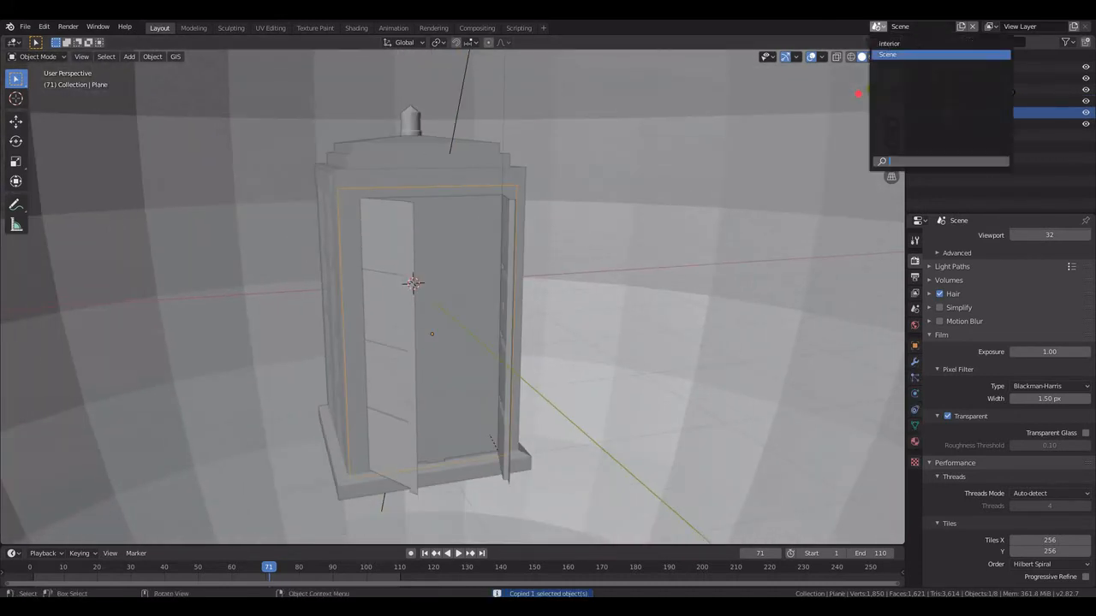
Switch to the interior scene, delete both door panels and paste the copied plane in their place.
click(877, 27)
click(890, 43)
middle_drag(563, 213, 403, 322)
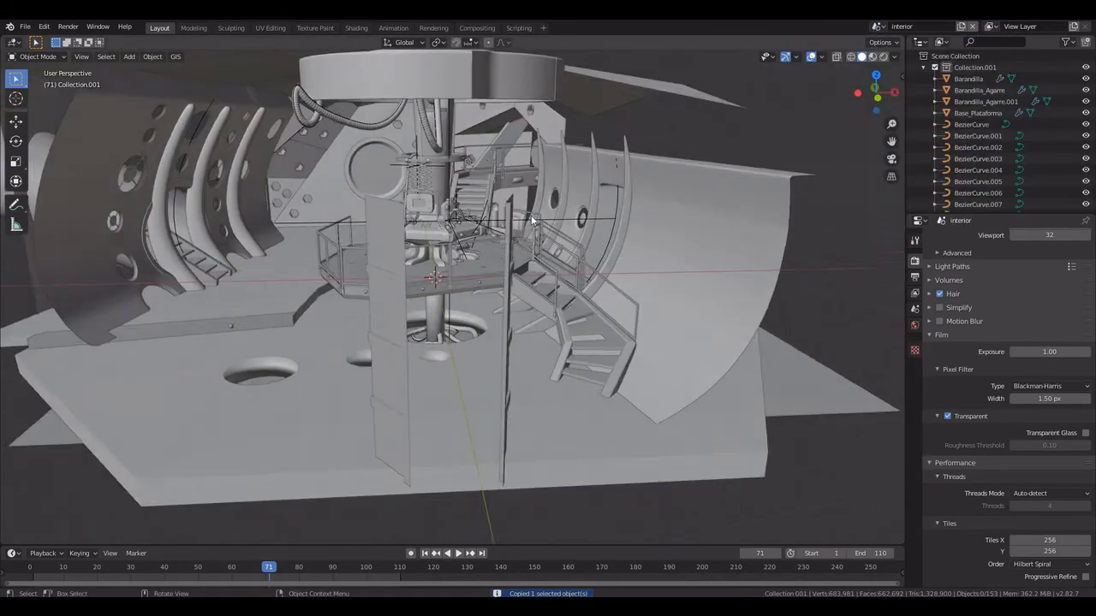
scroll(403, 321, down, 2)
click(402, 322)
shift+click(488, 312)
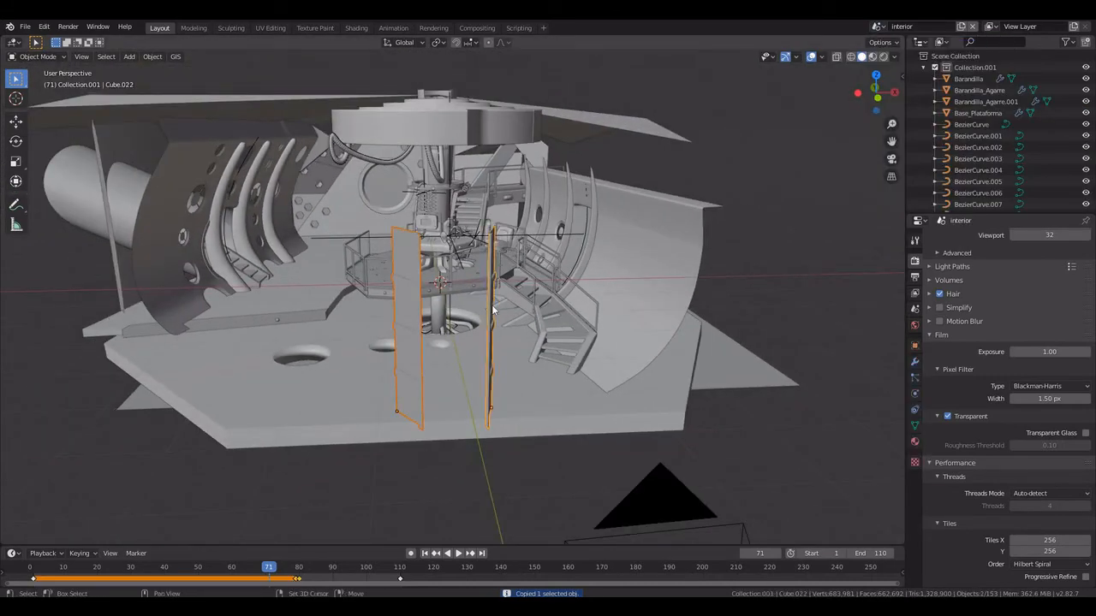
key(Delete)
key(ctrl+v)
middle_drag(469, 308, 558, 311)
scroll(519, 289, up, 3)
click(950, 321)
scroll(404, 208, down, 4)
middle_drag(460, 280, 514, 257)
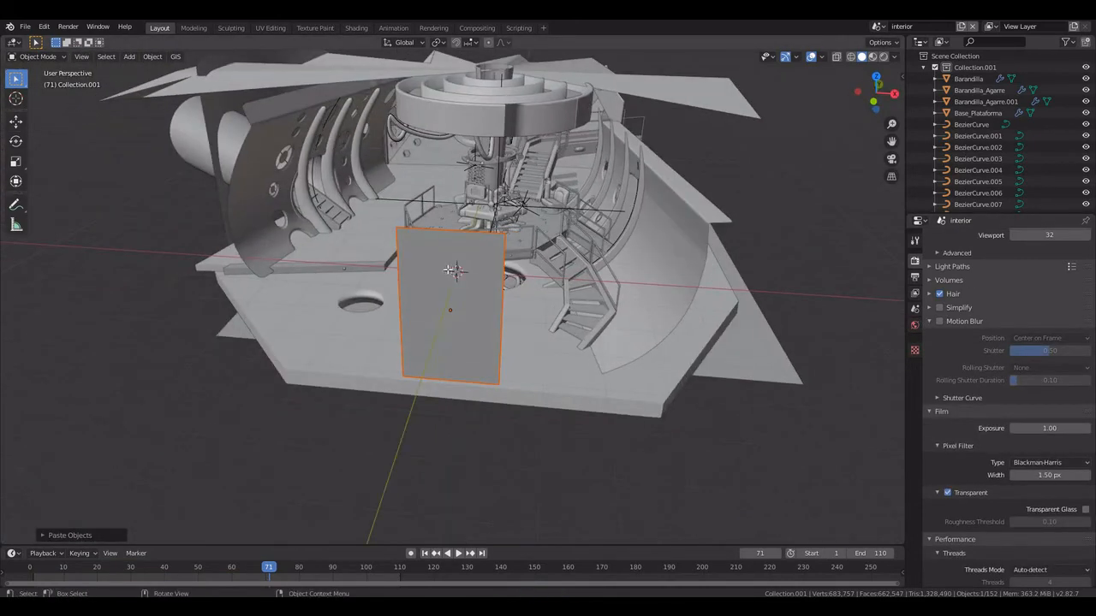
Edit the pasted plane, extruding its upper edge far upward and its lower edge far downward.
key(Tab)
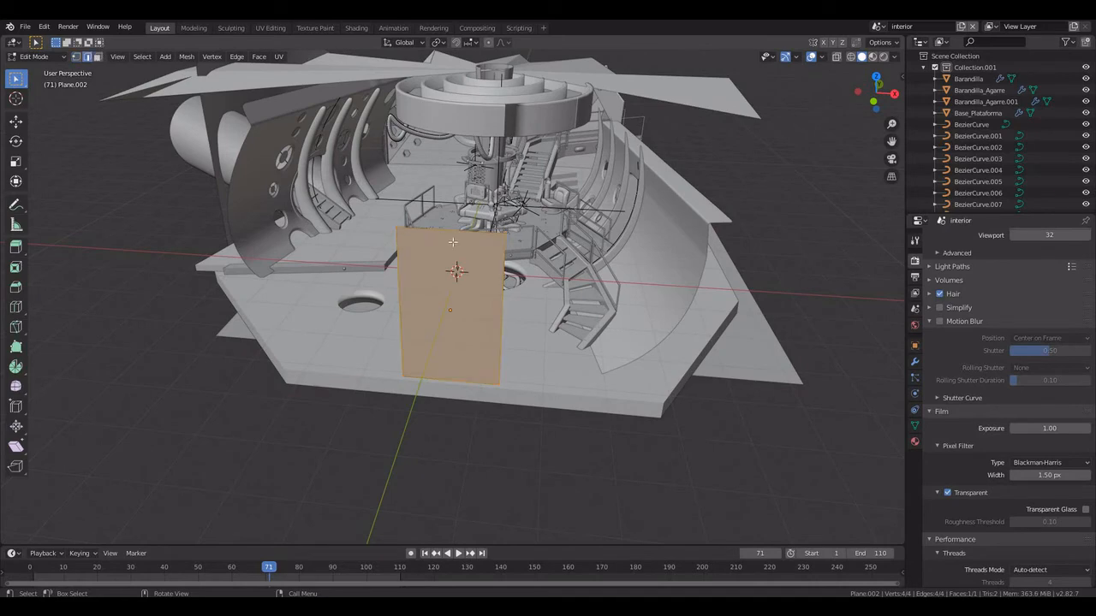
middle_drag(523, 339, 479, 325)
key(e)
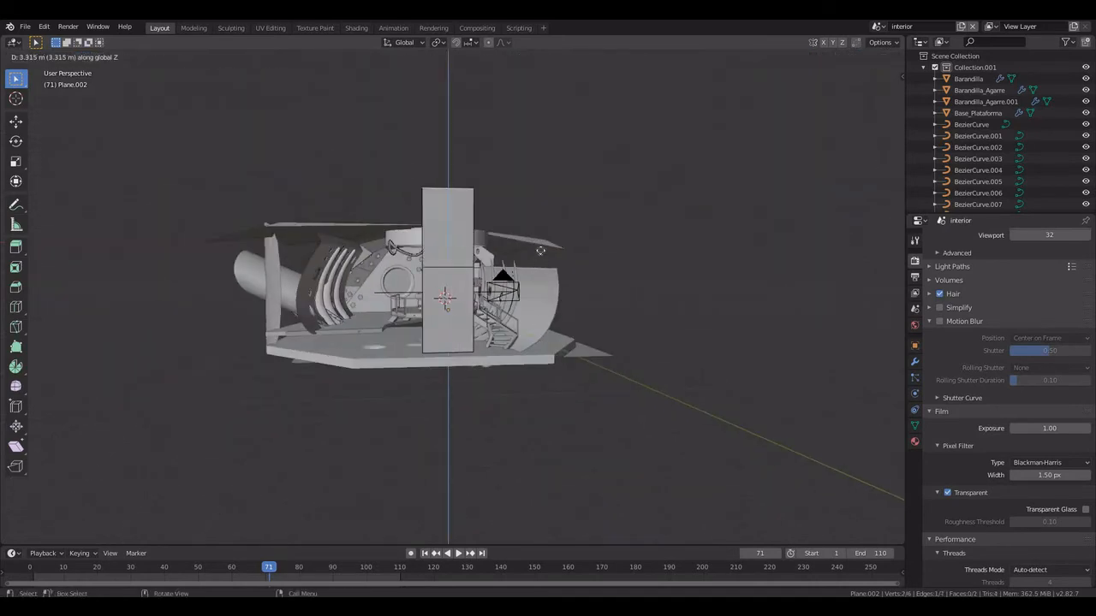
click(442, 351)
click(442, 351)
key(e)
click(446, 501)
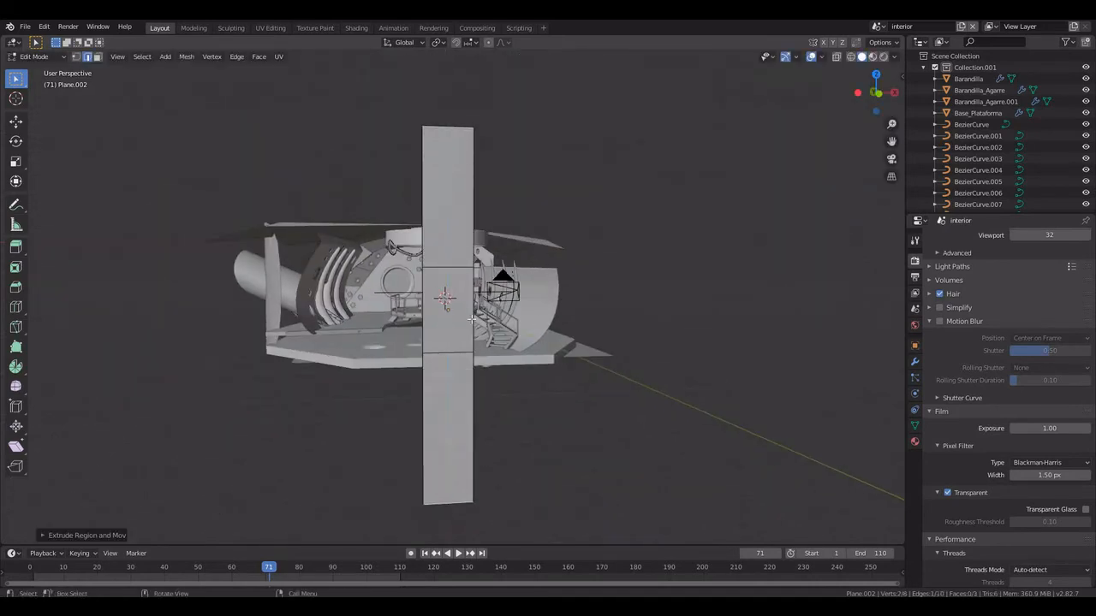
Extrude both vertical sides of the plane outward along X to form a large wall around the doorway.
key(e)
key(x)
click(708, 322)
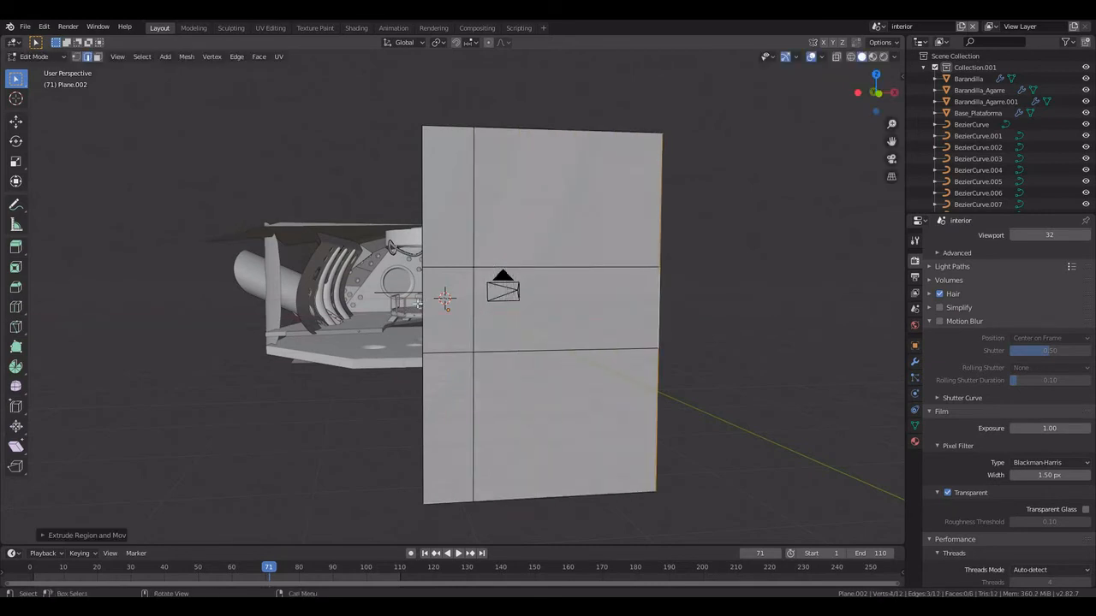
click(423, 310)
alt+click(423, 310)
key(e)
key(x)
click(102, 74)
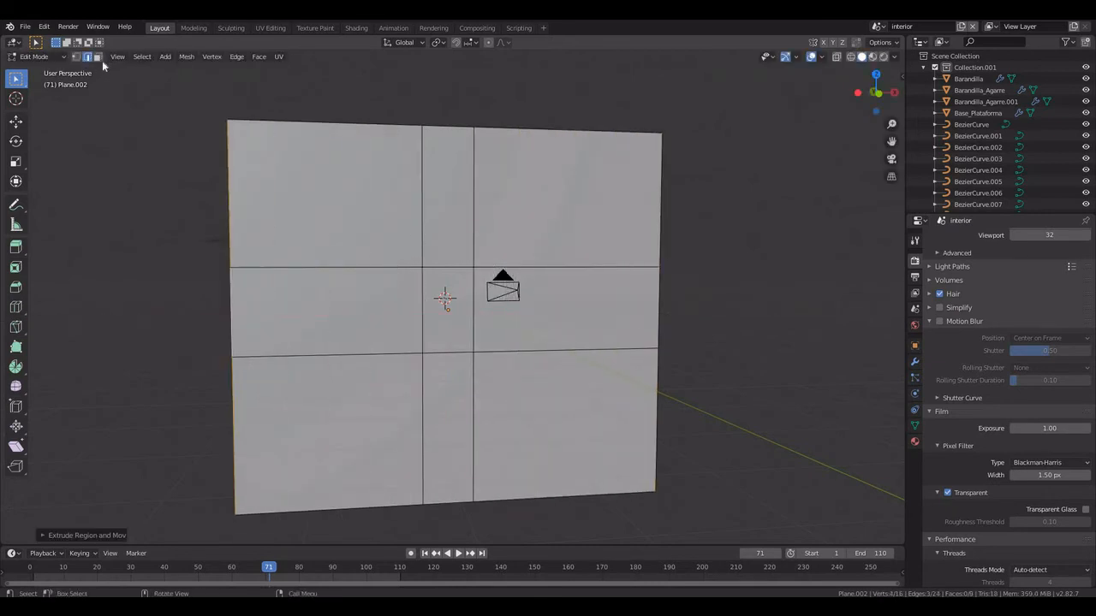
Delete the wall's central face to open the doorway and return to Object Mode.
click(98, 57)
click(452, 304)
key(x)
click(447, 300)
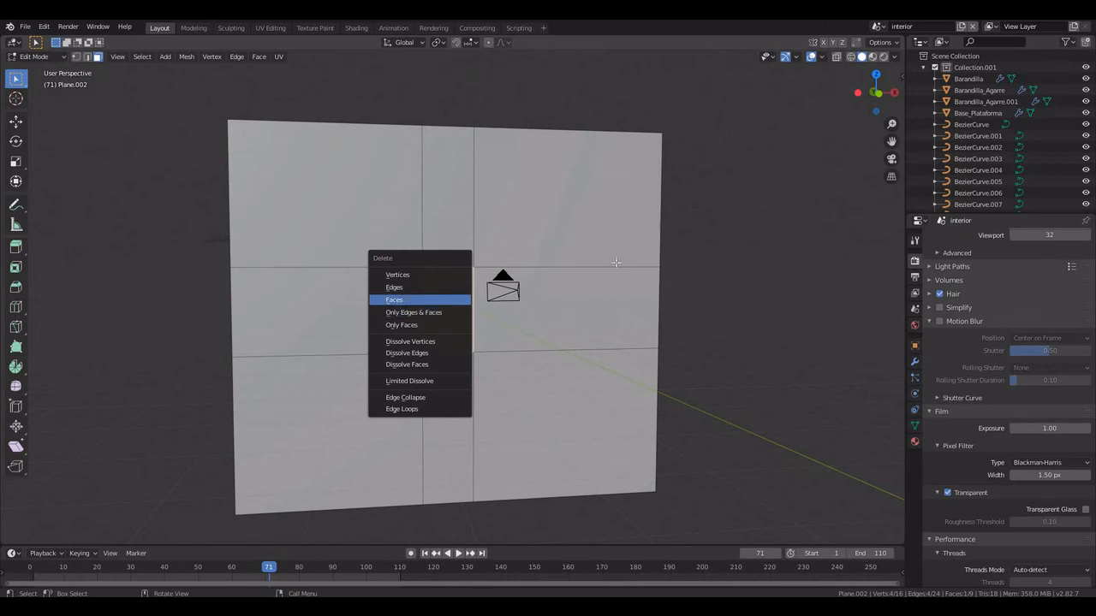
key(Tab)
Play the animation through the camera to check the wall's coverage around the interior.
key(KP_0)
key(space)
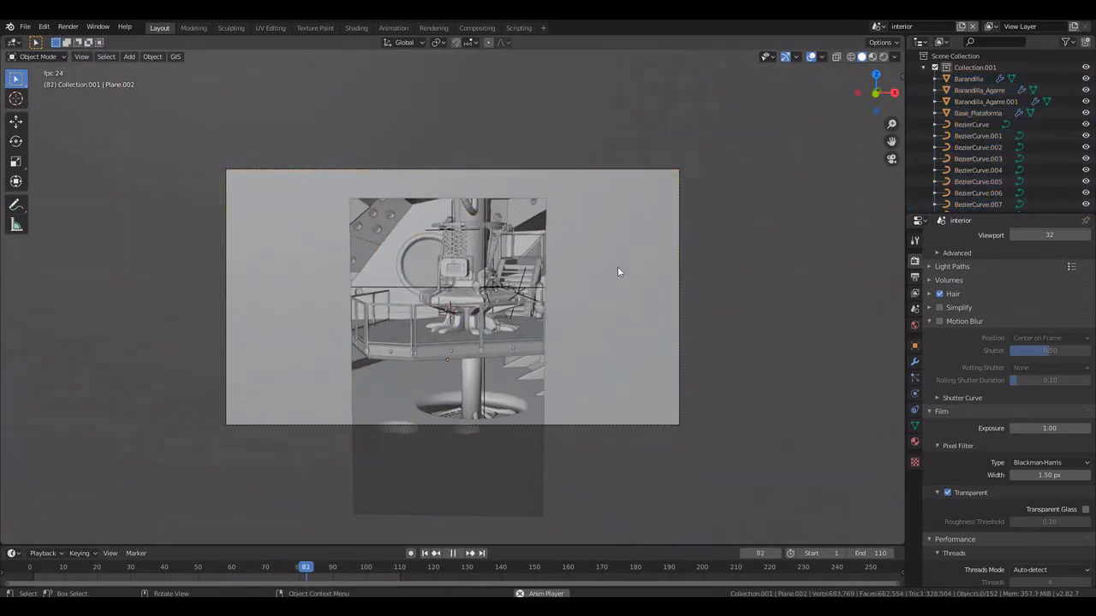
key(space)
Examine the wall plane's Visibility settings for Holdout and its placement between the camera and the interior.
click(914, 348)
scroll(1059, 459, down, 3)
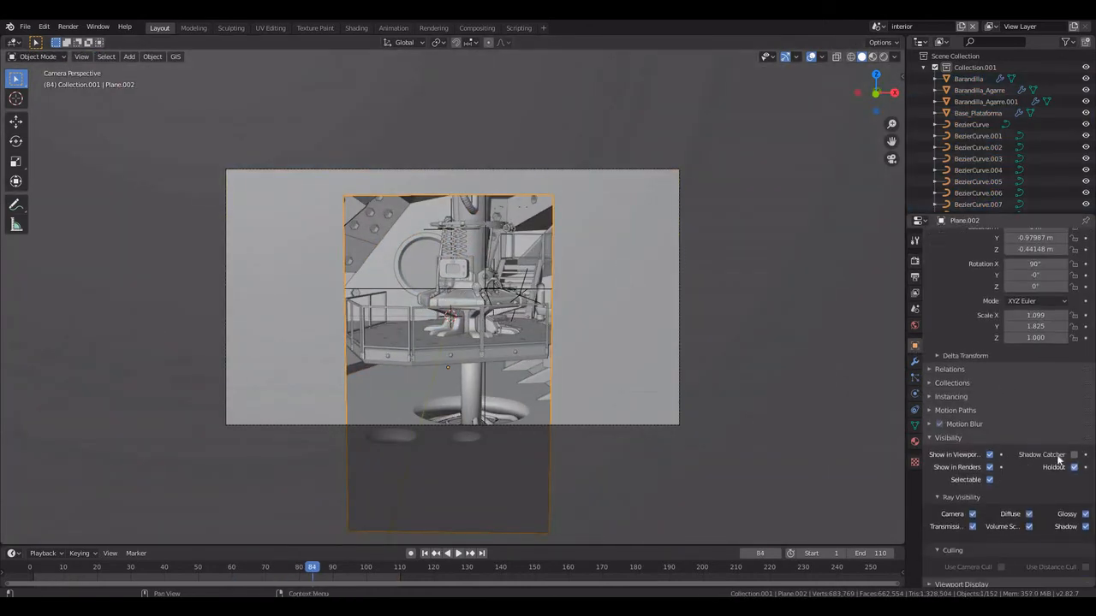
key(a)
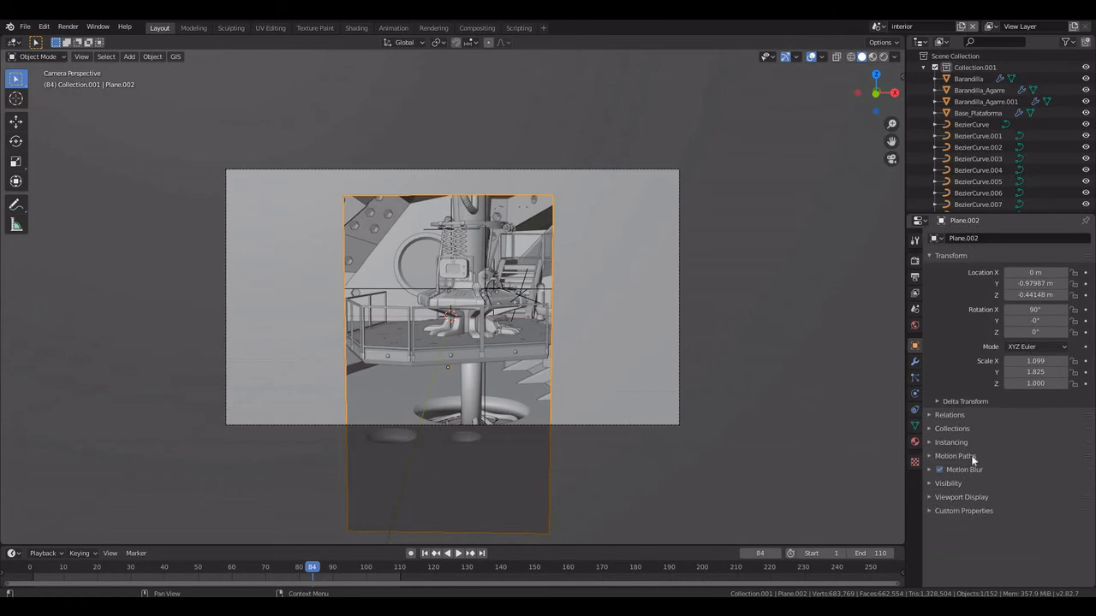
middle_drag(559, 231, 584, 173)
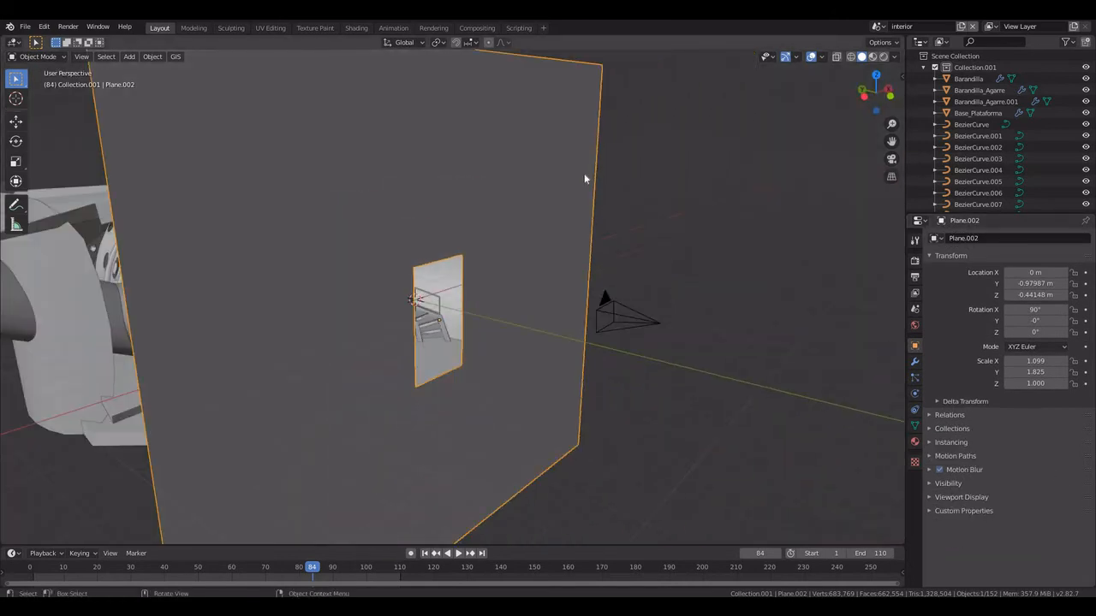
key(KP_0)
Switch back to the main scene and render frame 71 with the new holdout wall.
click(878, 26)
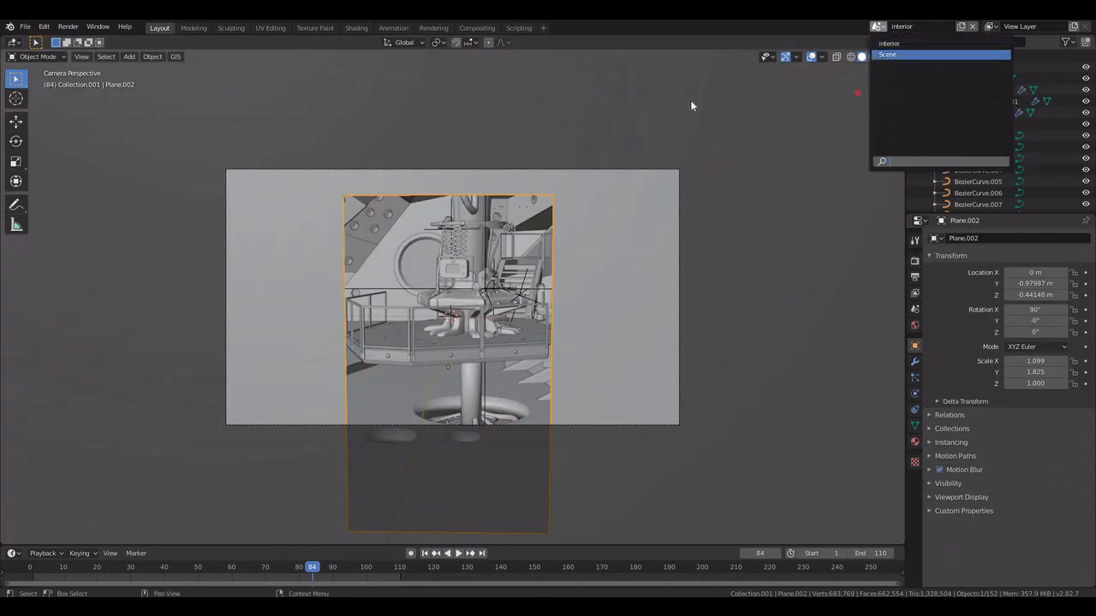
click(894, 50)
click(70, 27)
key(F12)
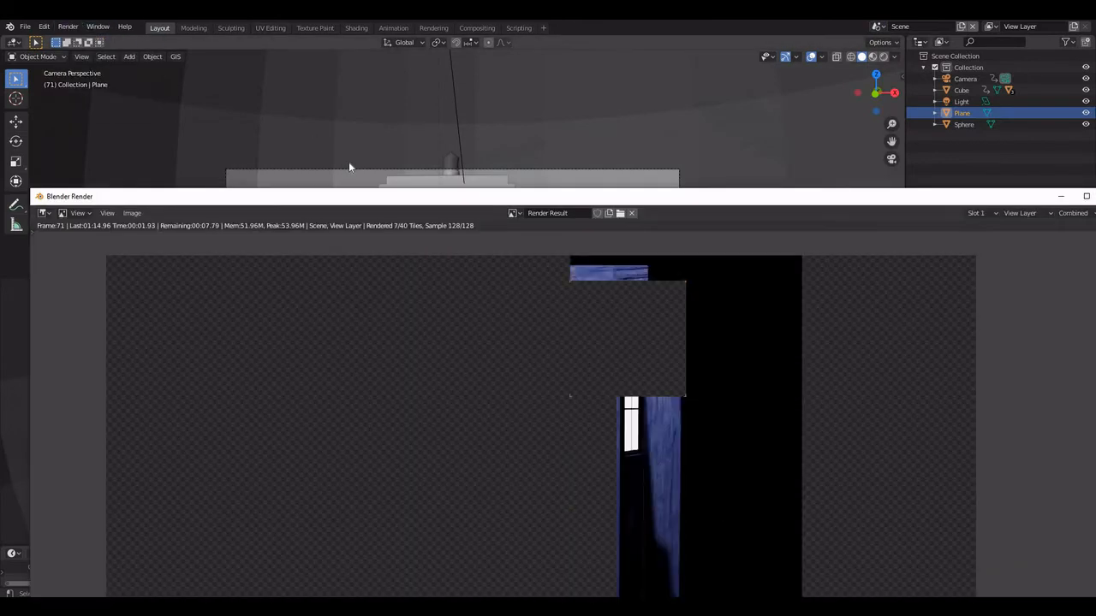
drag(558, 190, 558, 42)
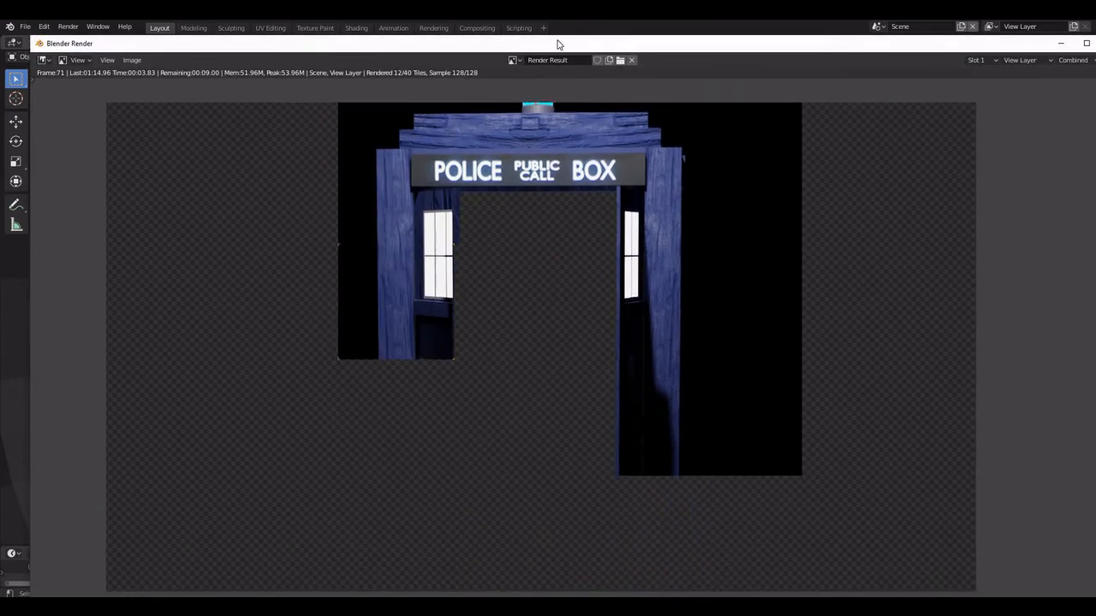